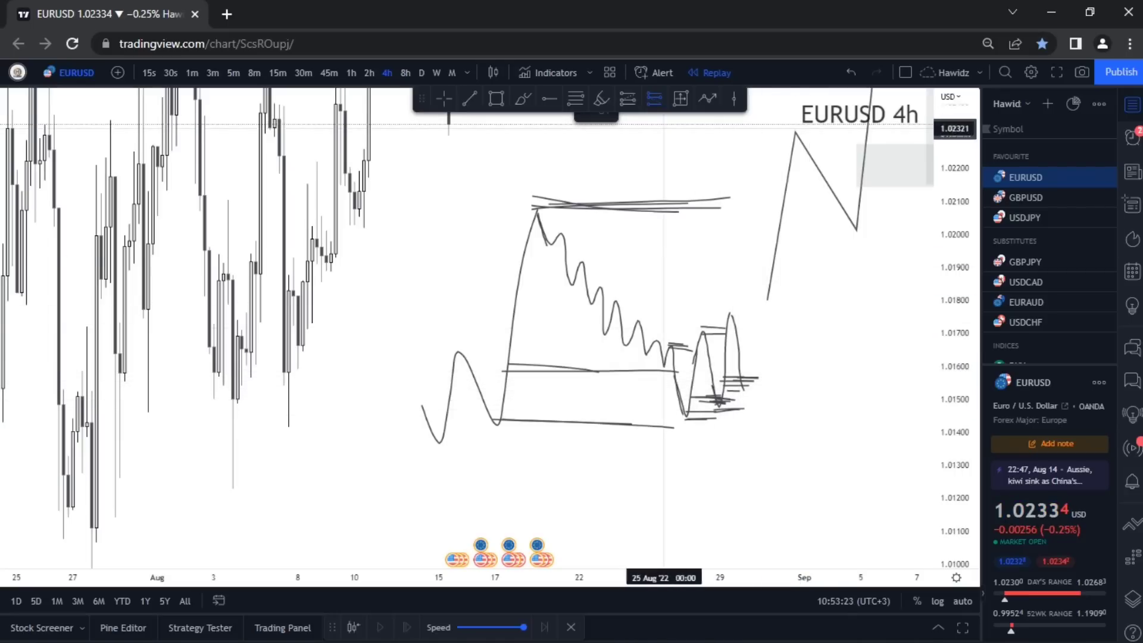
click(628, 99)
click(711, 400)
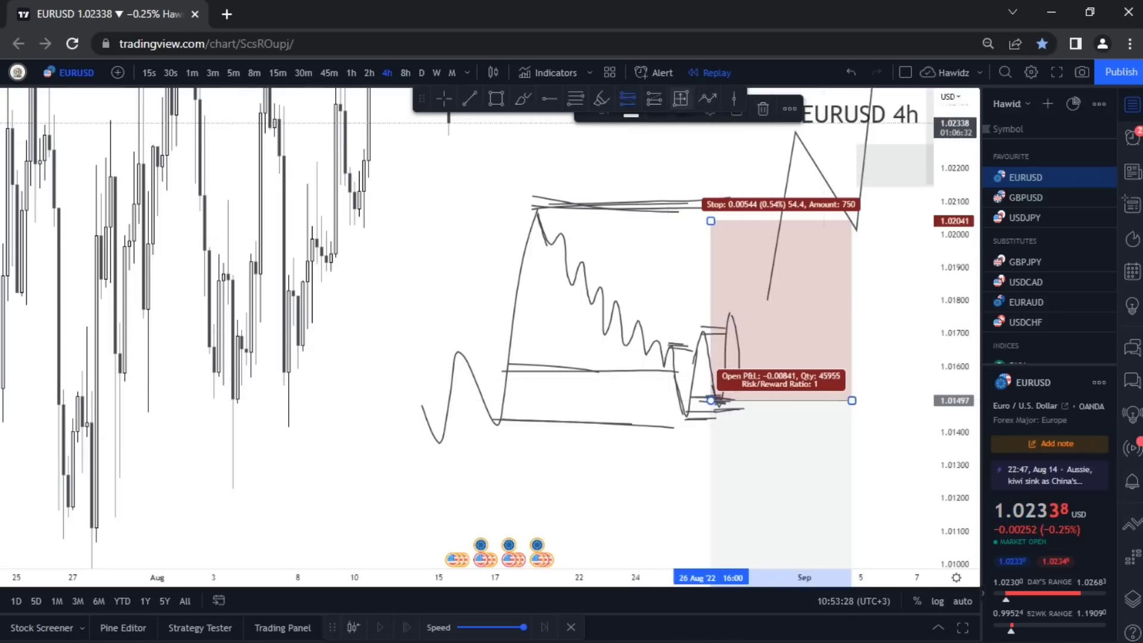
click(762, 109)
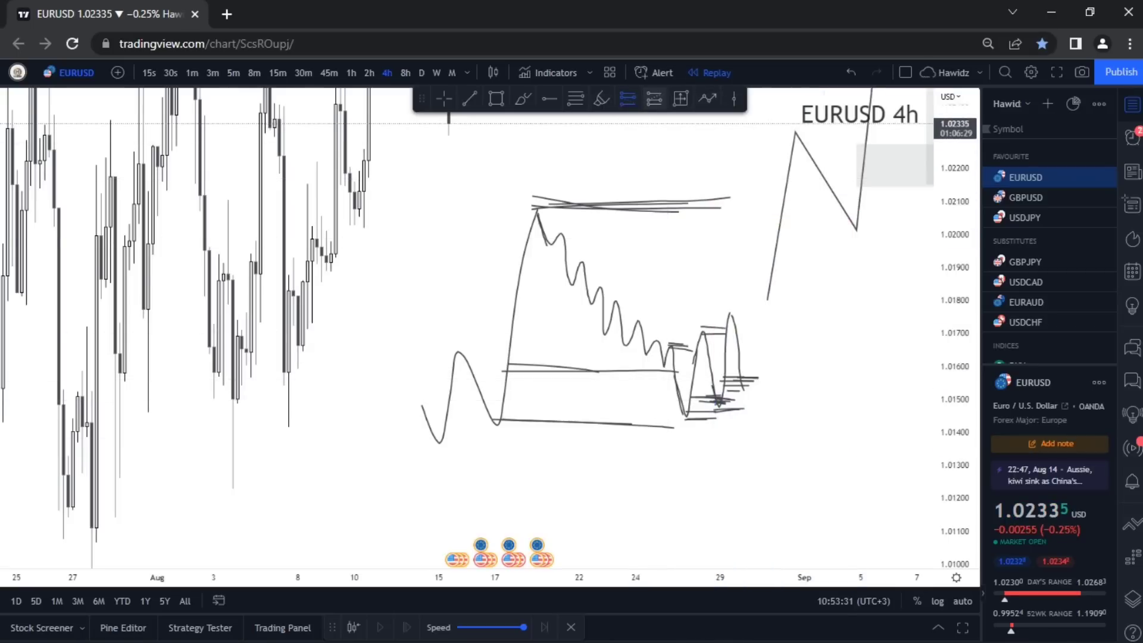
Place a long position at about 1.01507 on the sketched pullback low and tighten its stop to about 1.01447.
click(715, 397)
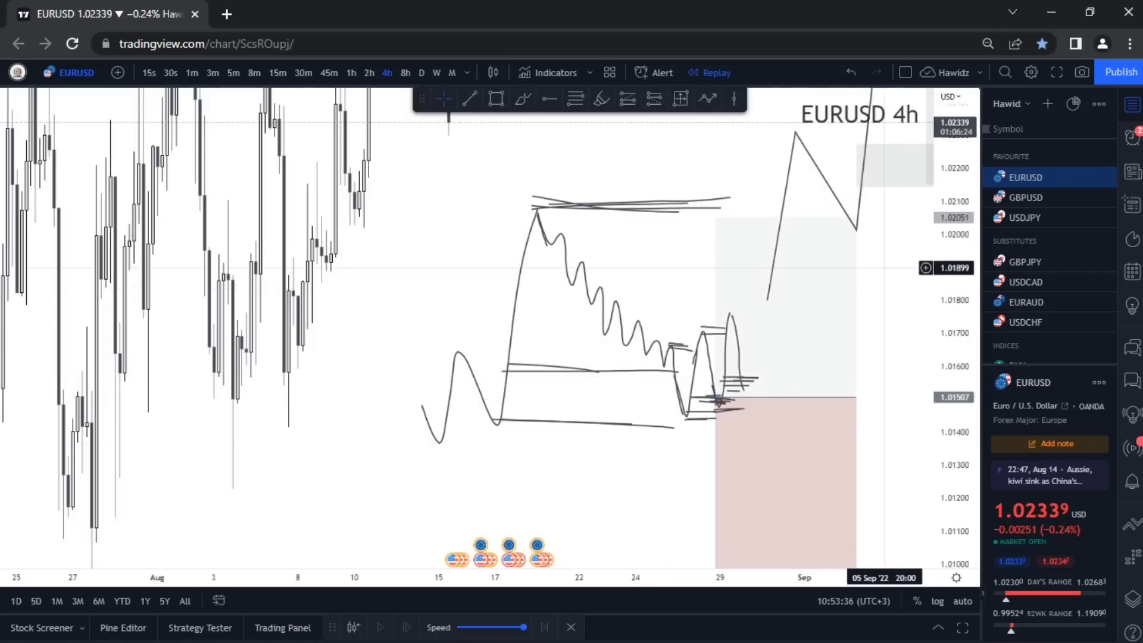
drag(954, 200, 953, 381)
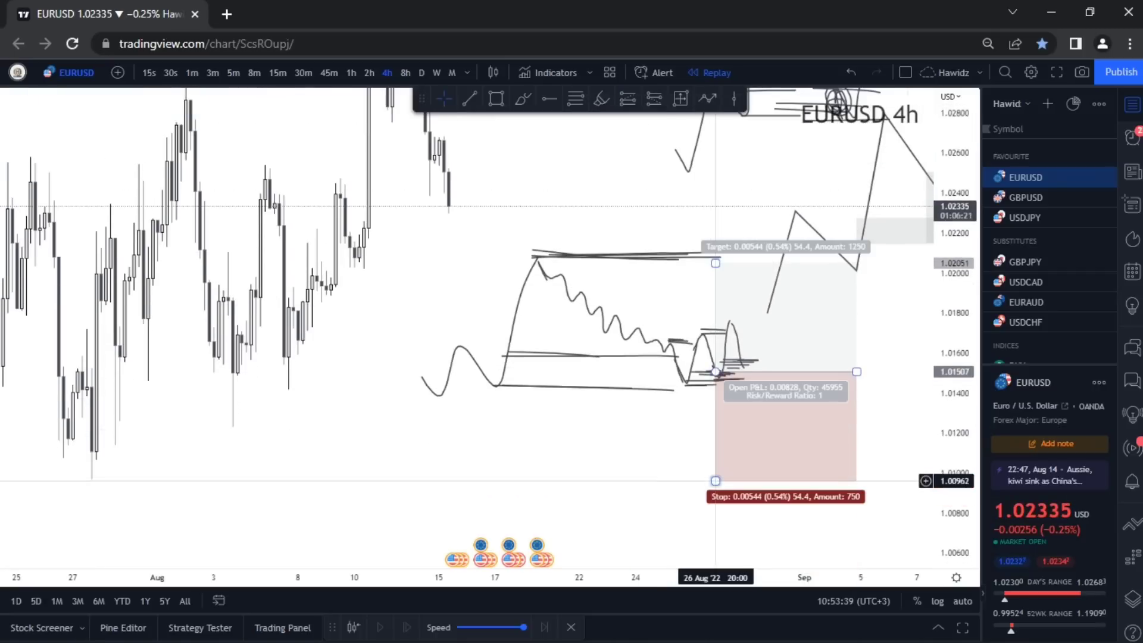
drag(716, 481, 716, 383)
click(724, 430)
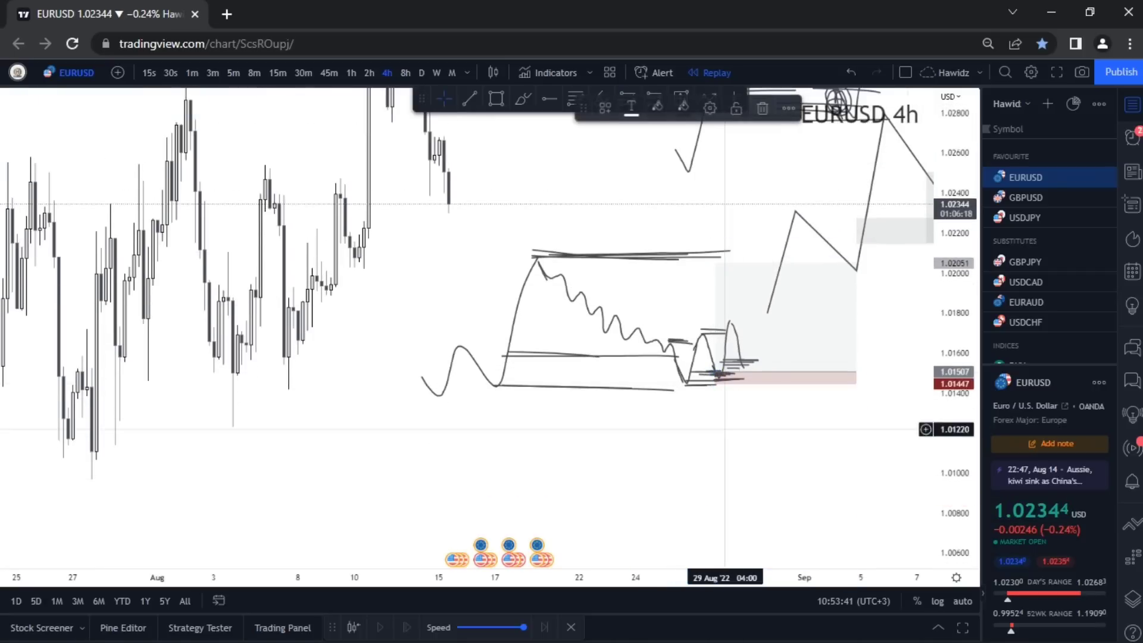
Raise the long position's target to about 1.02115, at the sketched resistance lines.
drag(953, 399, 953, 264)
mouse_move(716, 225)
mouse_down()
mouse_move(717, 196)
mouse_move(717, 207)
mouse_up()
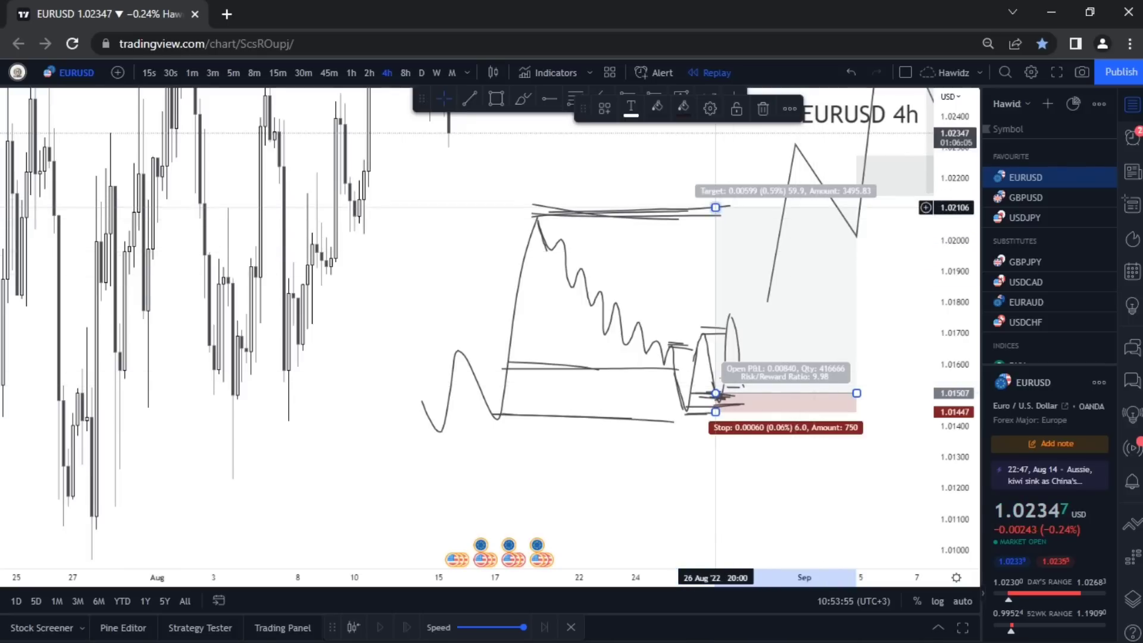
drag(715, 207, 716, 205)
scroll(813, 410, down, 1)
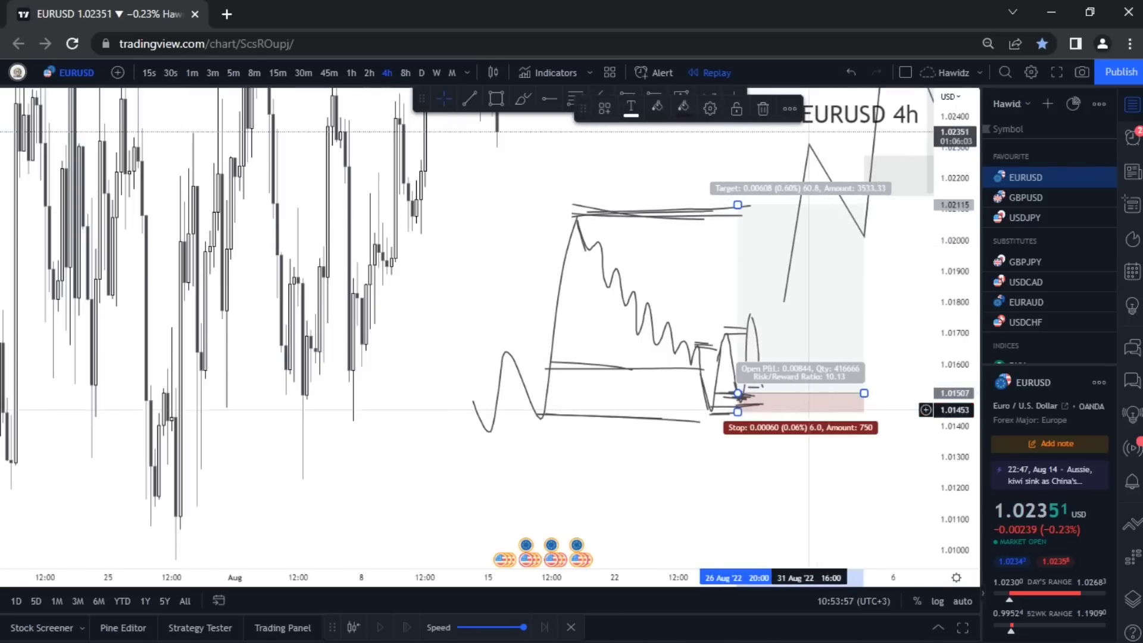
click(755, 455)
Retrace the sketched impulse leg and the base line beneath the pullback with the brush.
scroll(744, 411, up, 3)
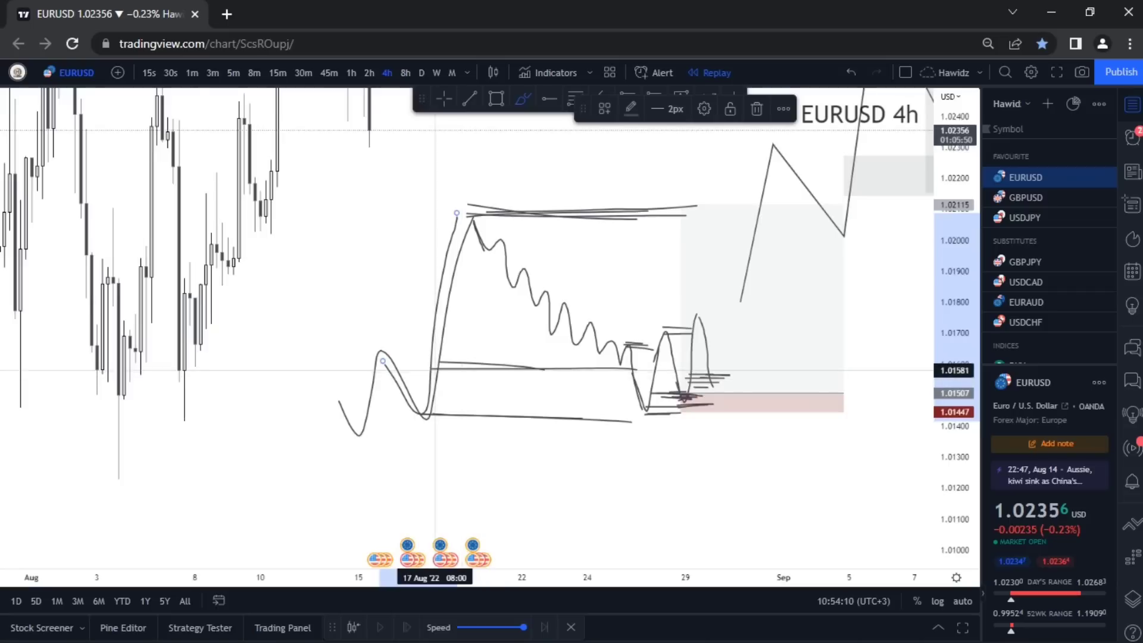
drag(433, 419, 626, 419)
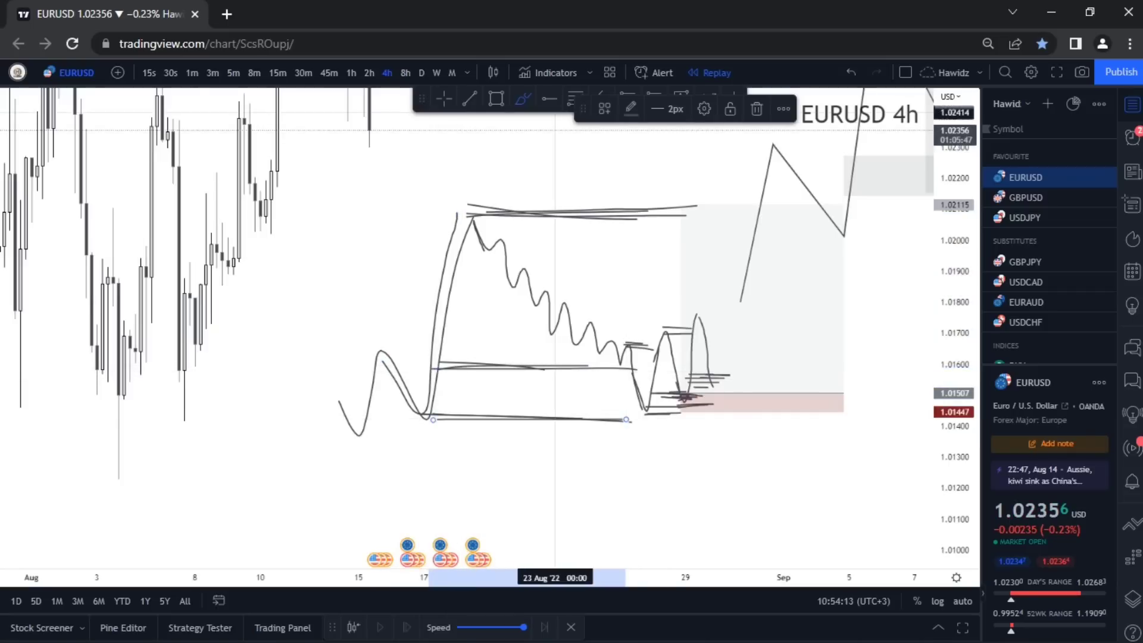
Place a second long position at about 1.01583 on the upper zone line, with stop about 1.01410 and target about 1.02093.
click(575, 99)
click(627, 98)
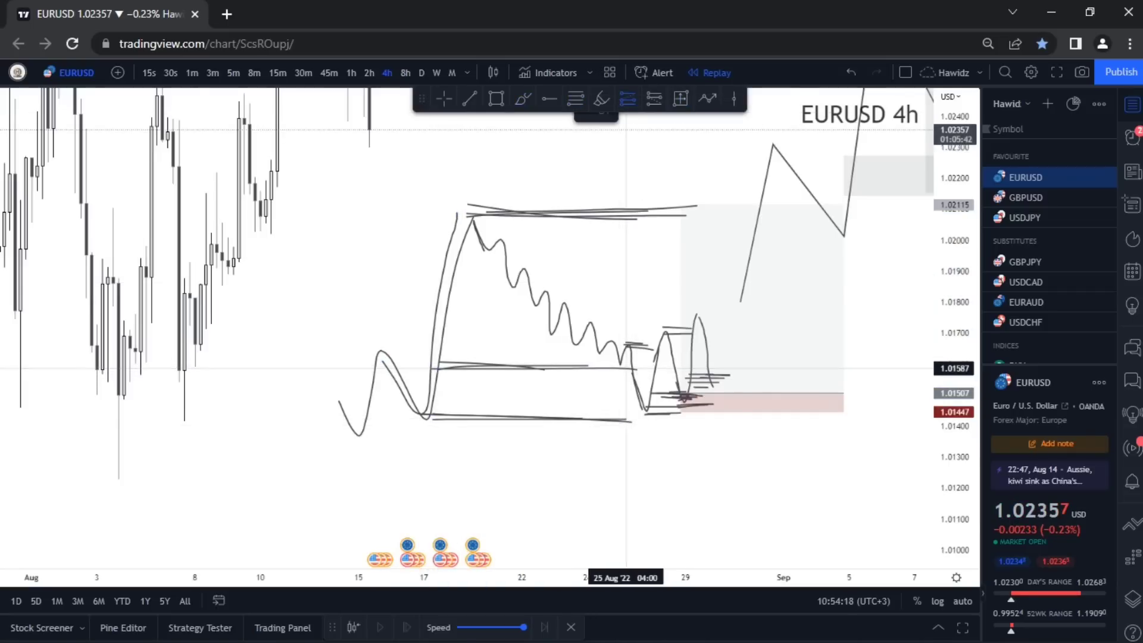
click(626, 370)
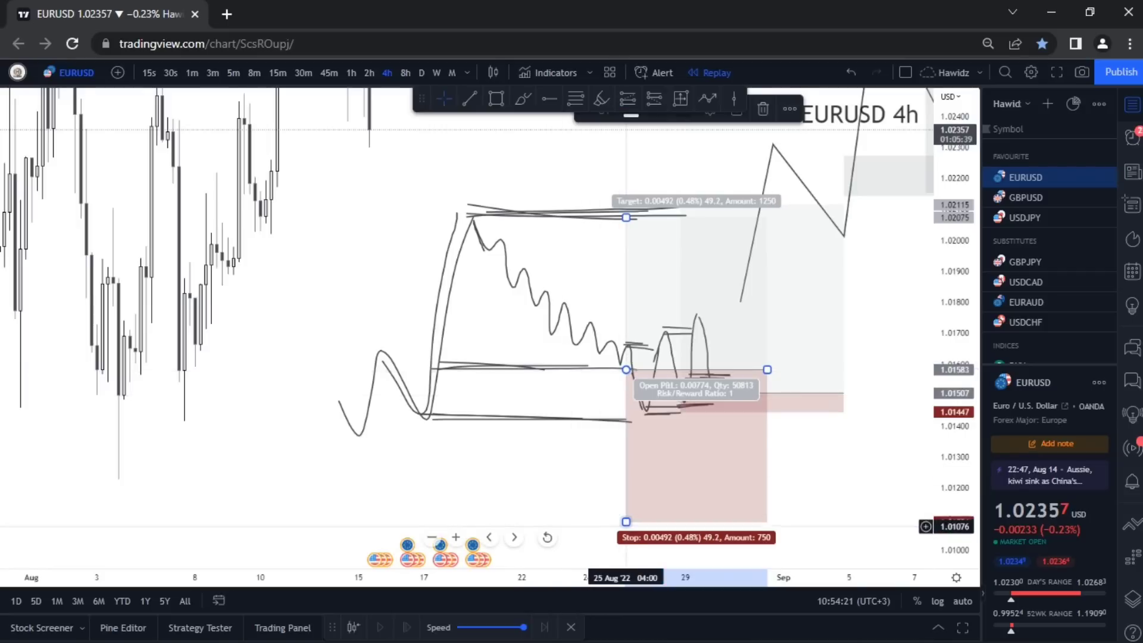
drag(626, 522, 626, 423)
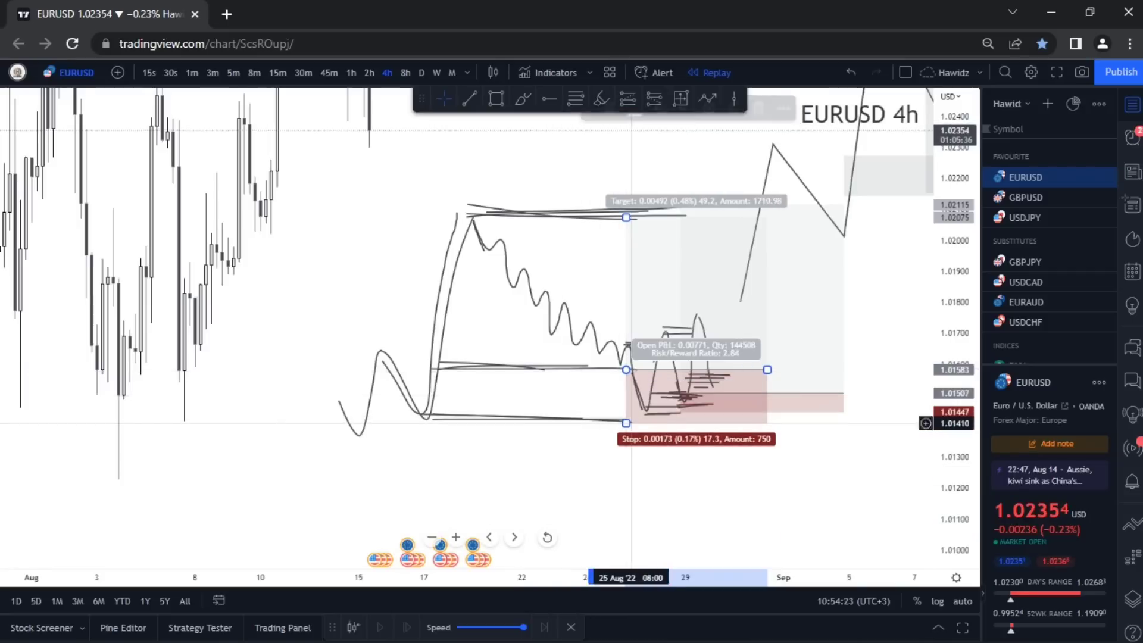
drag(626, 217, 627, 211)
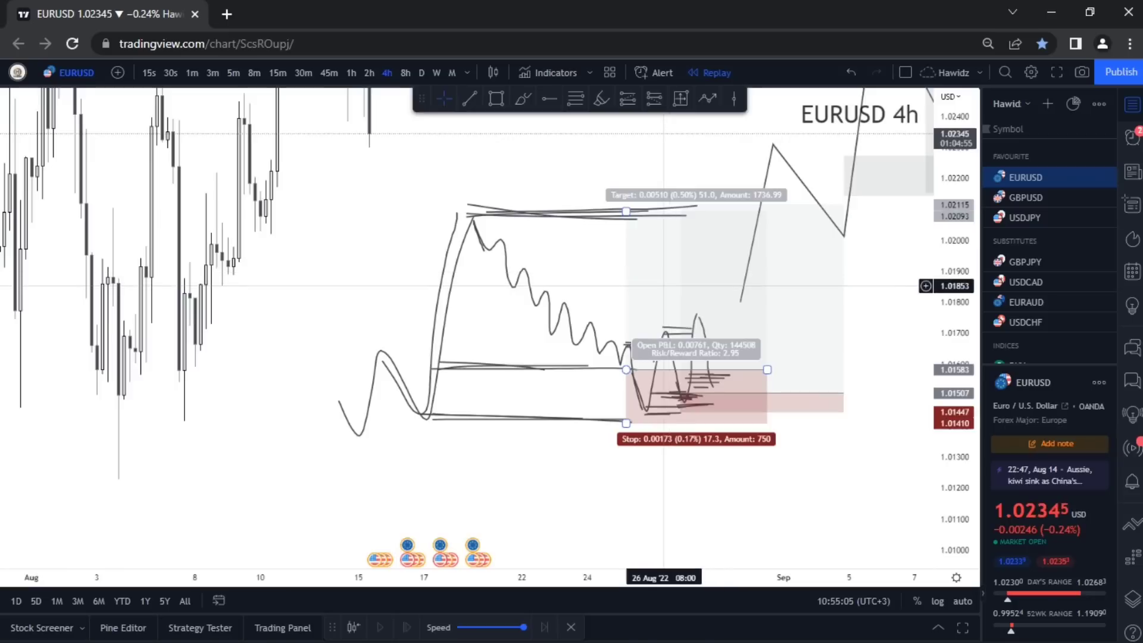
Shift the second long position back to 22 Aug '22 with its entry at about 1.01596, and delete it.
drag(669, 286, 577, 282)
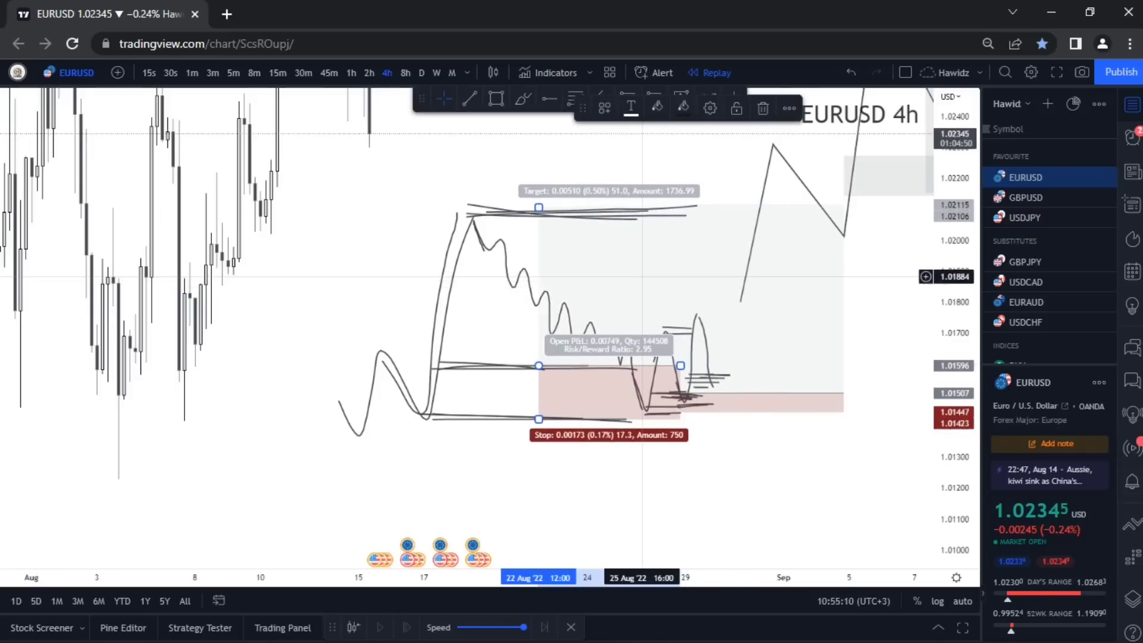
click(752, 469)
click(652, 351)
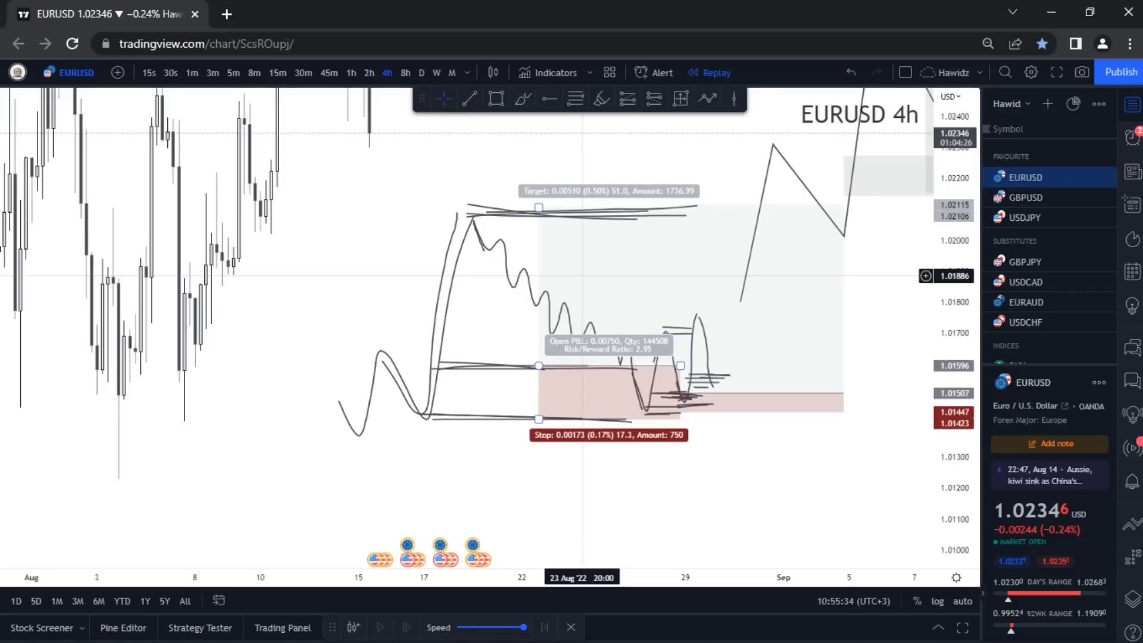
key(Delete)
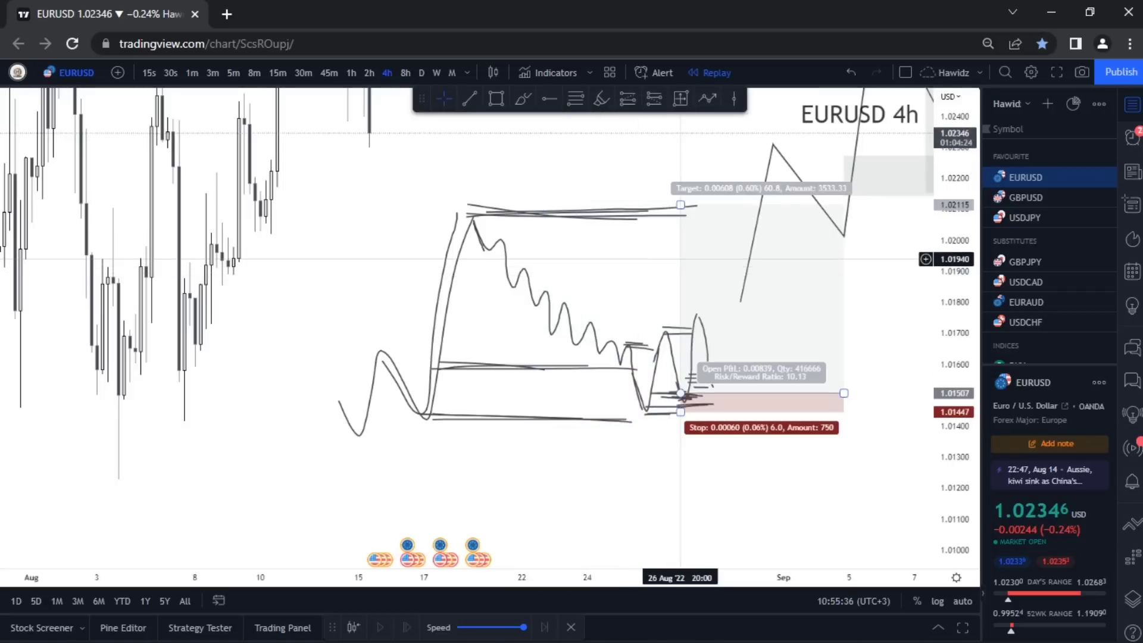
Place a long position at about 1.01561 on the last sketched pullback, with stop about 1.01462 and target about 1.02143.
scroll(811, 489, up, 2)
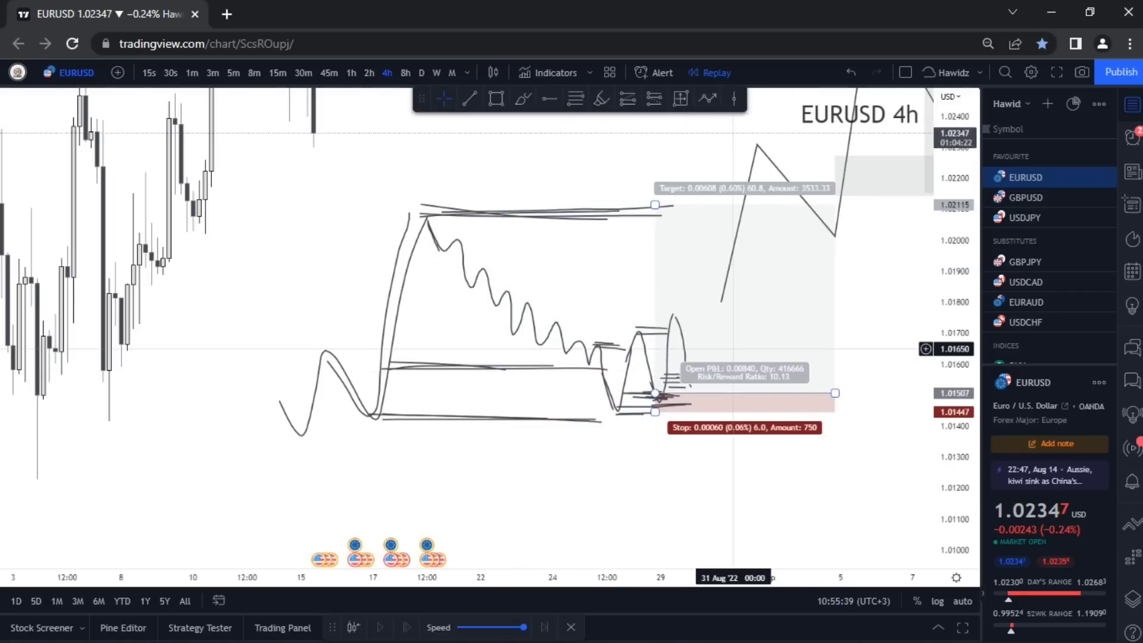
scroll(733, 348, up, 1)
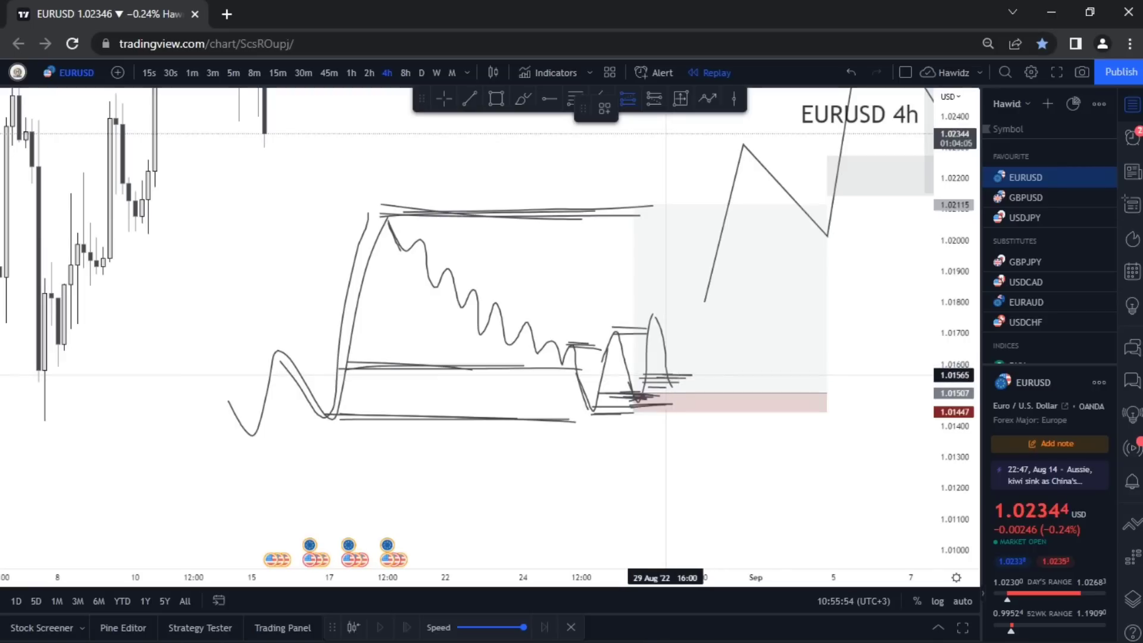
click(671, 376)
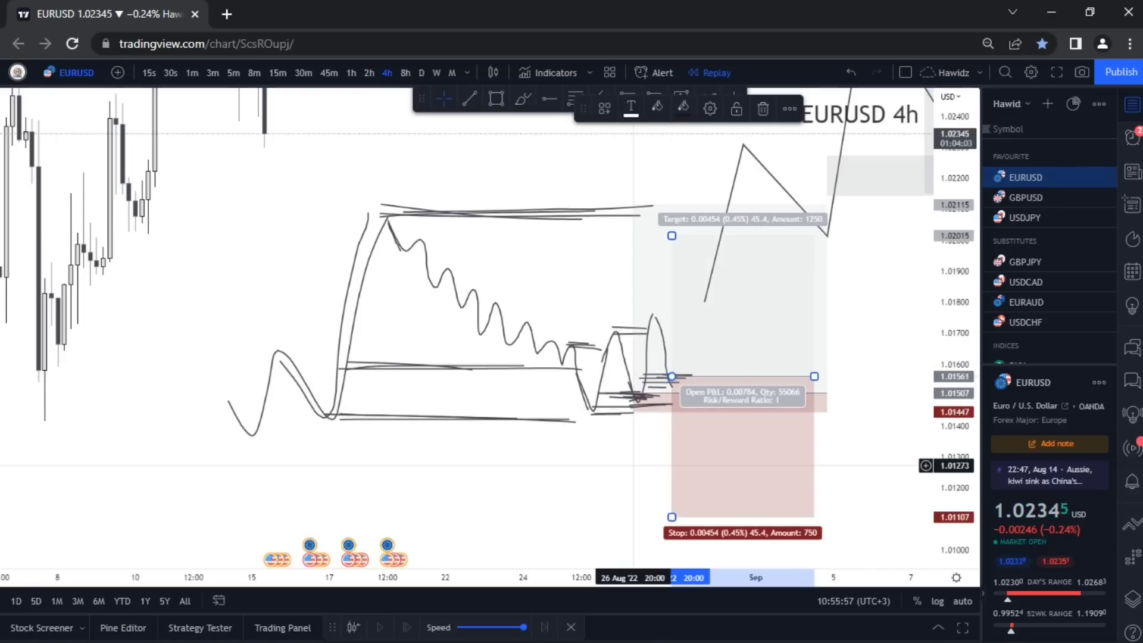
drag(671, 516, 671, 407)
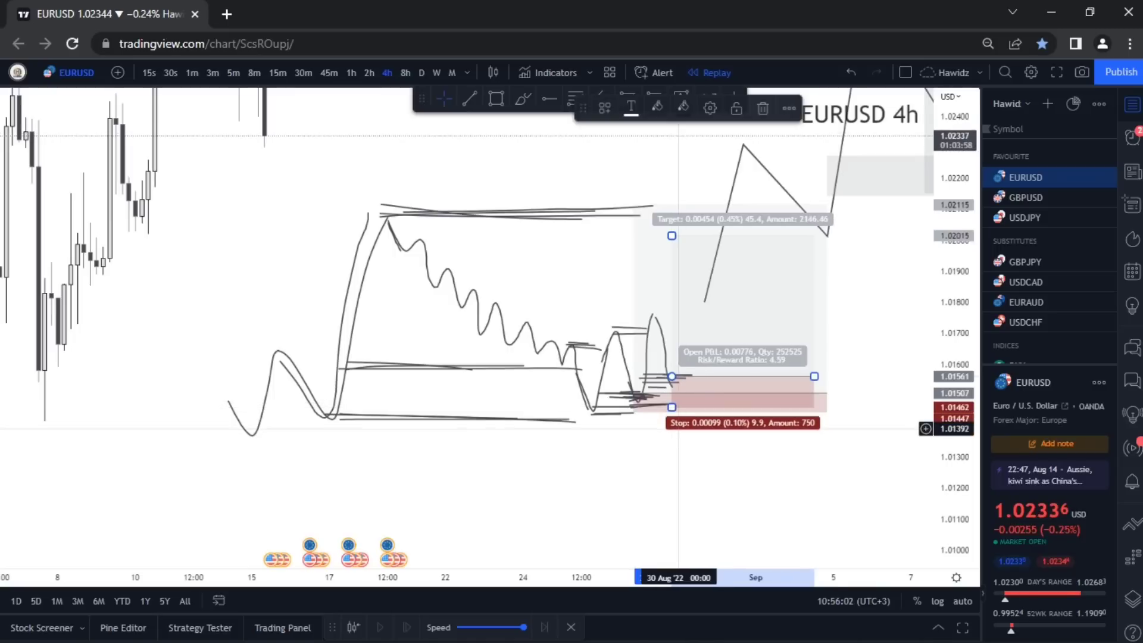
click(678, 428)
drag(672, 235, 671, 195)
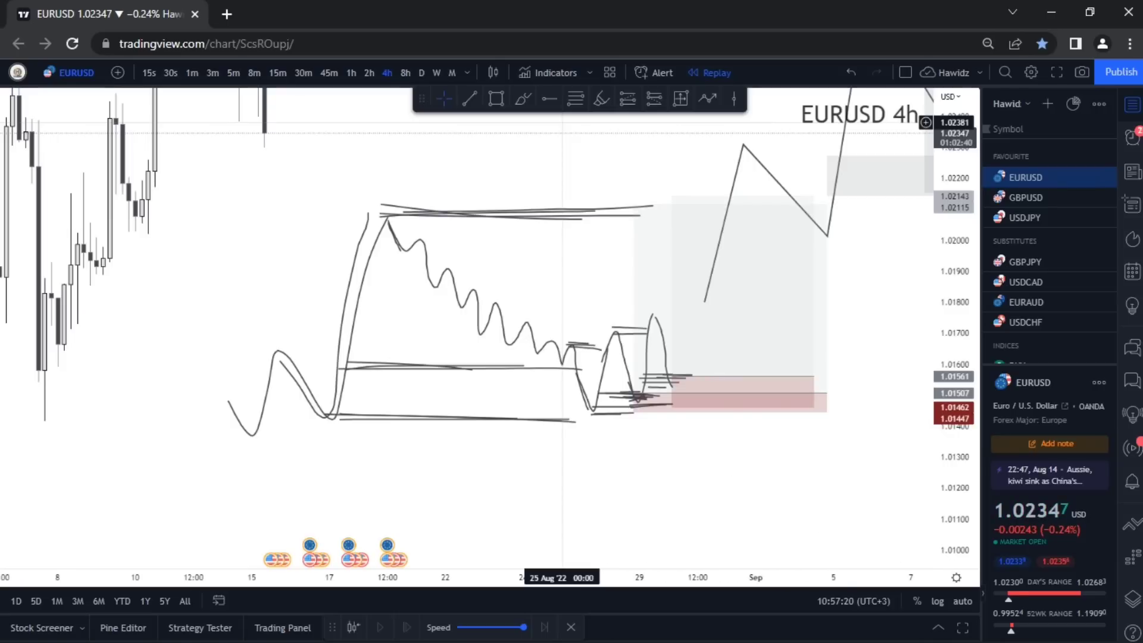
Restore automatic price scaling and delete all sketches, zones and position drawings beyond the latest candles.
scroll(563, 122, down, 5)
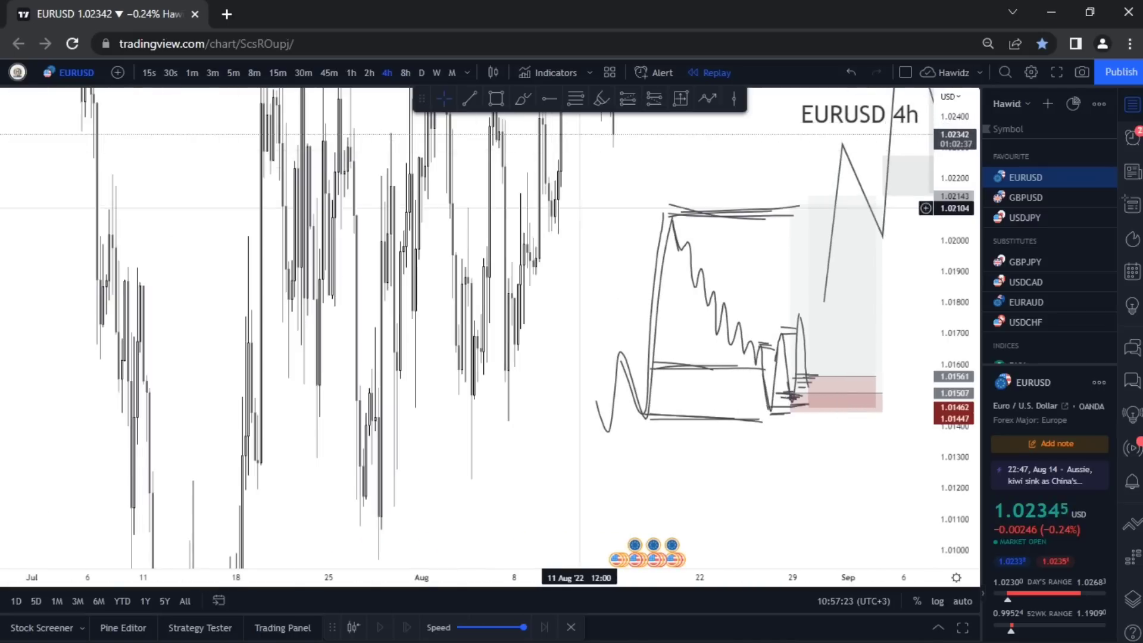
drag(953, 167, 952, 342)
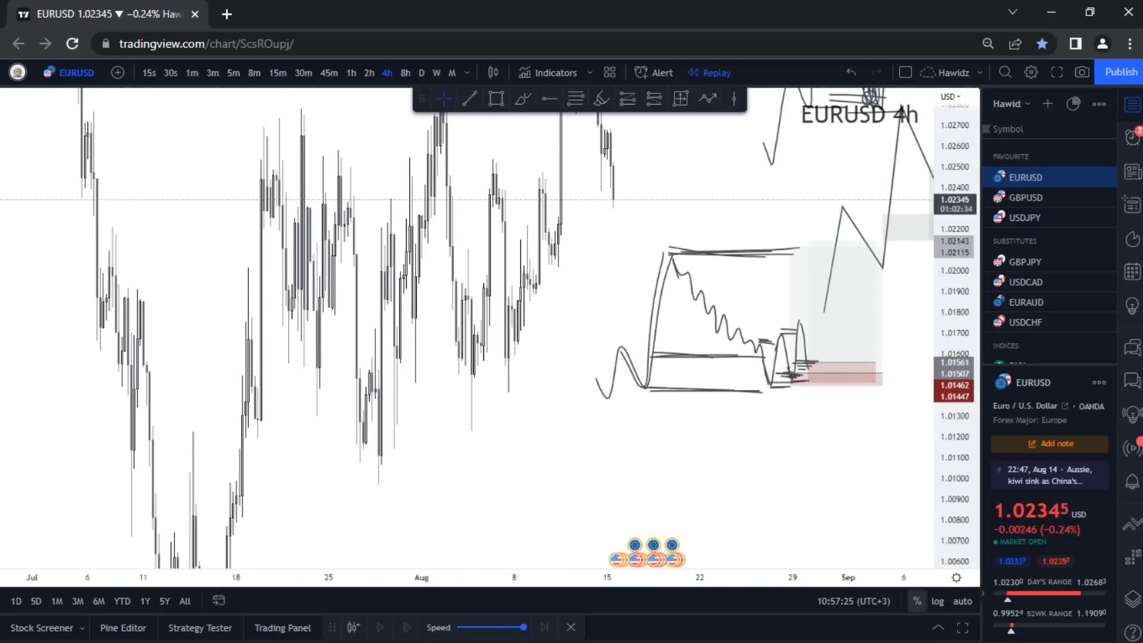
click(961, 601)
scroll(801, 392, down, 1)
scroll(801, 393, down, 2)
mouse_move(700, 227)
mouse_down()
mouse_move(510, 222)
mouse_move(932, 531)
mouse_up()
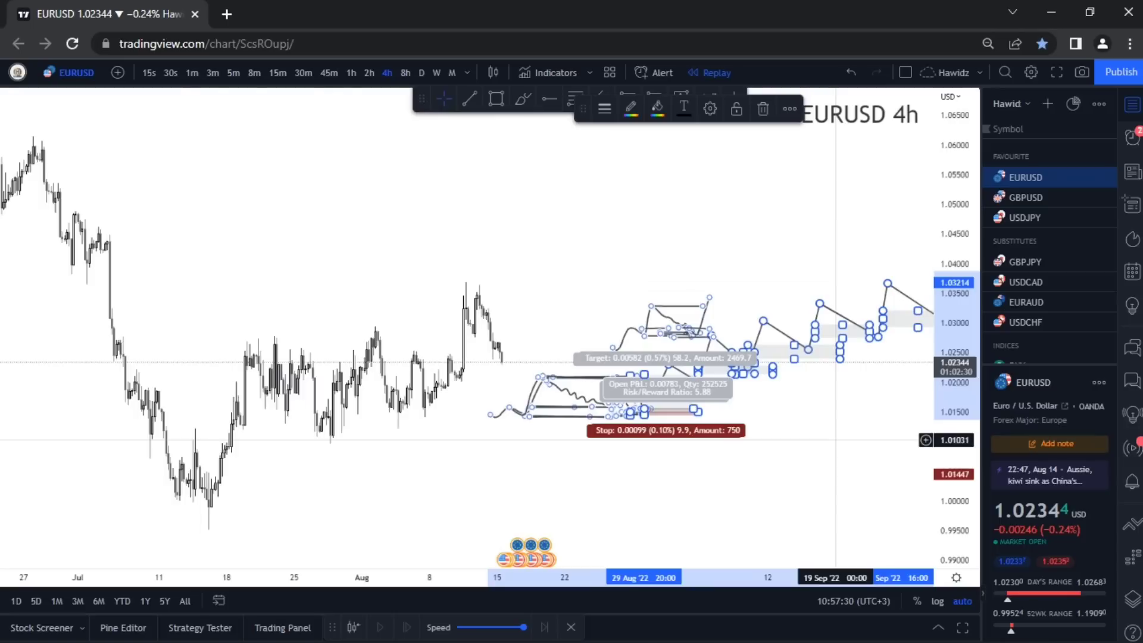
key(Delete)
Examine the EURUSD 4h price history back to late 2020 for an example of the downtrend structure.
scroll(650, 344, down, 5)
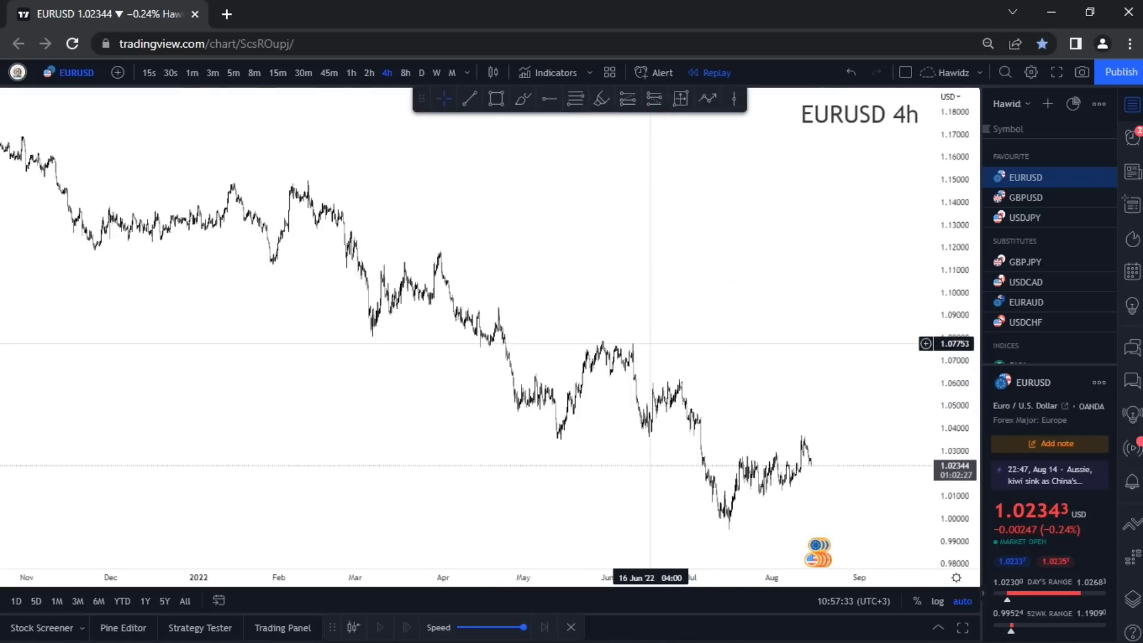
scroll(488, 226, up, 3)
scroll(646, 201, down, 3)
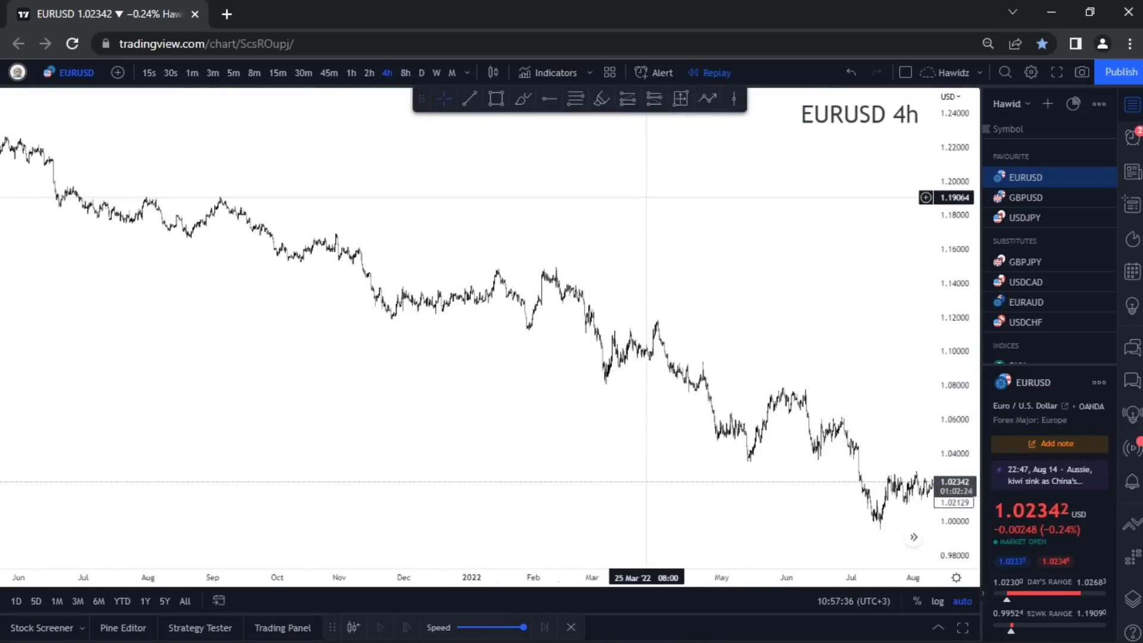
scroll(684, 212, up, 5)
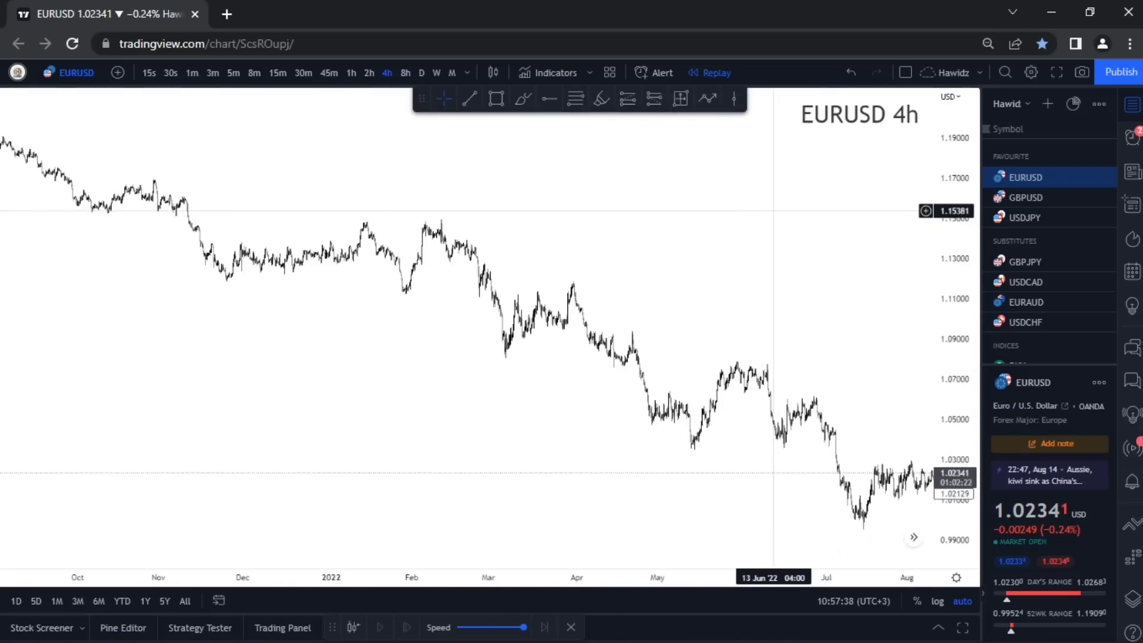
drag(773, 210, 643, 227)
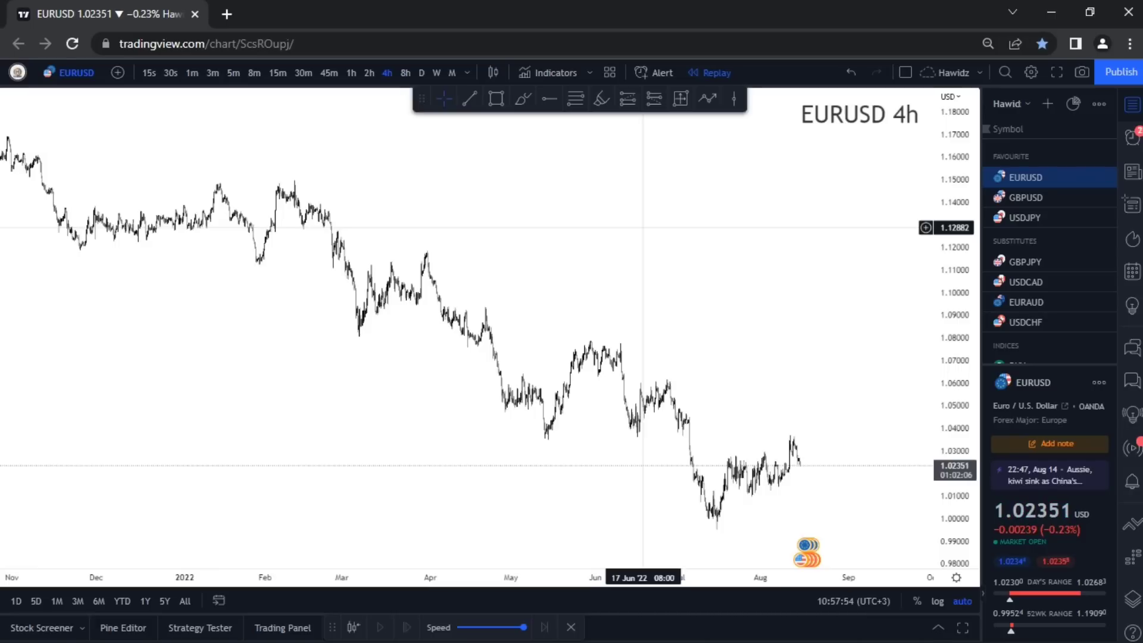
drag(602, 236, 851, 248)
scroll(739, 242, down, 2)
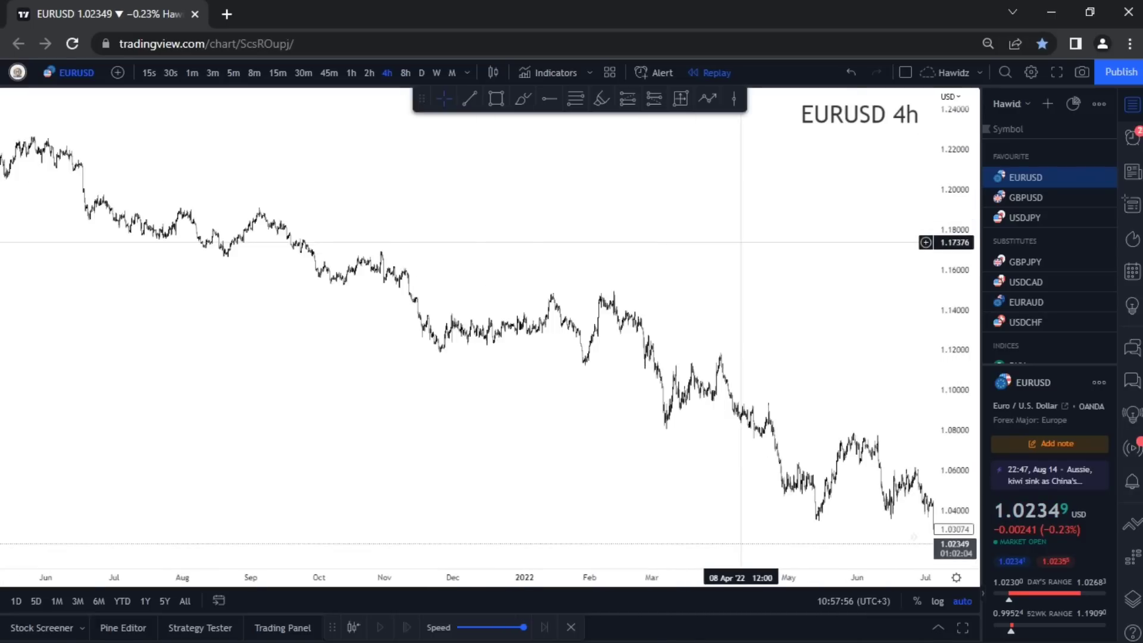
scroll(739, 242, up, 5)
scroll(740, 243, down, 6)
scroll(592, 212, down, 2)
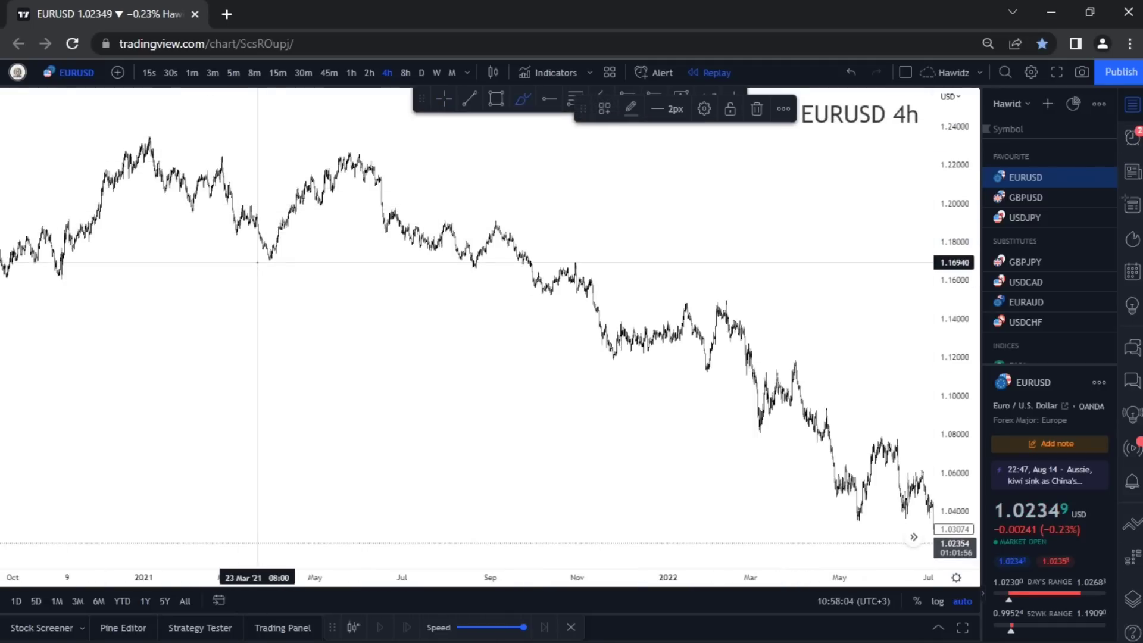
Mark the level under the March 2021 low and outline the August to September 2021 swing with brush strokes.
drag(262, 262, 426, 264)
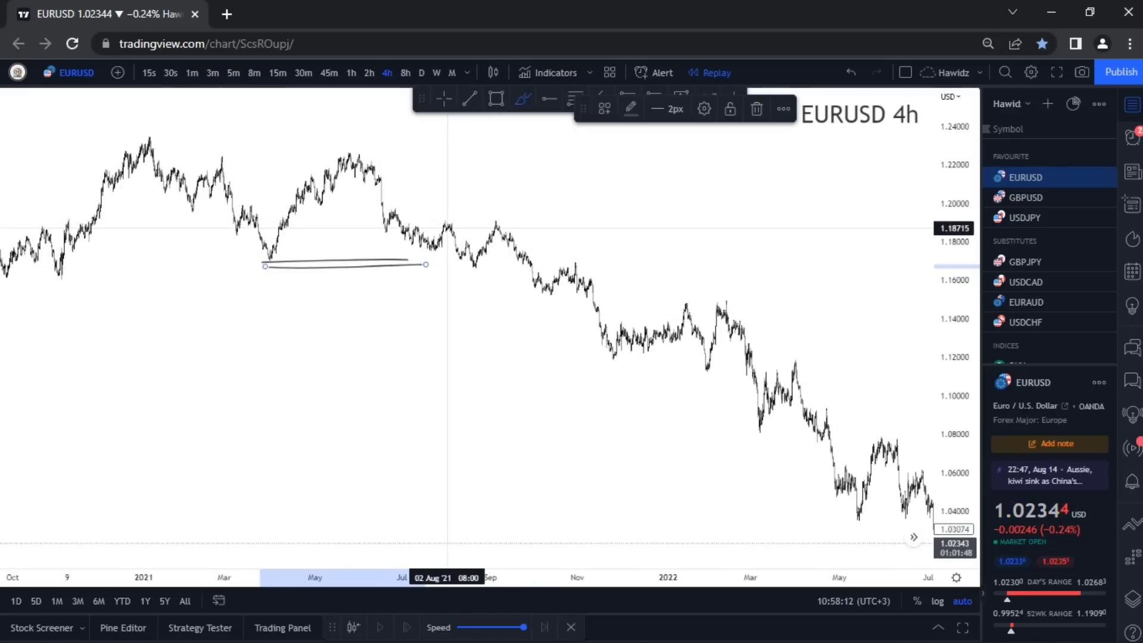
mouse_move(448, 226)
mouse_down()
mouse_move(472, 278)
mouse_move(489, 221)
mouse_move(546, 226)
mouse_move(543, 285)
mouse_up()
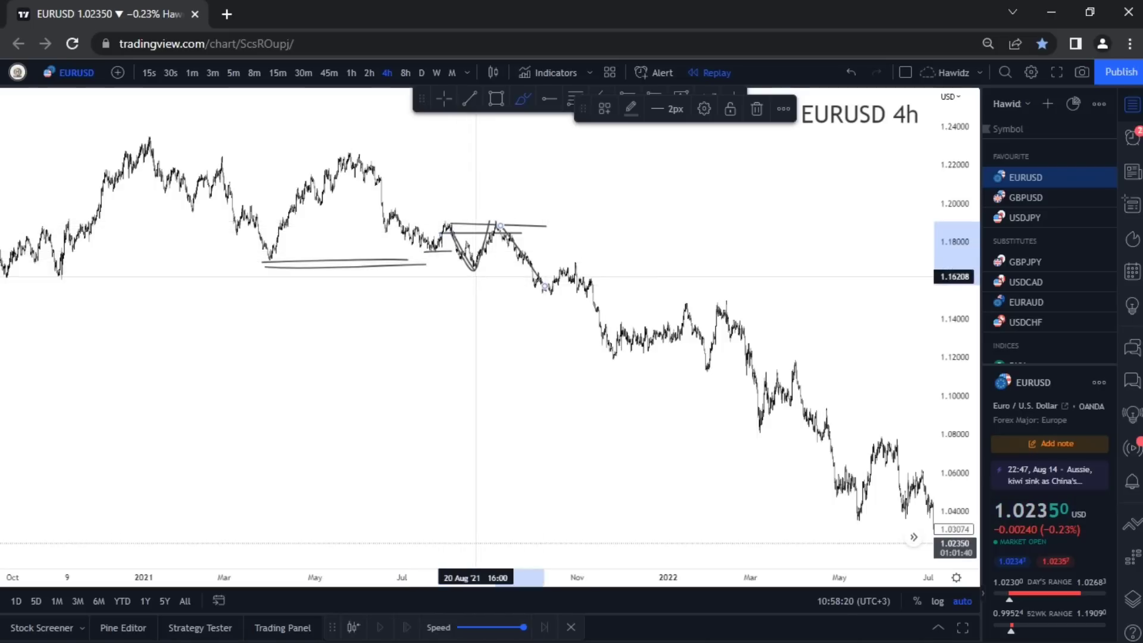
drag(458, 269, 513, 269)
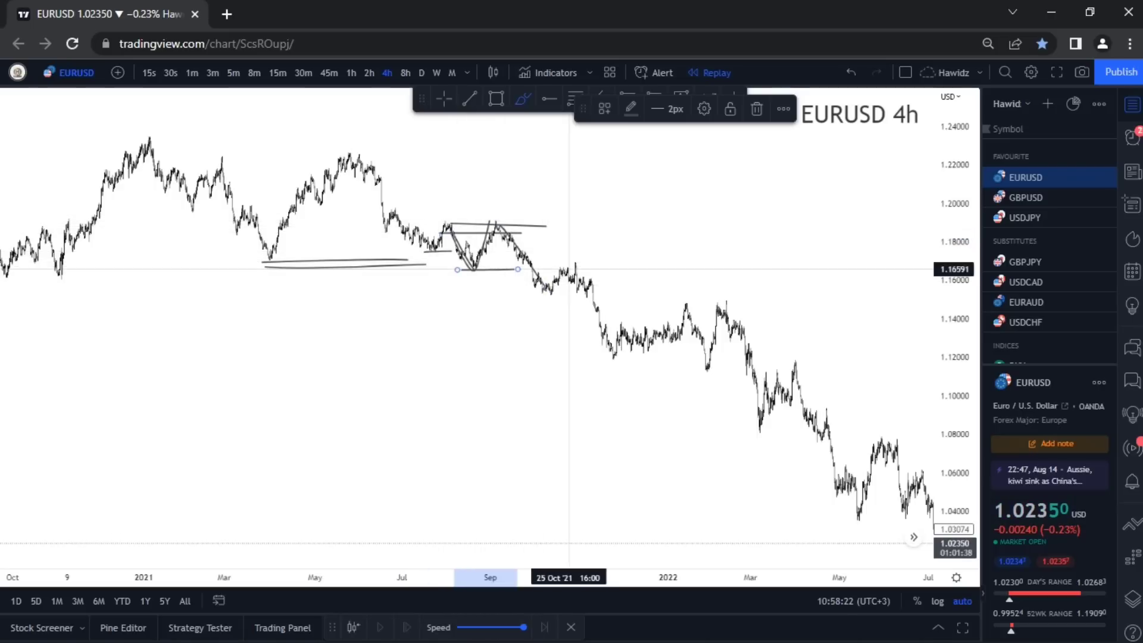
Brush over the decline from the September 2021 high and mark the August low and the pullback high near 1.1694.
drag(507, 225, 548, 300)
drag(458, 273, 499, 272)
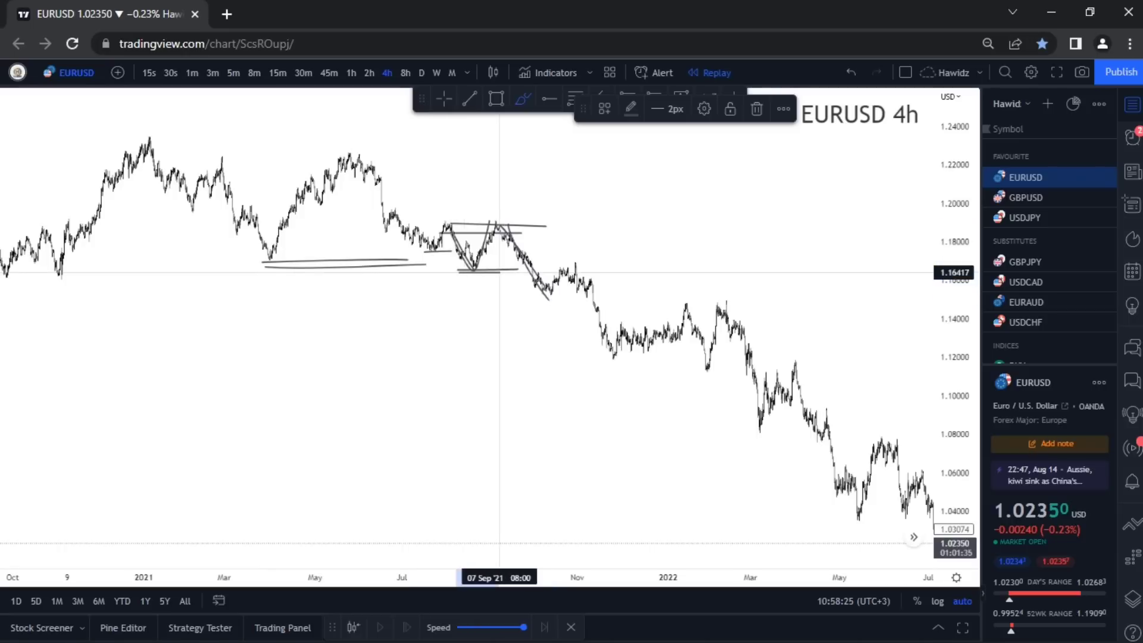
mouse_move(497, 220)
mouse_down()
mouse_move(541, 298)
mouse_move(610, 263)
mouse_up()
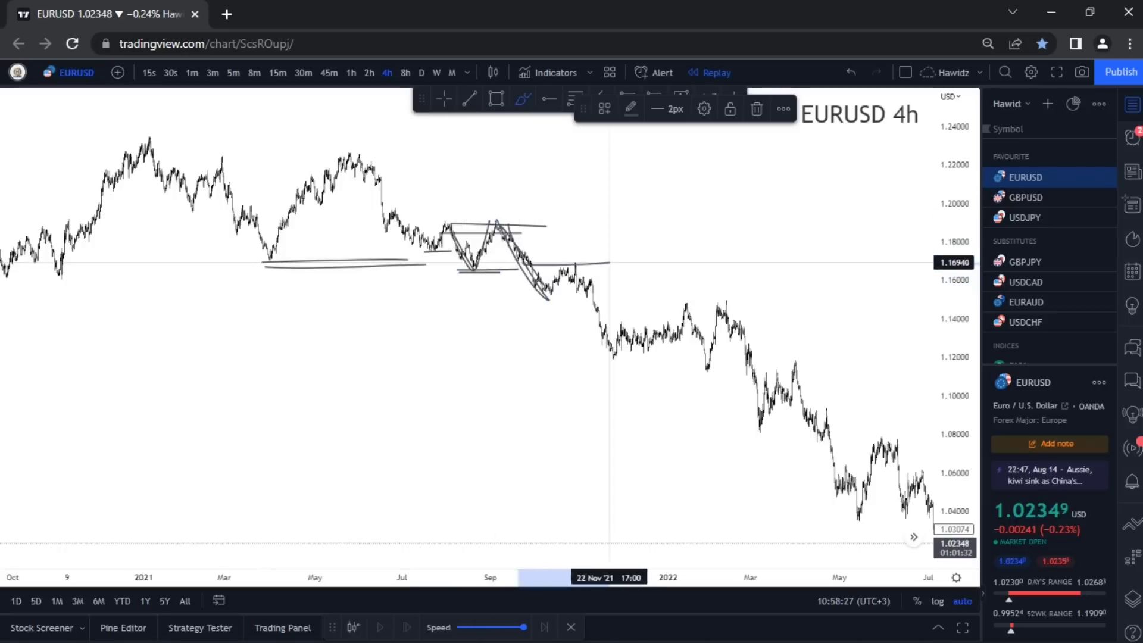
Outline the decline from the October 2021 high and rebound into early 2022 with brush strokes, marking the October low and upper levels near 1.148.
mouse_move(502, 260)
mouse_down()
mouse_move(578, 257)
mouse_move(613, 350)
mouse_up()
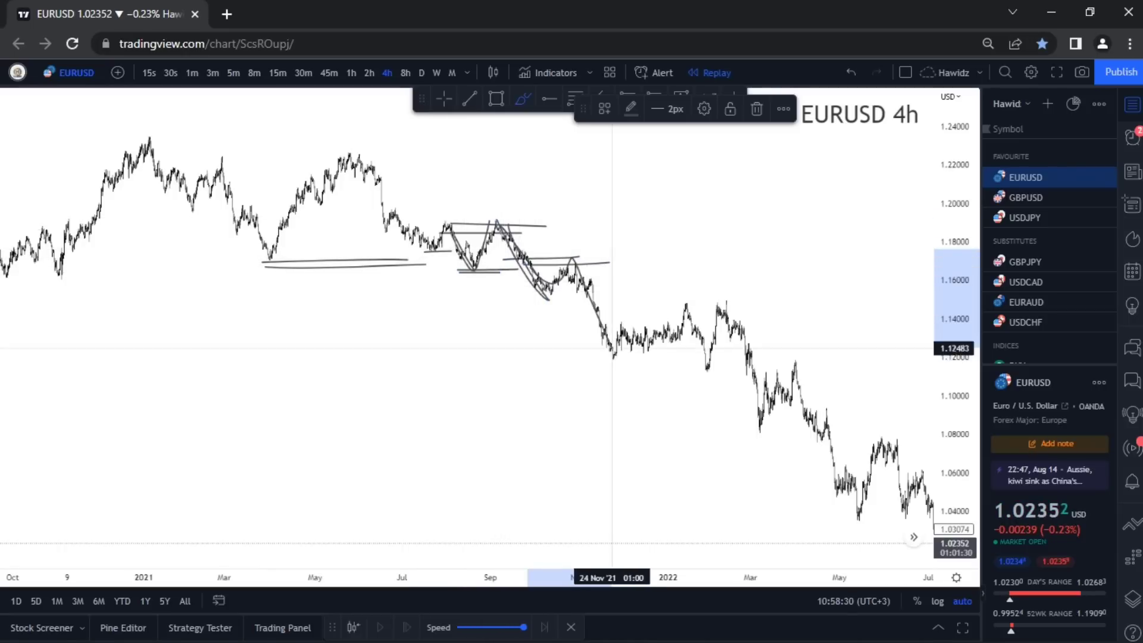
drag(535, 299, 606, 301)
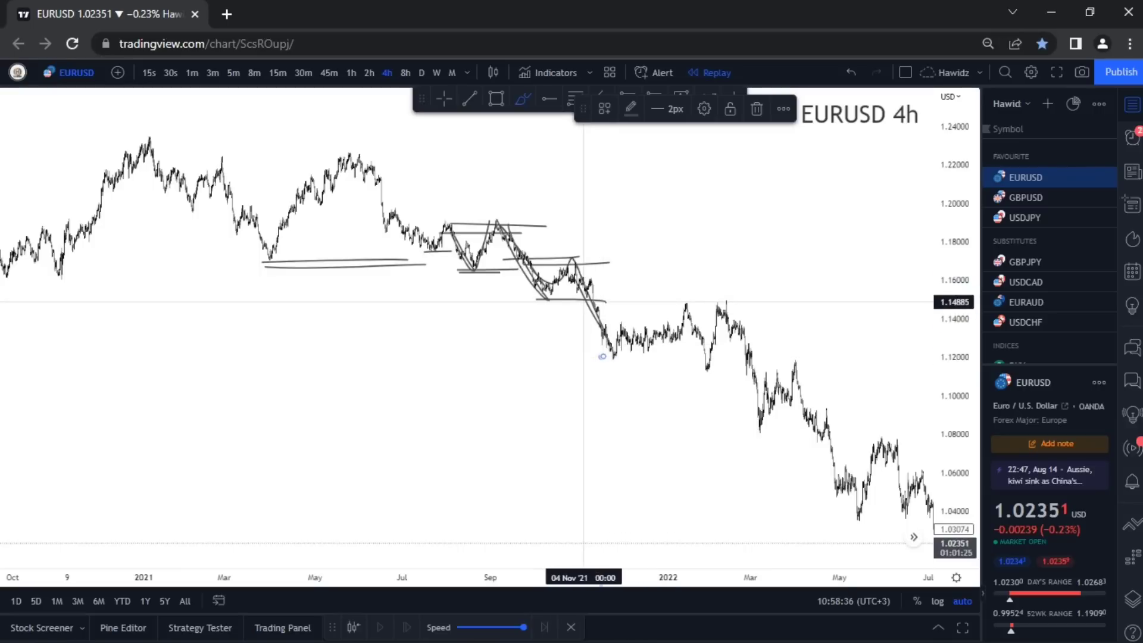
drag(597, 312, 681, 315)
drag(586, 305, 734, 306)
mouse_move(593, 306)
mouse_down()
mouse_move(694, 329)
mouse_move(702, 308)
mouse_up()
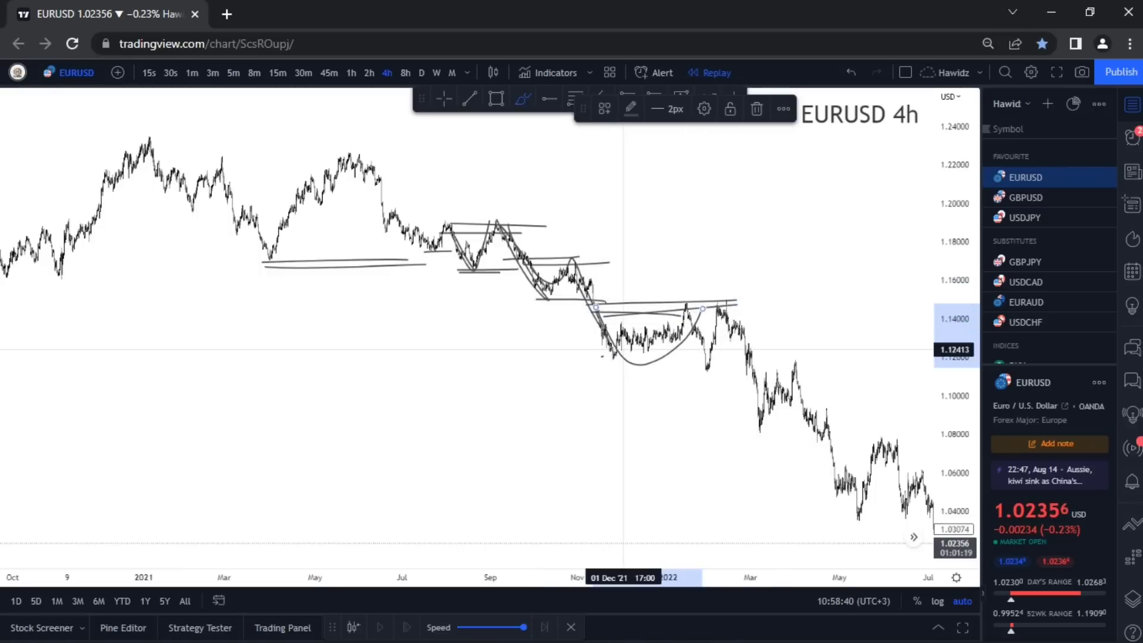
Brush over the February to May 2022 decline and its March pullback, marking the level under the November 2021 low and the pullback's upper level.
mouse_move(585, 327)
mouse_down()
mouse_move(622, 360)
mouse_move(720, 307)
mouse_move(771, 418)
mouse_up()
drag(625, 374, 848, 363)
mouse_move(742, 346)
mouse_down()
mouse_move(796, 343)
mouse_move(778, 372)
mouse_move(834, 477)
mouse_up()
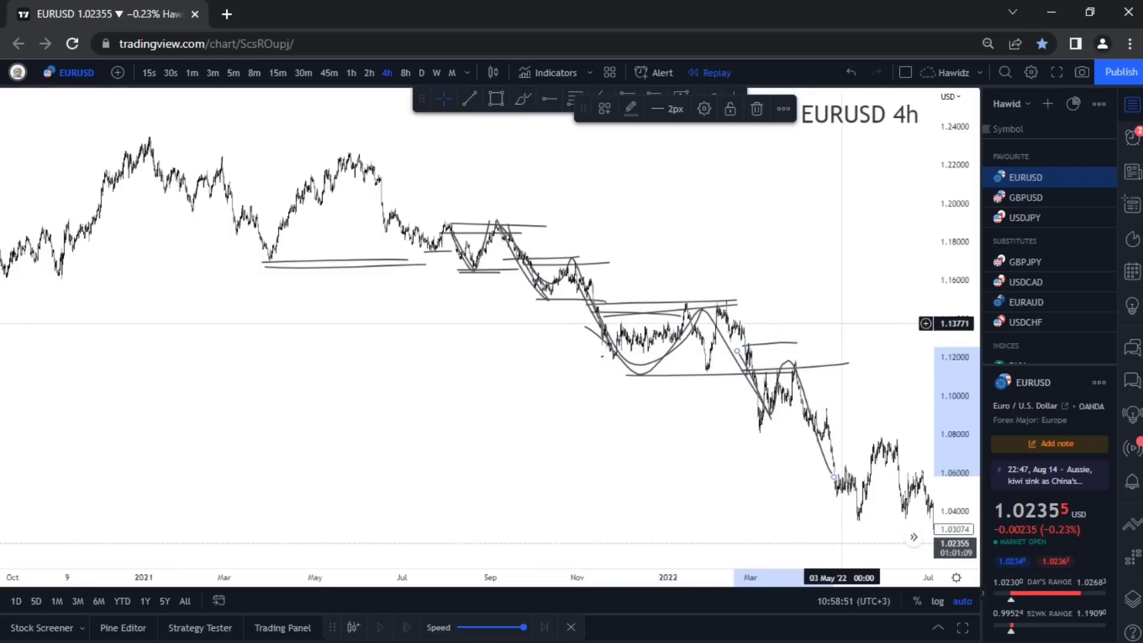
Brush over the late April to July 2022 swing, tracing the drop to the May low, the rebound and the following decline.
scroll(832, 251, up, 3)
scroll(831, 242, up, 5)
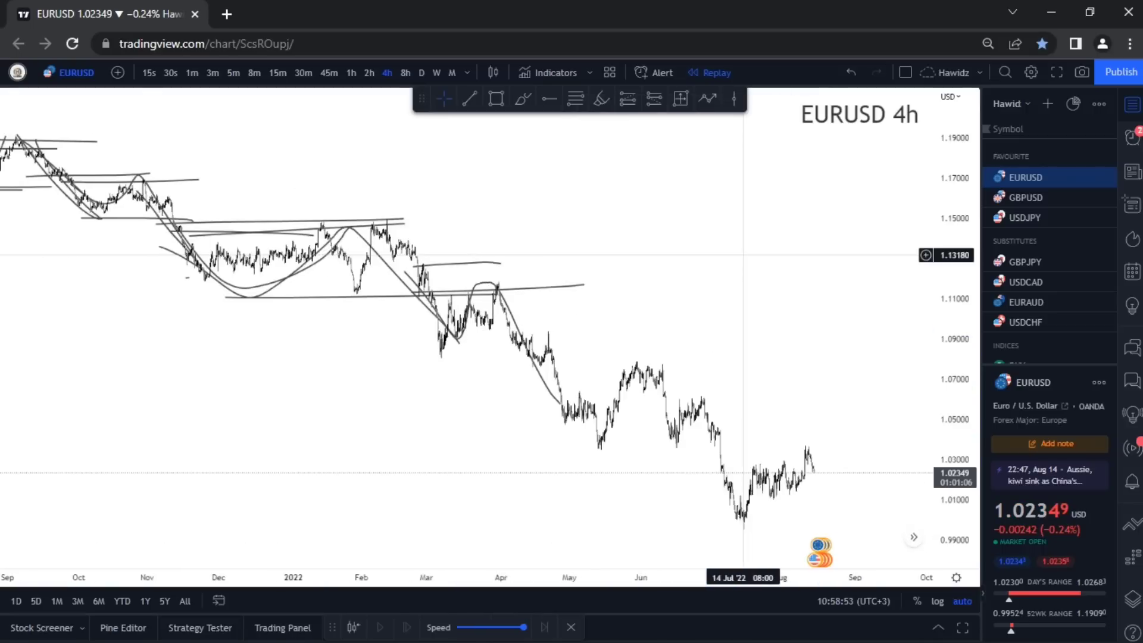
scroll(506, 309, up, 4)
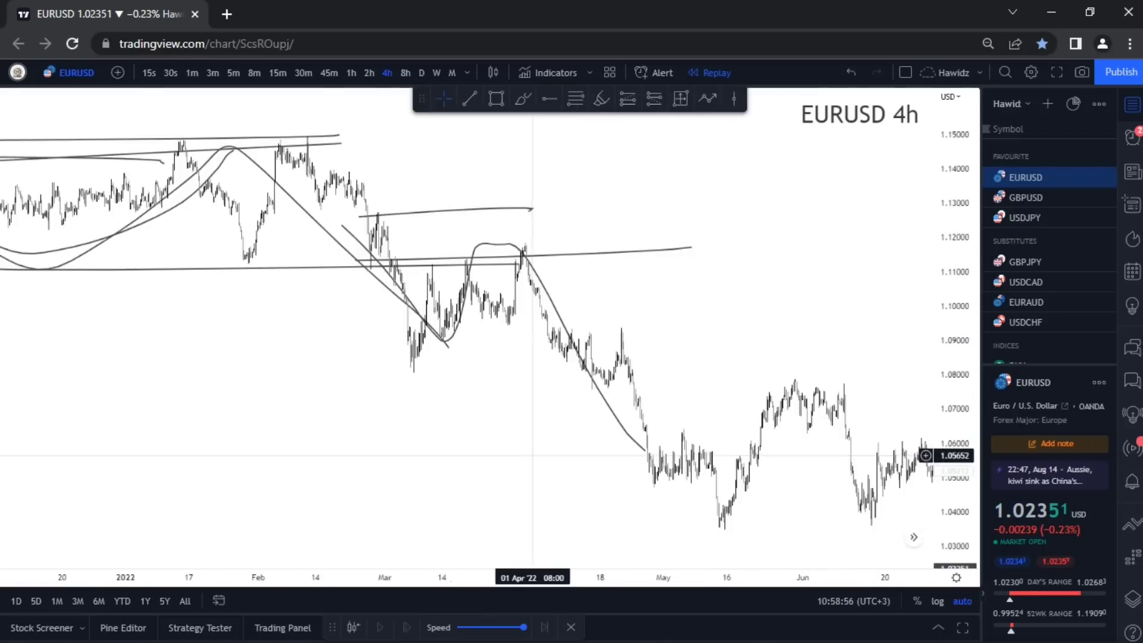
scroll(482, 255, up, 4)
drag(566, 381, 470, 395)
scroll(530, 352, down, 8)
drag(823, 244, 500, 259)
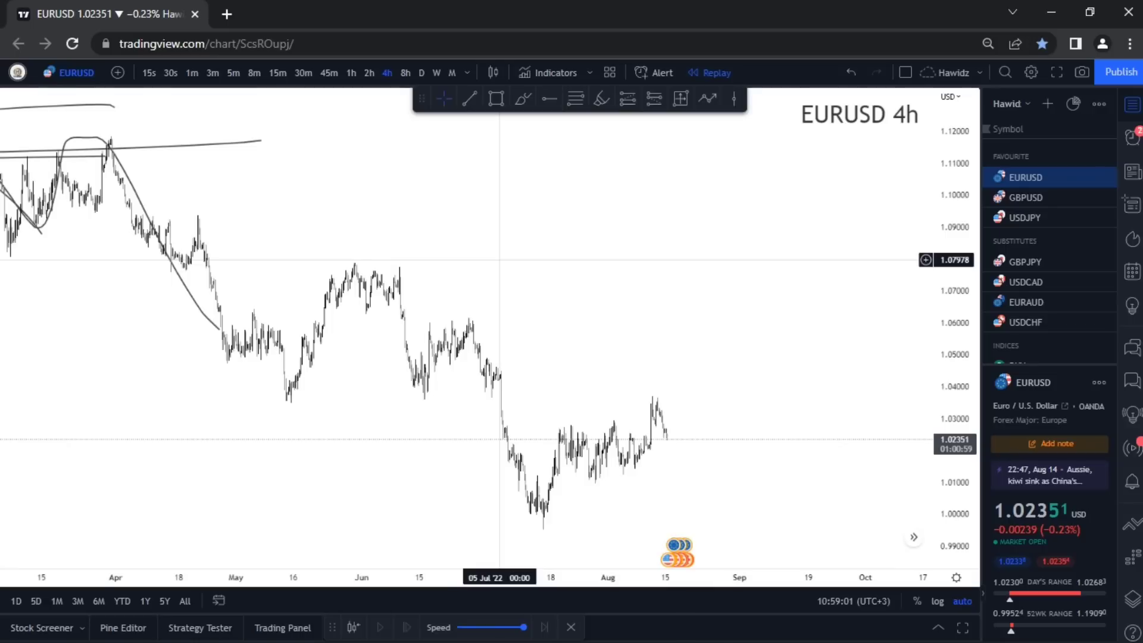
click(523, 98)
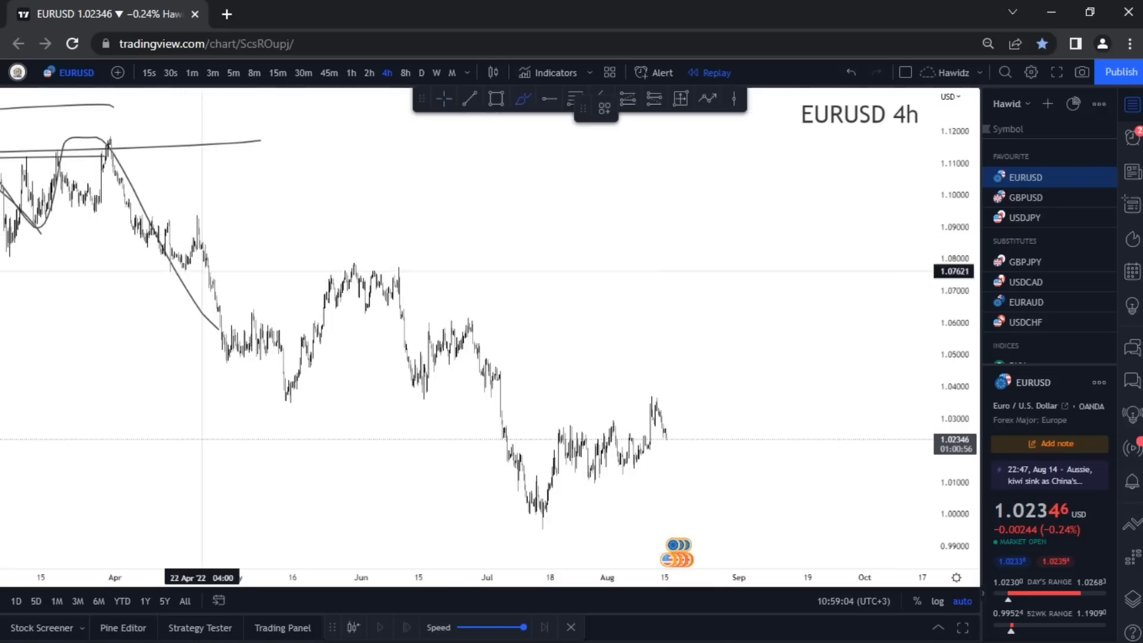
mouse_move(193, 227)
mouse_down()
mouse_move(258, 400)
mouse_move(372, 255)
mouse_move(496, 524)
mouse_up()
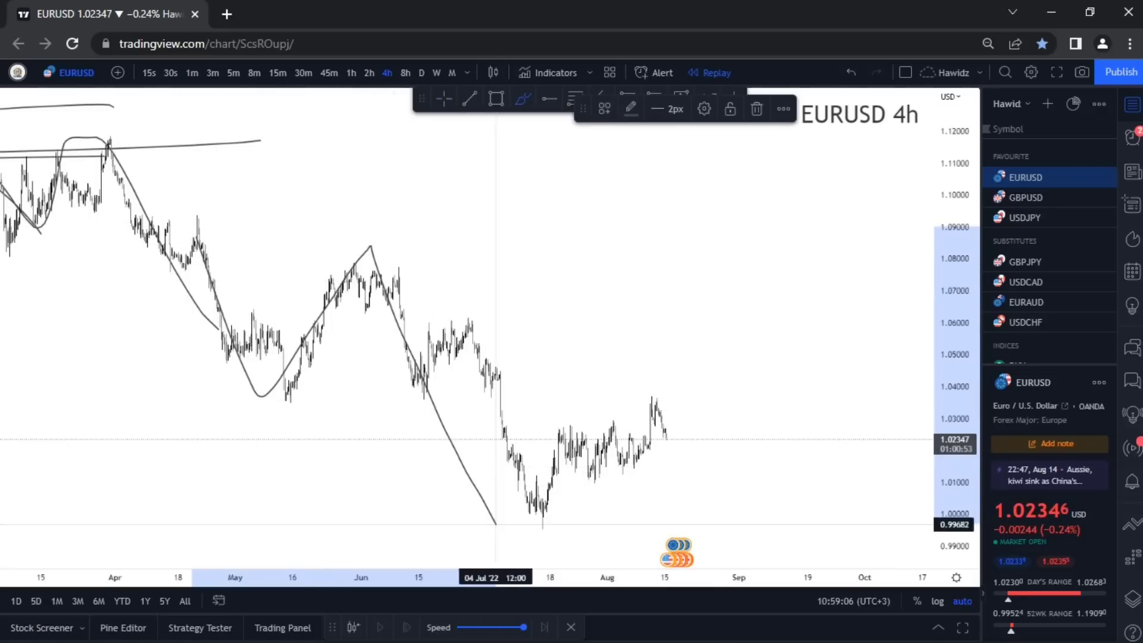
Mark levels at the May 2022 low near 1.035, the early July supply near 1.043 and the July low.
drag(283, 401, 632, 403)
drag(483, 375, 657, 380)
drag(481, 398, 718, 403)
drag(498, 376, 647, 373)
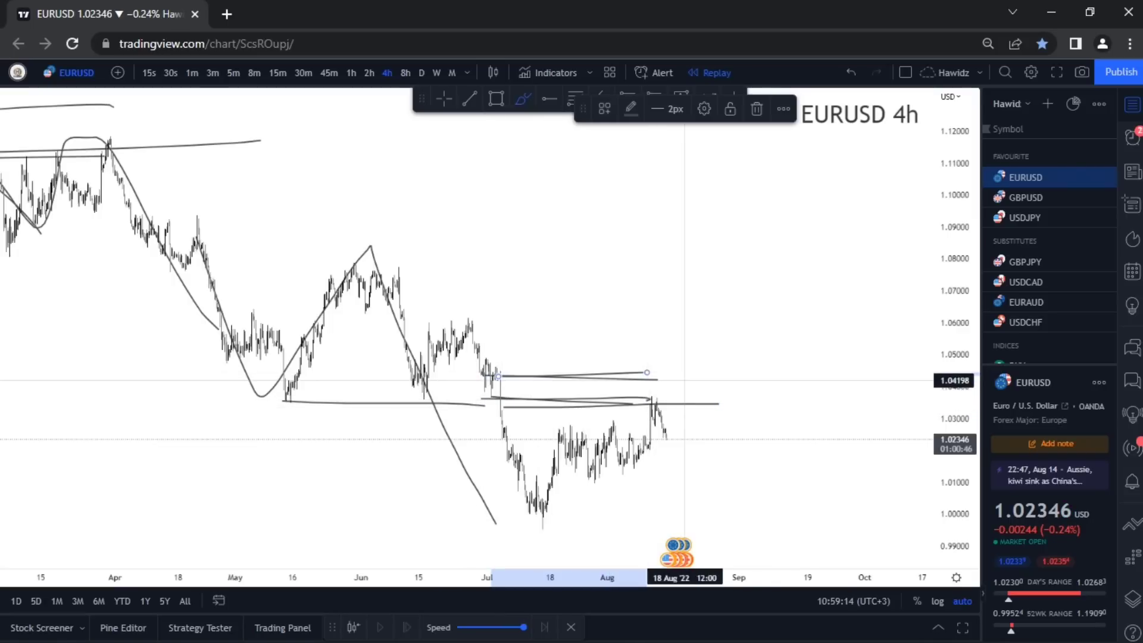
scroll(685, 379, down, 3)
drag(728, 527, 831, 529)
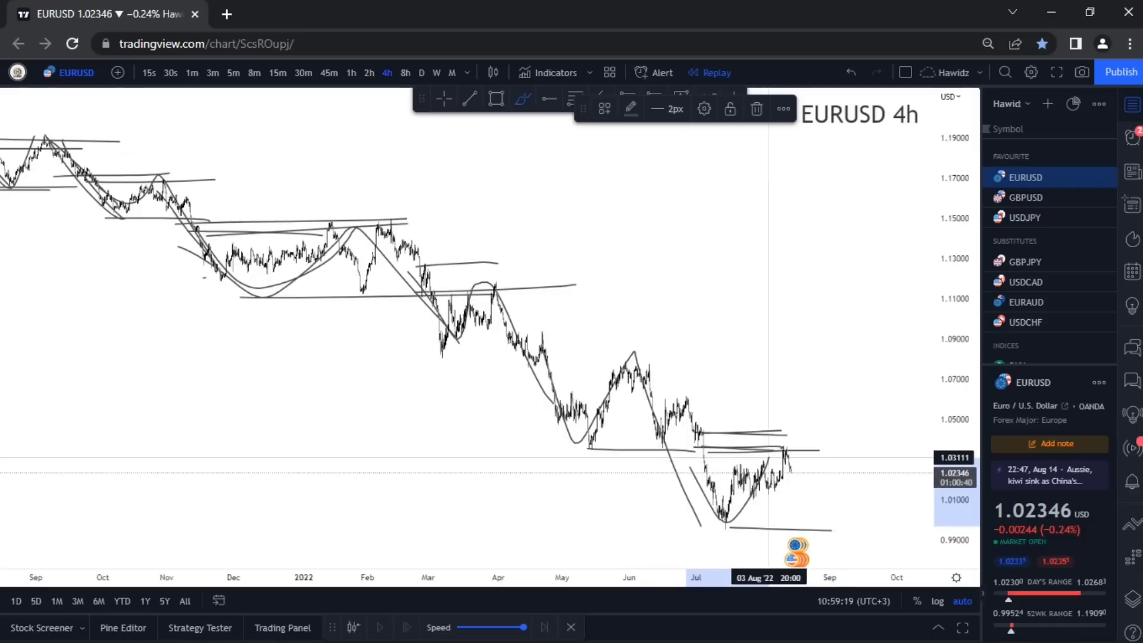
Circle the August 2022 high at the supply levels, and undo the circles and the curve through the July low.
scroll(760, 447, down, 3)
scroll(760, 447, up, 6)
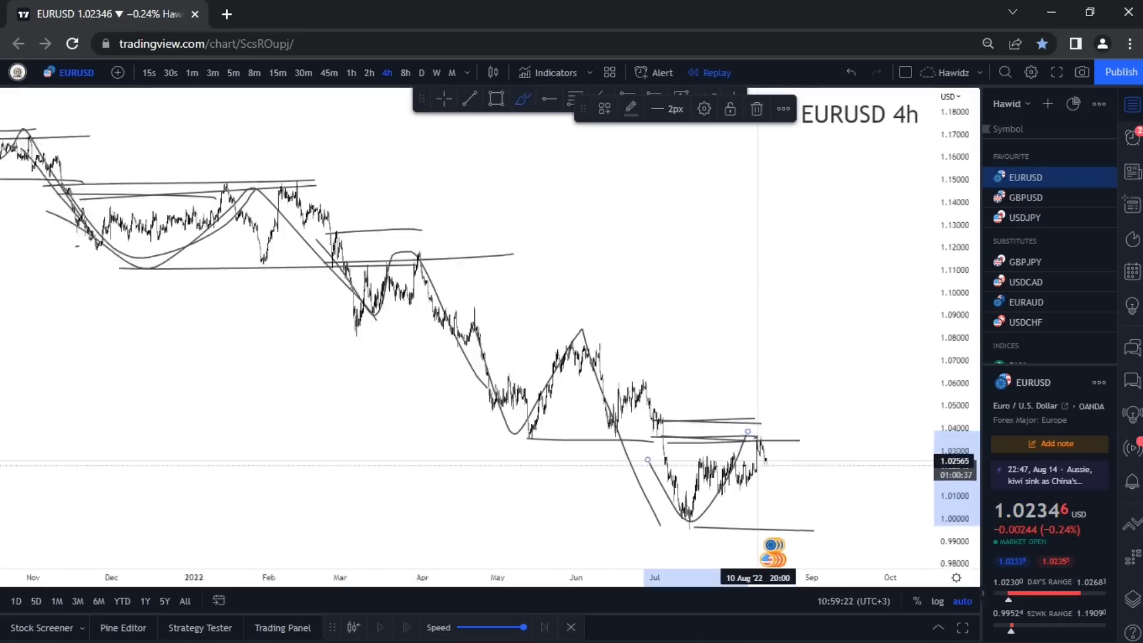
scroll(750, 443, down, 3)
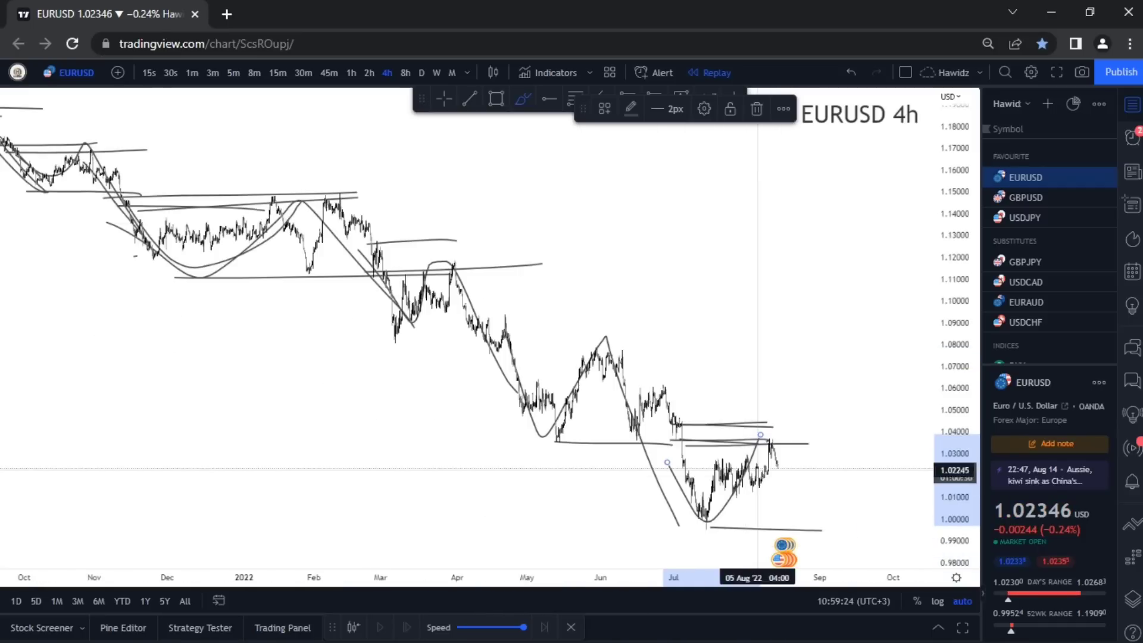
mouse_move(780, 417)
mouse_down()
mouse_move(765, 449)
mouse_move(733, 429)
mouse_move(770, 422)
mouse_up()
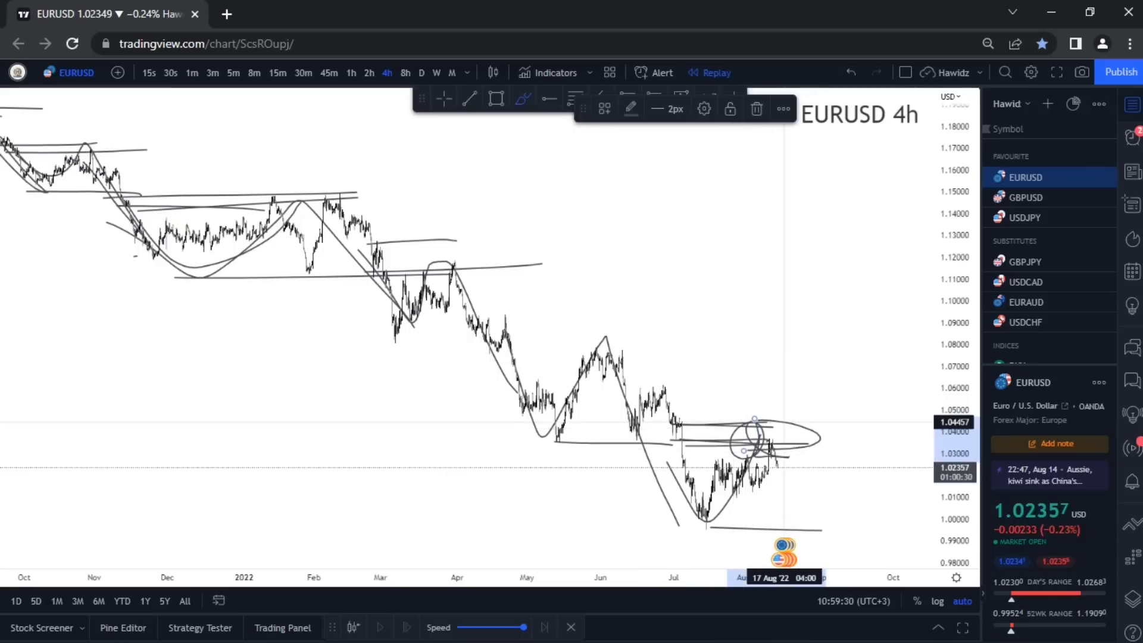
key(ctrl+z)
key(ctrl+z)
key(ctrl+z)
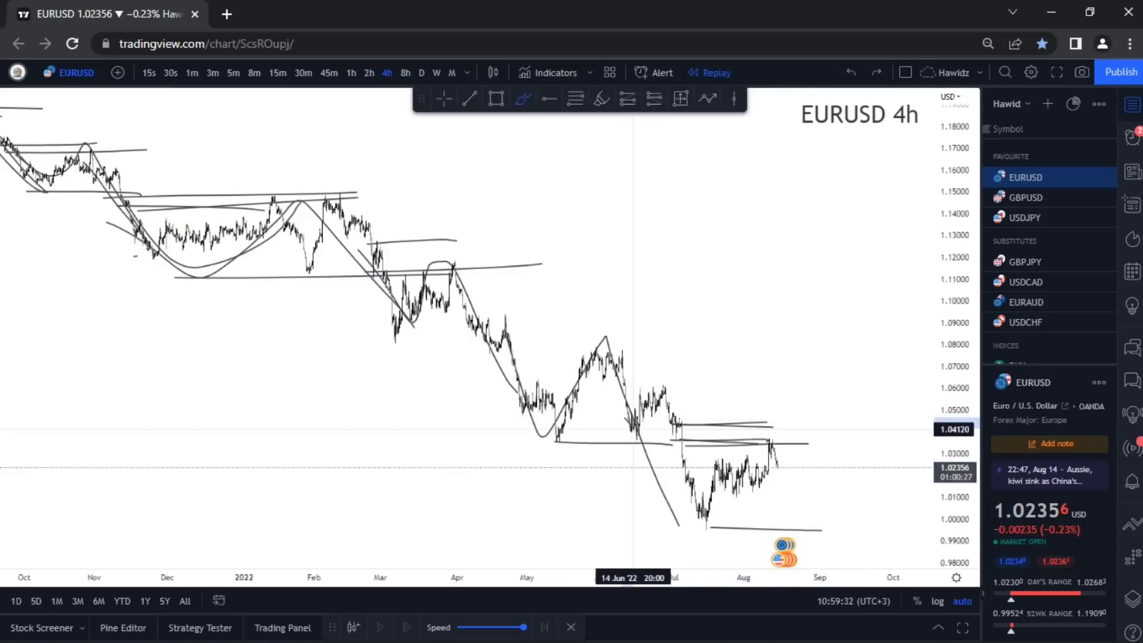
Sketch the path from the June 2022 decline up past the supply levels and down below the July low.
mouse_move(685, 506)
mouse_down()
mouse_move(759, 400)
mouse_move(824, 564)
mouse_up()
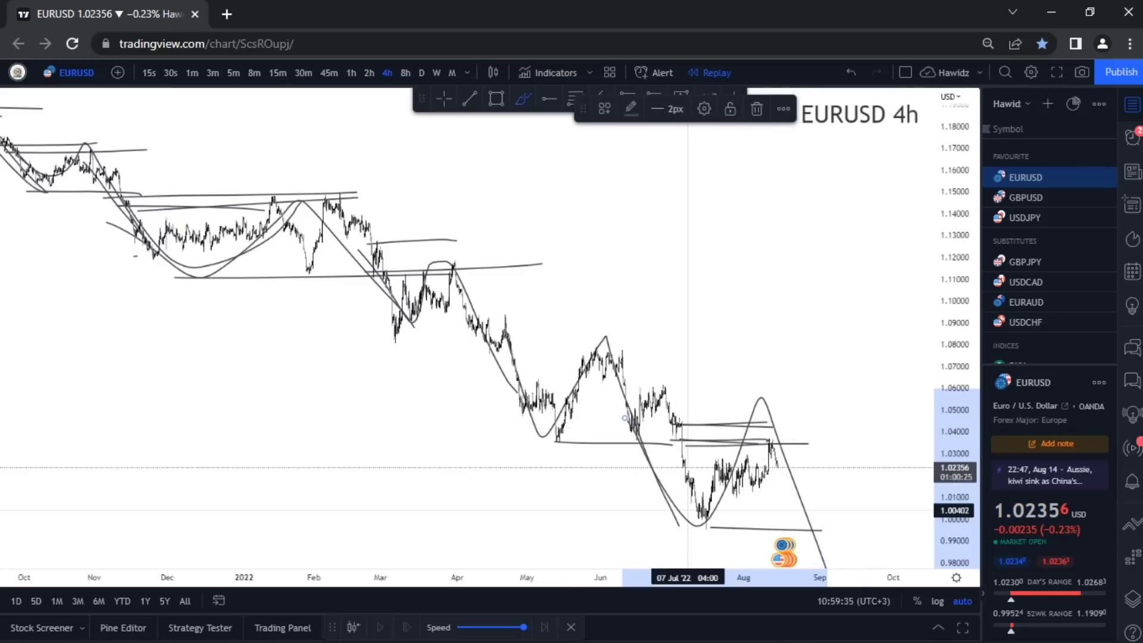
drag(766, 425, 815, 540)
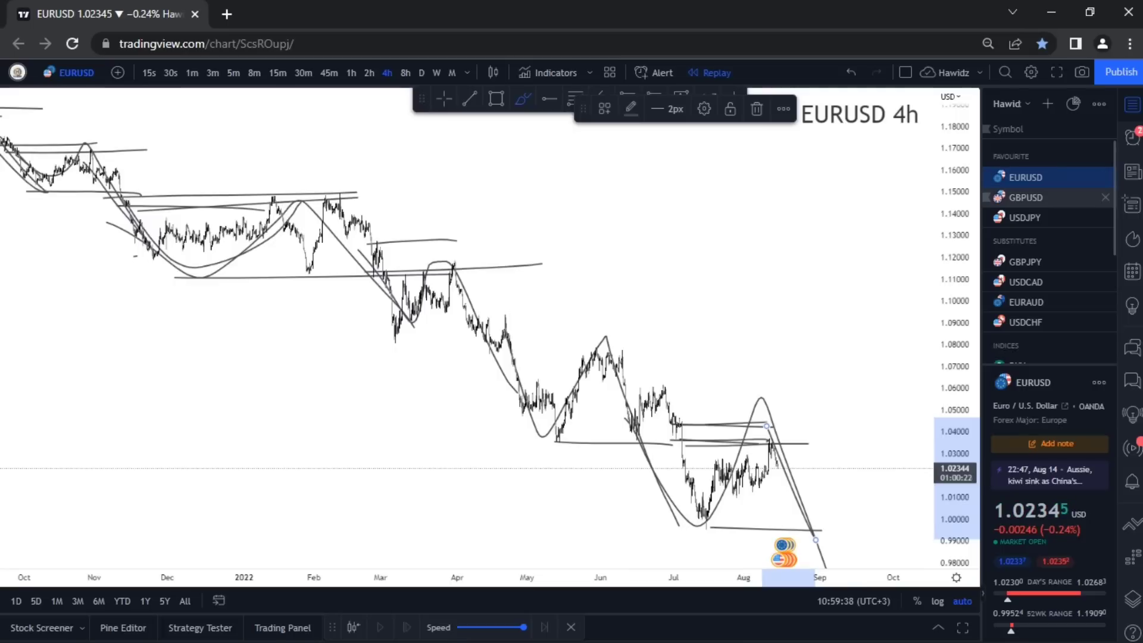
Open the GBPUSD chart and set its timeframe to 8 hours.
click(1026, 197)
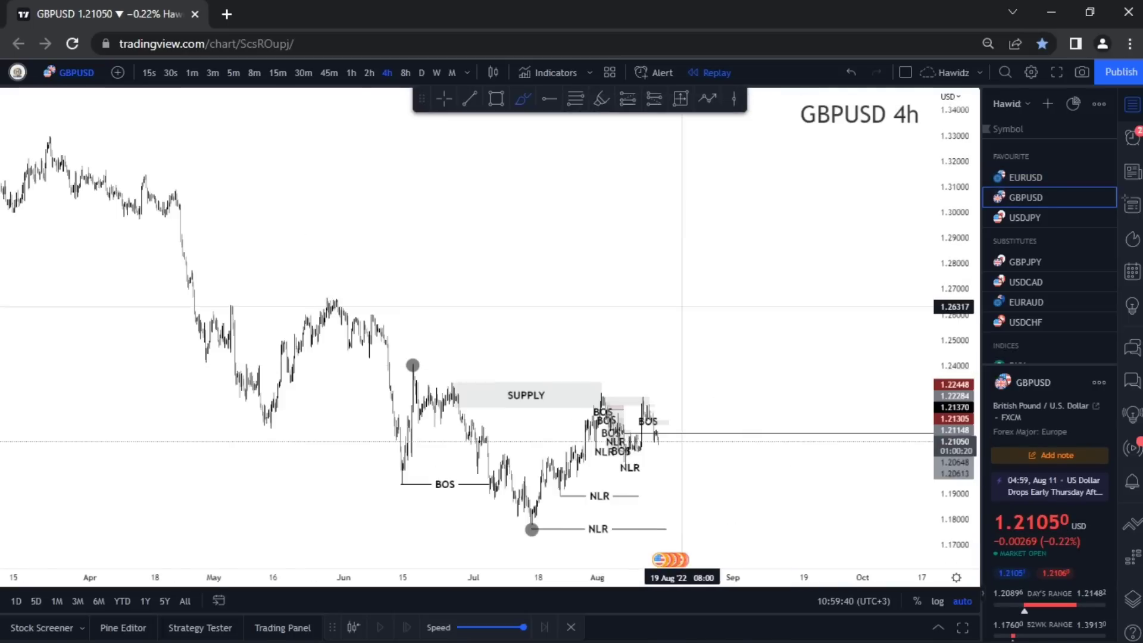
scroll(717, 358, up, 5)
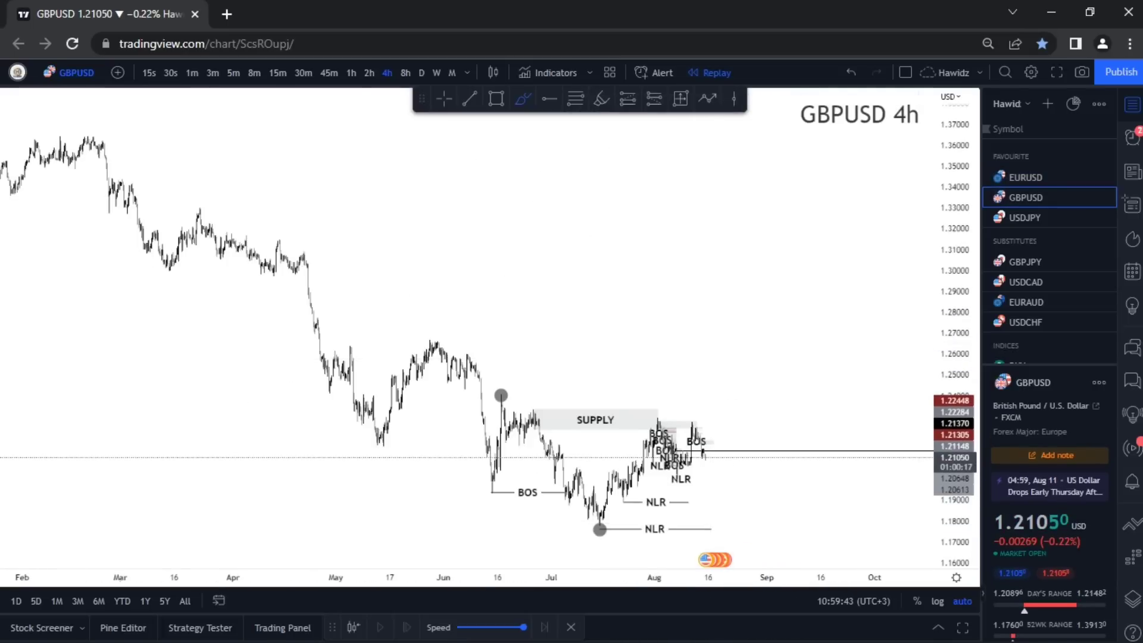
scroll(687, 504, down, 5)
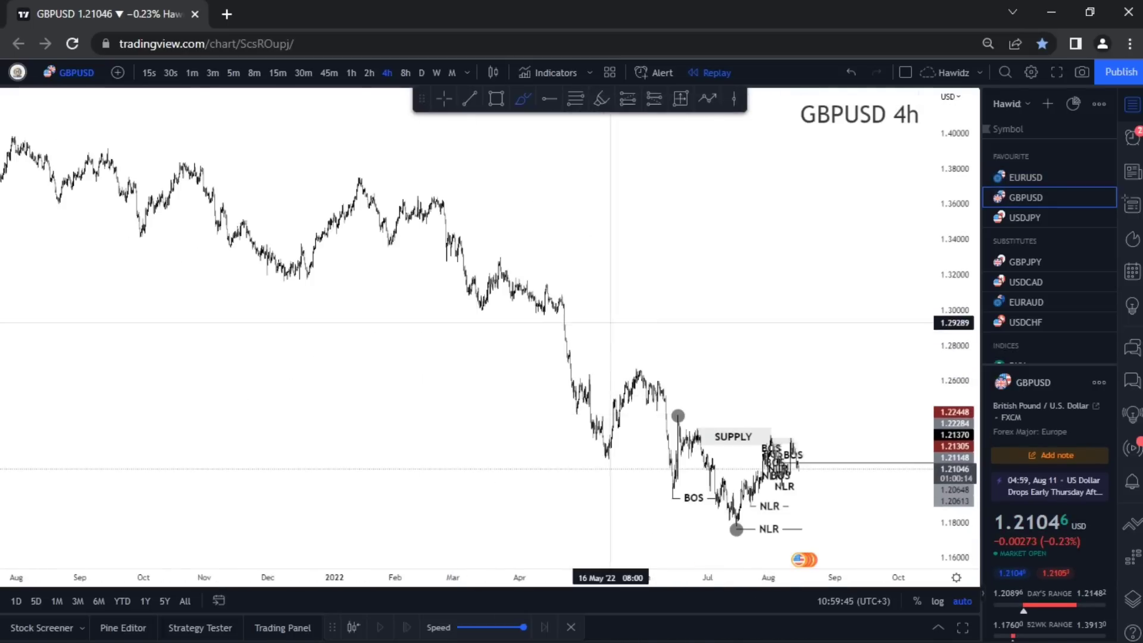
scroll(619, 322, up, 5)
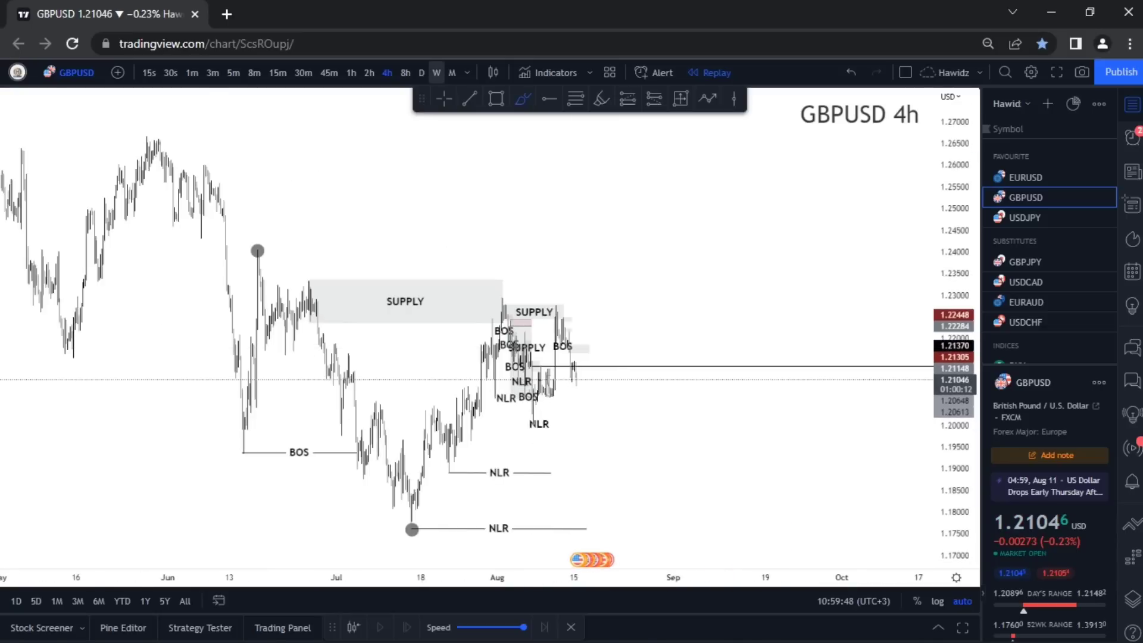
click(405, 73)
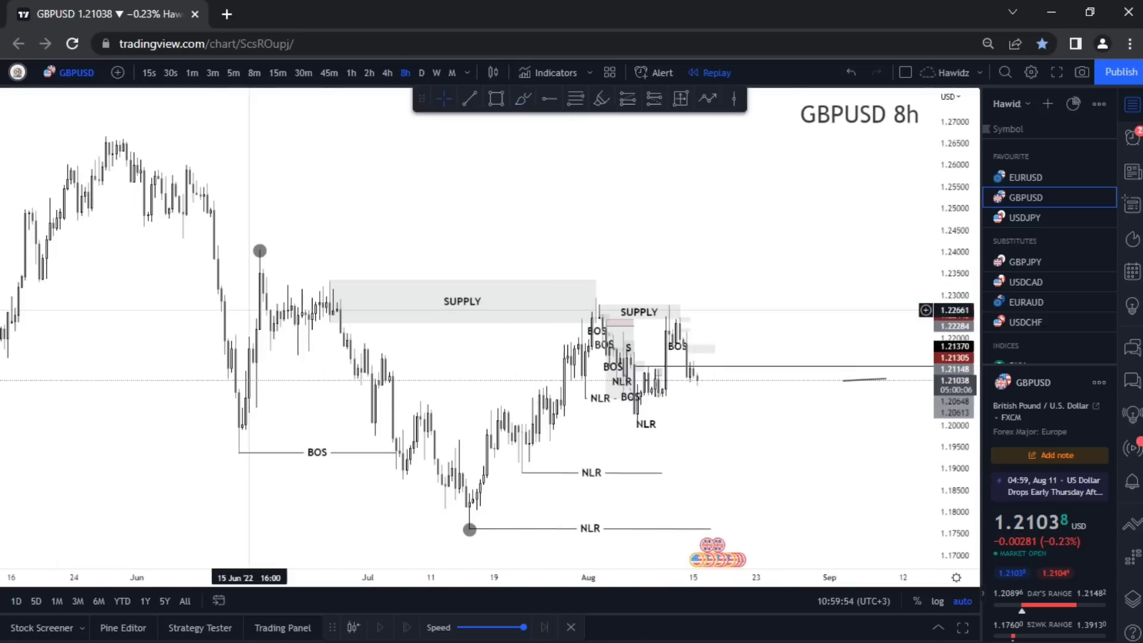
Examine the GBPUSD 8h price history from the August 2022 supply zones back to early 2021 for the downtrend structure.
scroll(400, 415, up, 3)
scroll(162, 426, down, 2)
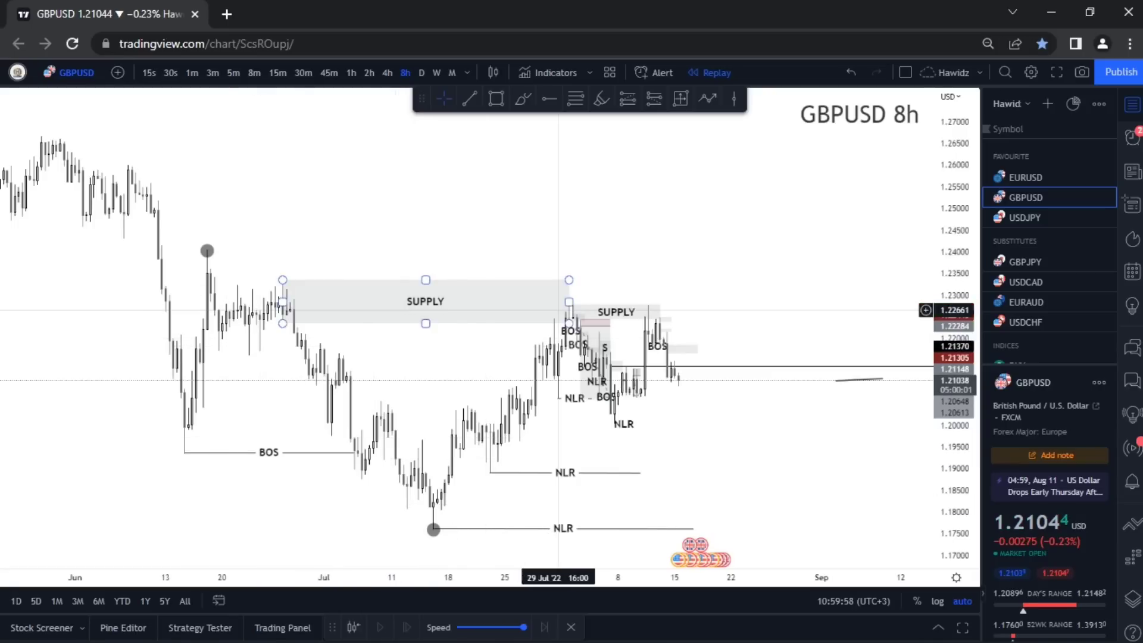
click(566, 304)
scroll(566, 304, up, 2)
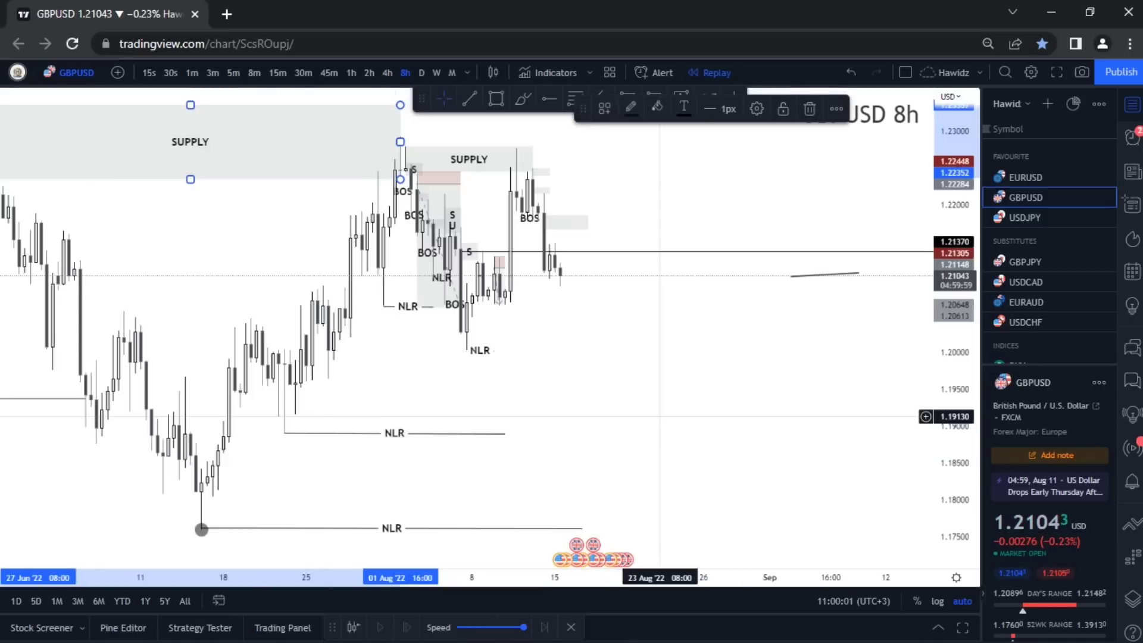
scroll(522, 278, down, 4)
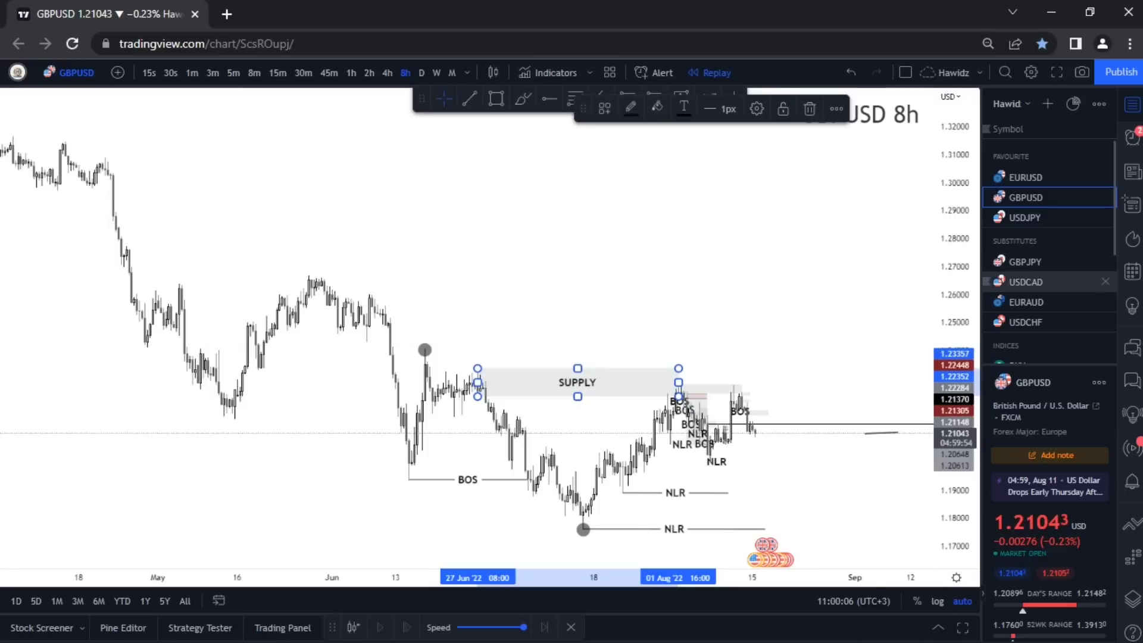
scroll(882, 284, down, 3)
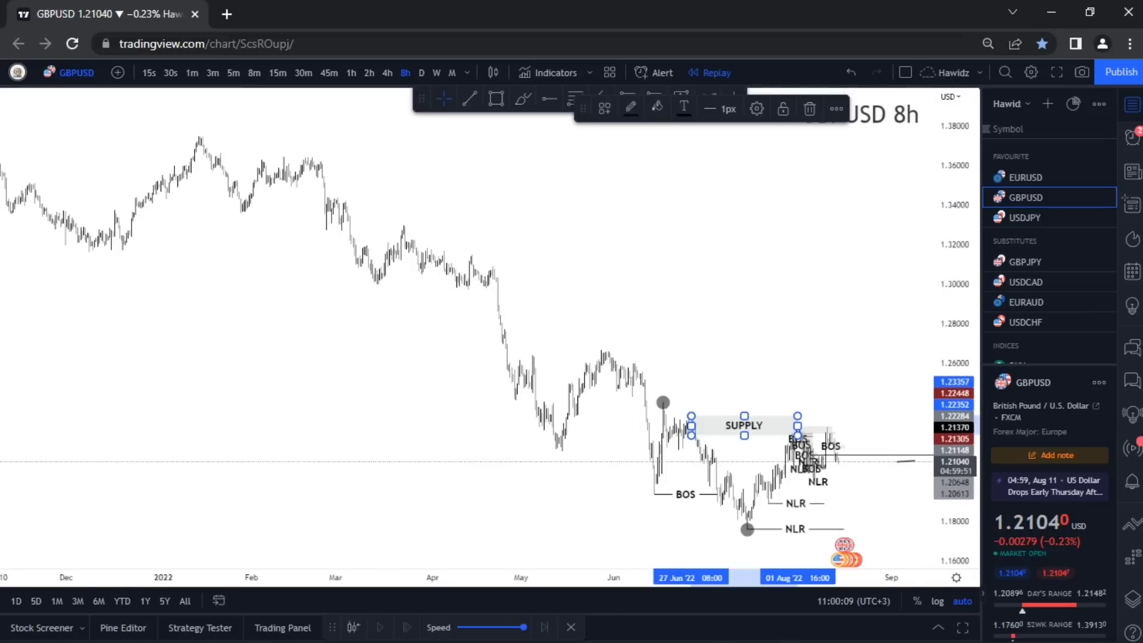
drag(455, 155, 841, 238)
scroll(293, 311, up, 2)
drag(434, 318, 687, 329)
scroll(175, 370, up, 3)
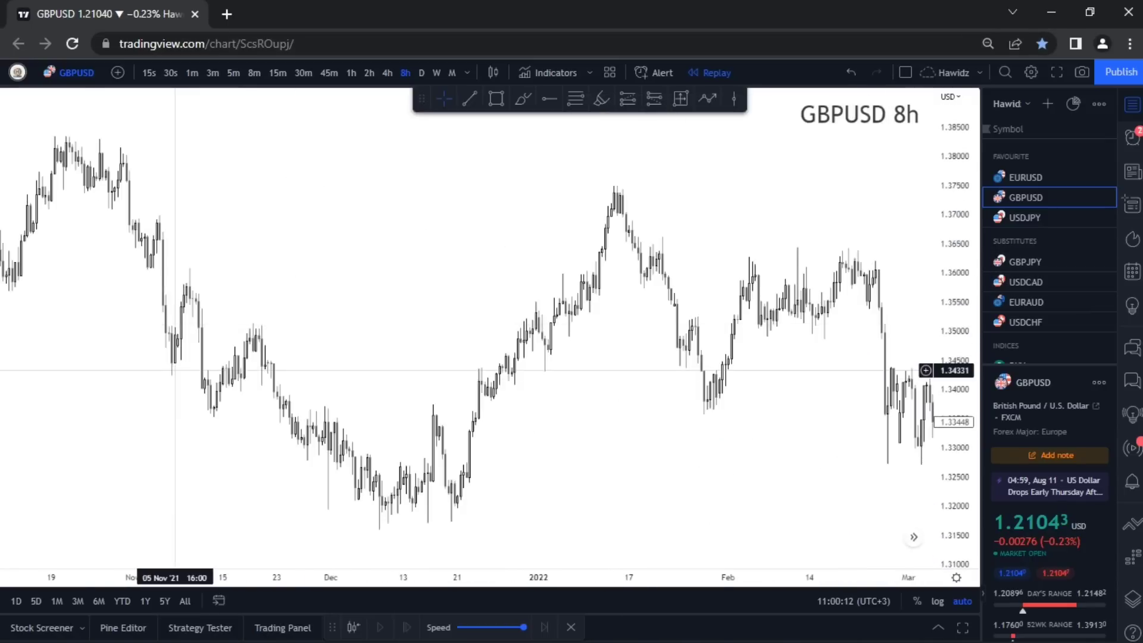
drag(175, 370, 857, 333)
scroll(572, 301, down, 3)
scroll(617, 302, up, 3)
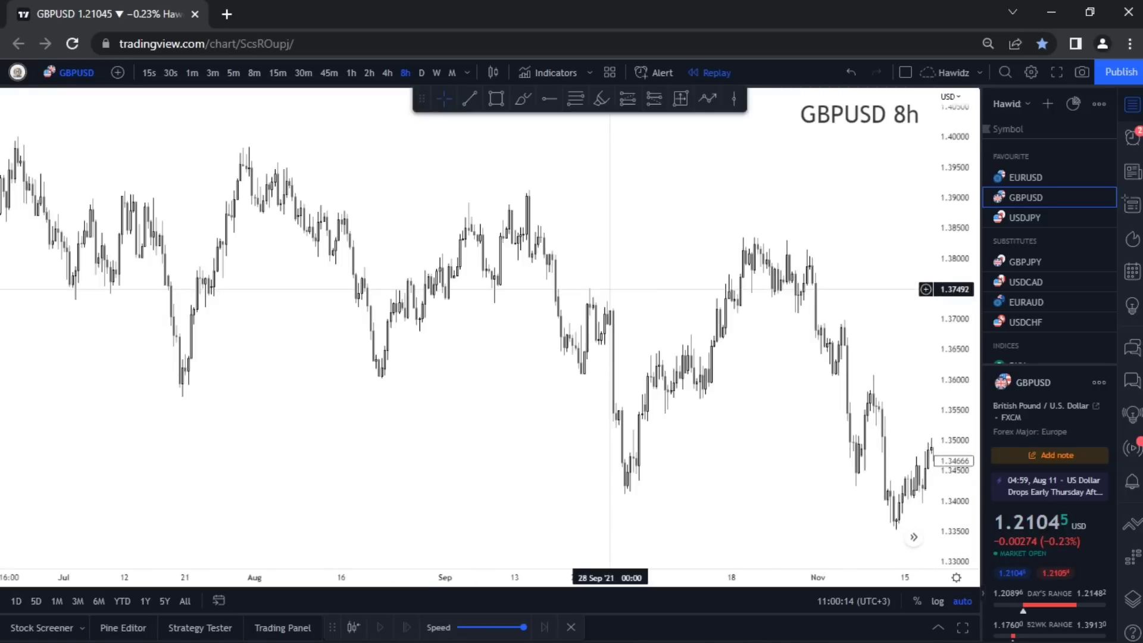
scroll(668, 306, down, 4)
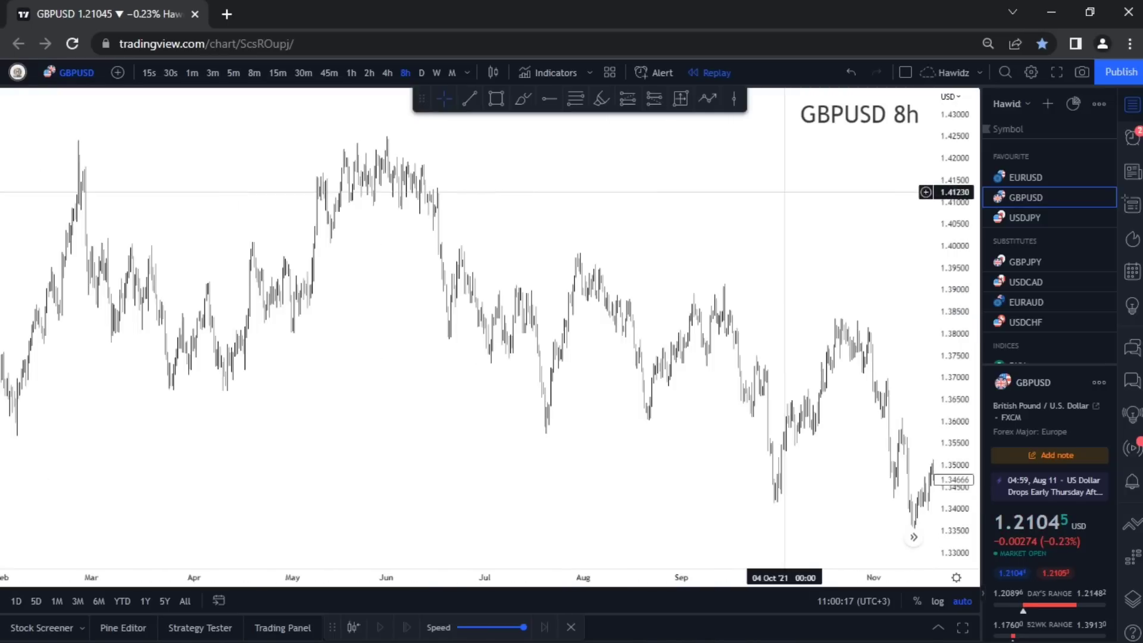
drag(790, 187, 688, 143)
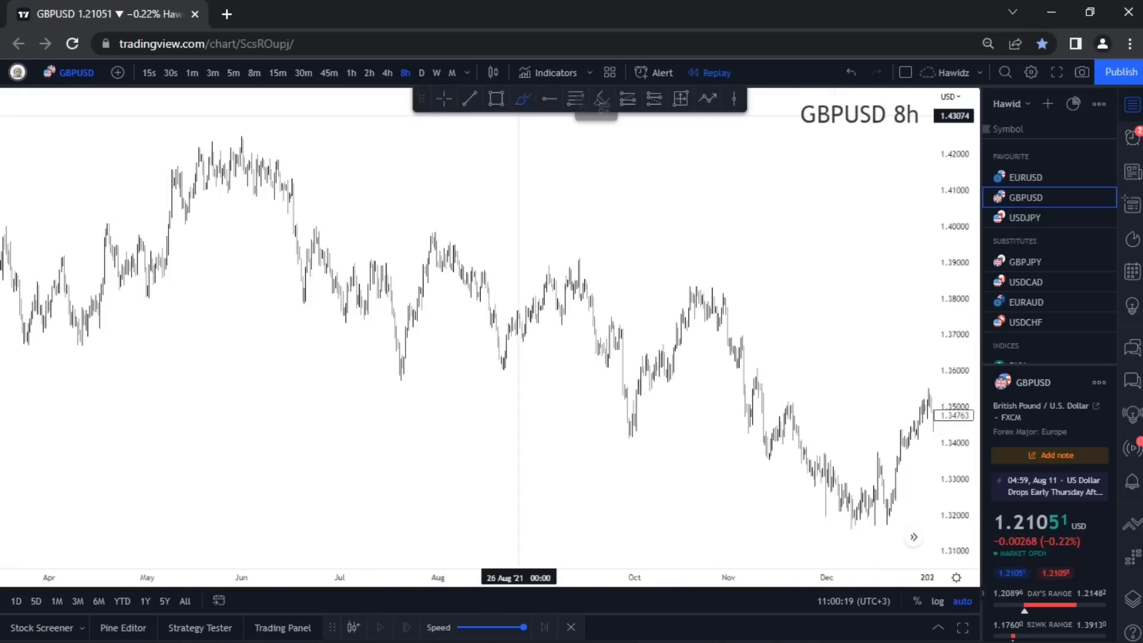
Brush over the June to October 2021 swings and mark the May low, the late June supply levels and the July low.
drag(257, 160, 390, 386)
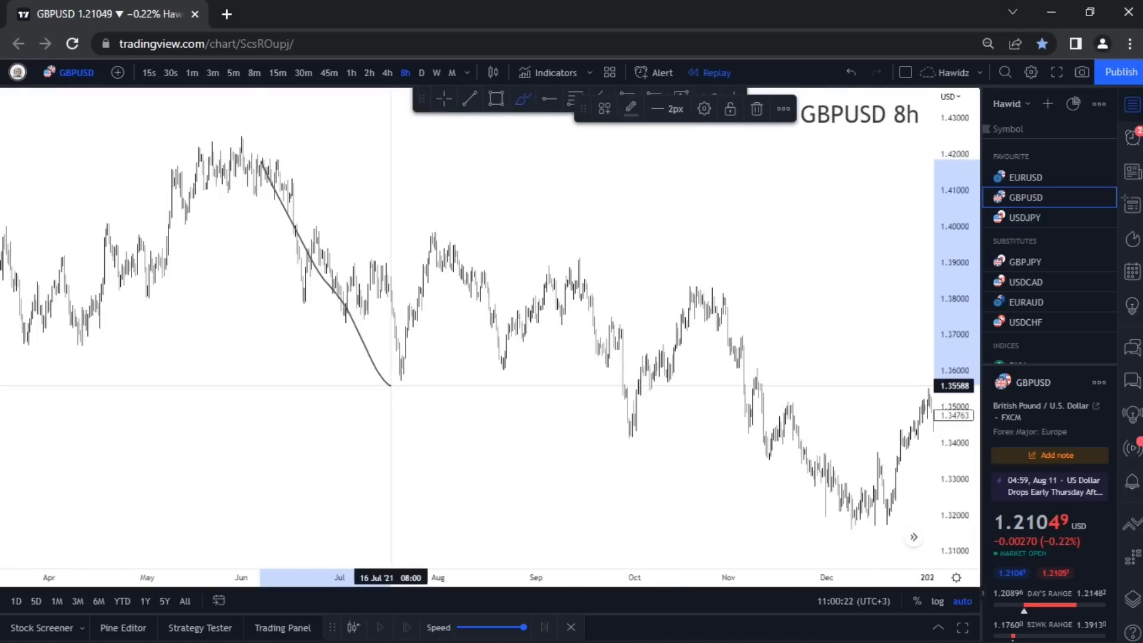
mouse_move(150, 293)
mouse_down()
mouse_move(358, 302)
mouse_move(444, 236)
mouse_up()
drag(281, 248, 440, 252)
mouse_move(274, 224)
mouse_down()
mouse_move(478, 234)
mouse_move(607, 469)
mouse_up()
mouse_move(381, 380)
mouse_down()
mouse_move(560, 380)
mouse_move(555, 413)
mouse_move(723, 294)
mouse_up()
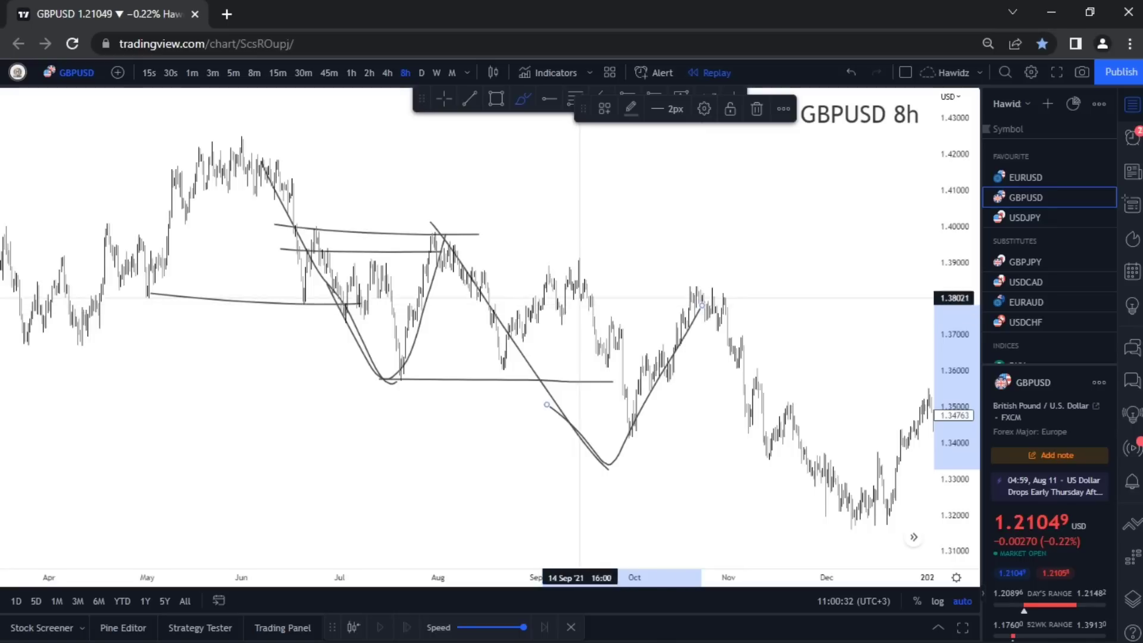
Brush over the late October to December 2021 decline, marking the September supply levels and the level under the late September low.
drag(582, 296, 741, 295)
drag(566, 264, 807, 268)
drag(708, 272, 863, 527)
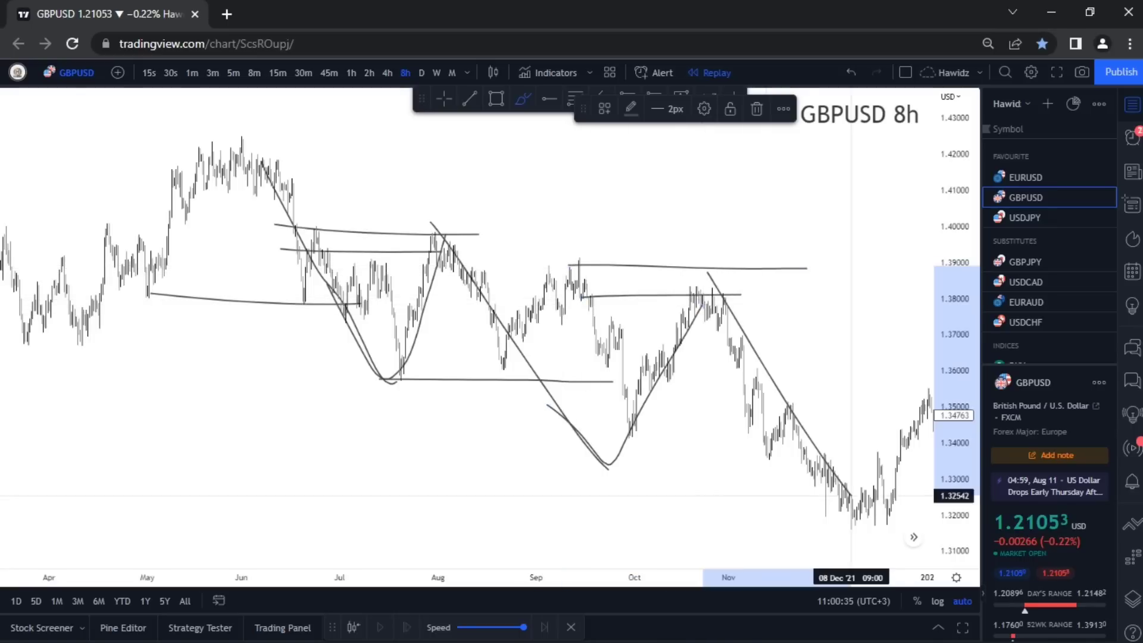
drag(611, 446, 847, 457)
scroll(515, 349, up, 7)
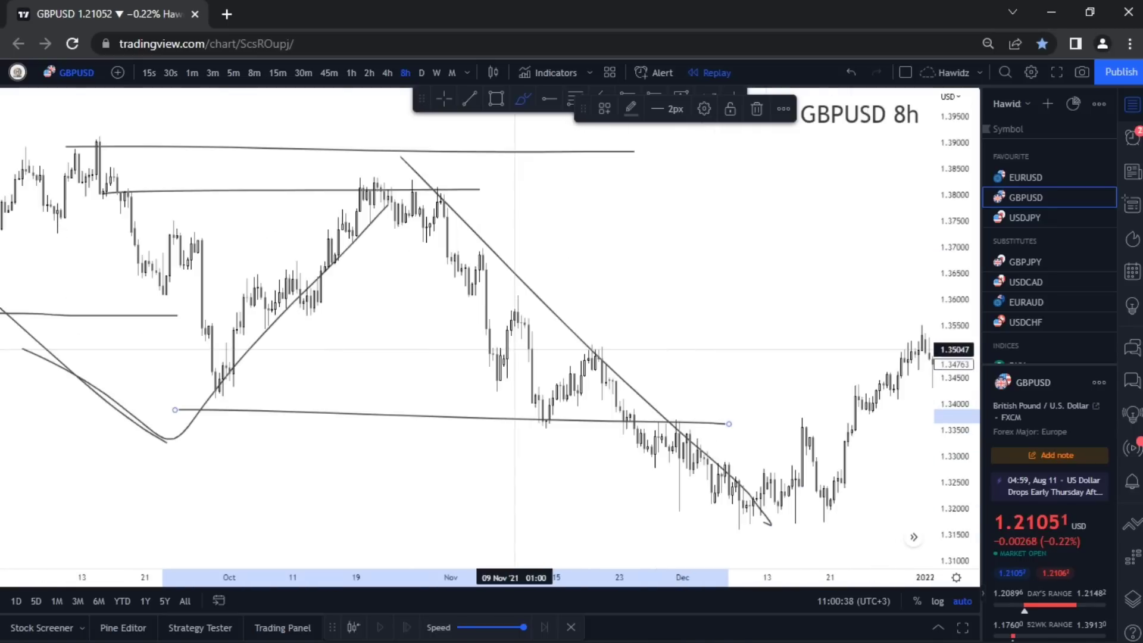
key(Escape)
mouse_move(355, 322)
mouse_down()
mouse_move(762, 339)
mouse_move(690, 369)
mouse_move(660, 325)
mouse_up()
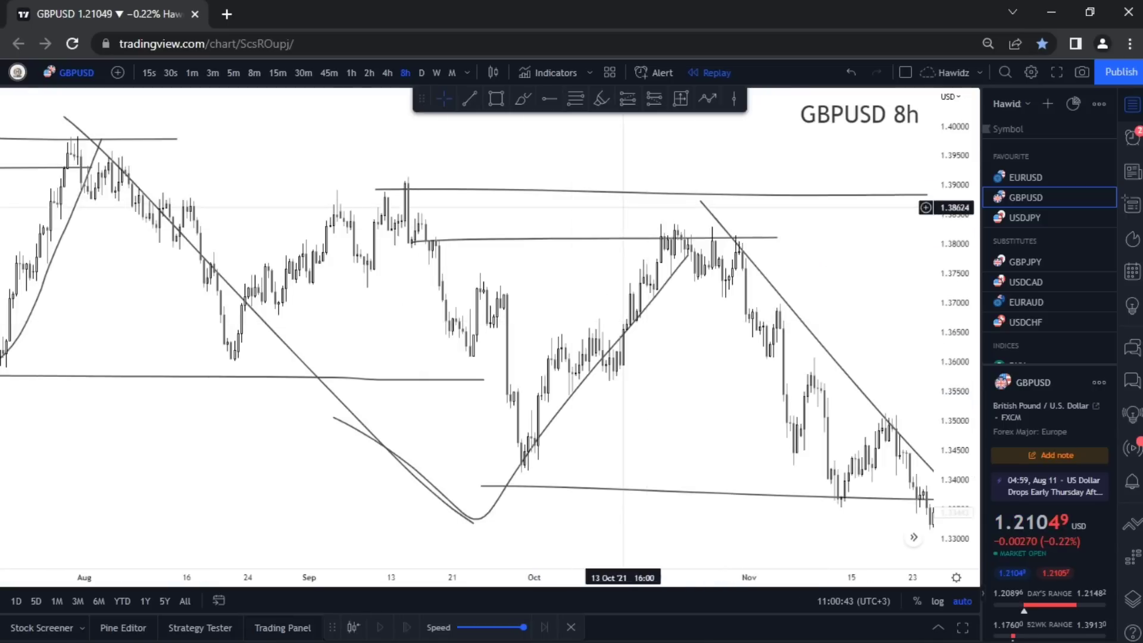
Undo all the brush strokes and hand-drawn levels on the 2021 swings of the GBPUSD 8h chart.
scroll(725, 259, right, 5)
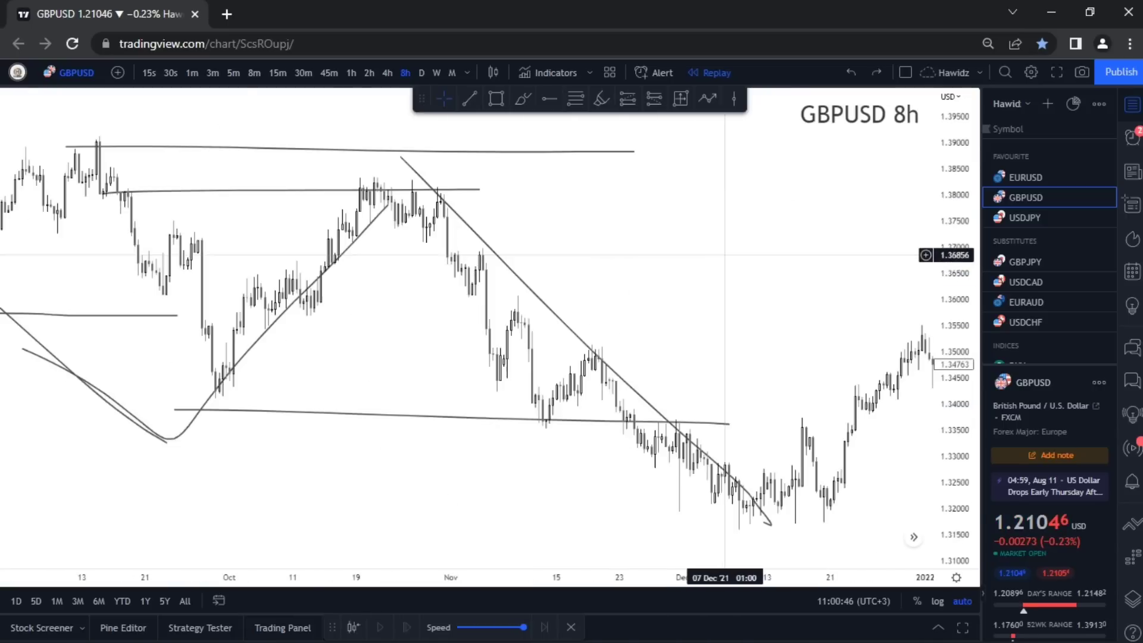
key(ctrl+z)
key(ctrl+z)
key(ctrl+z)
key(ctrl+z)
scroll(795, 225, down, 5)
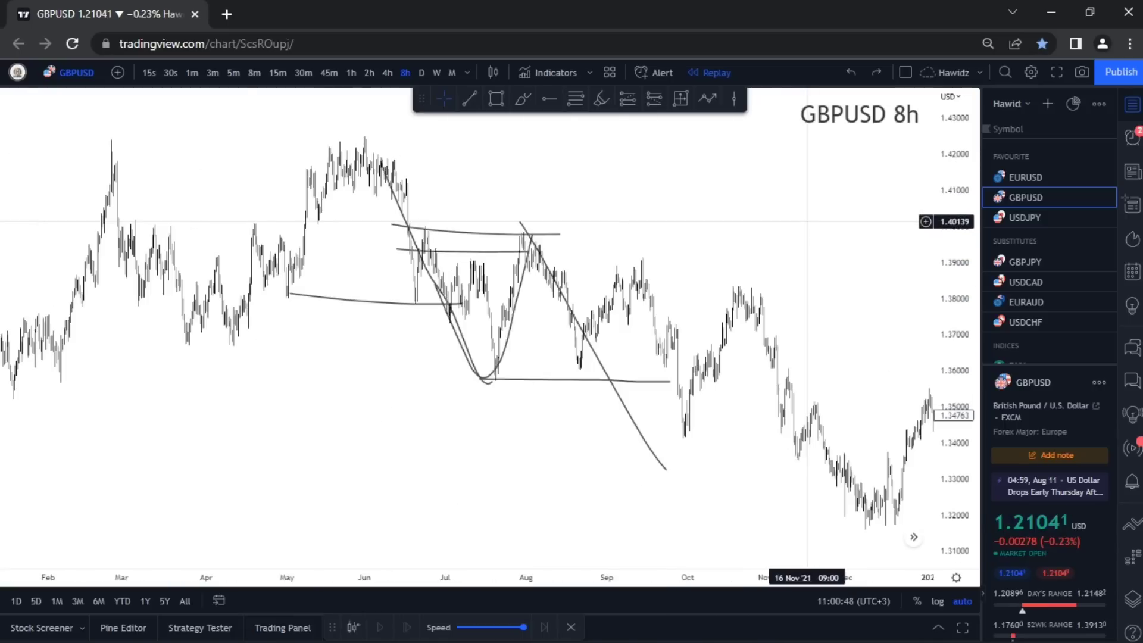
key(ctrl+z)
key(ctrl+z)
key(ctrl+z)
key(ctrl+z)
key(ctrl+z)
key(ctrl+z)
key(ctrl+z)
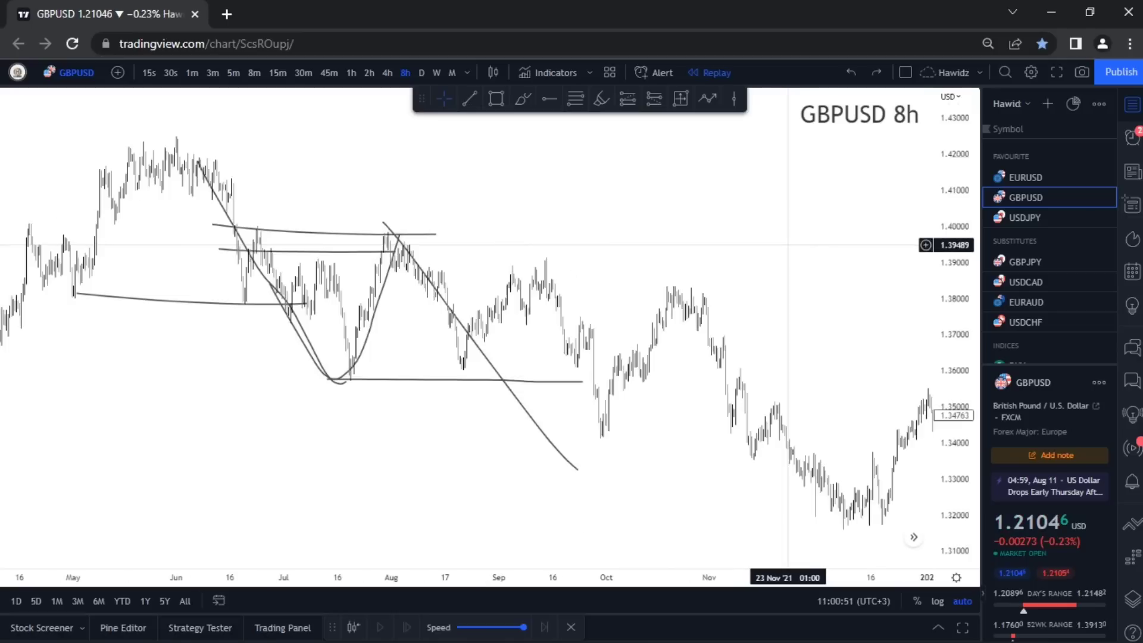
scroll(789, 242, up, 3)
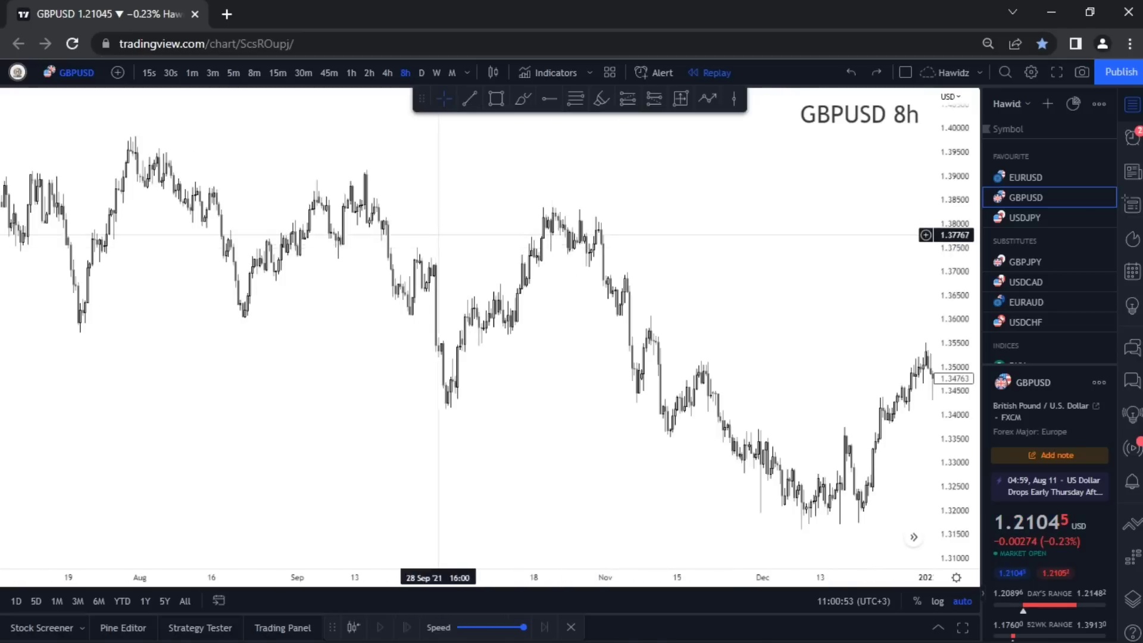
scroll(747, 212, up, 2)
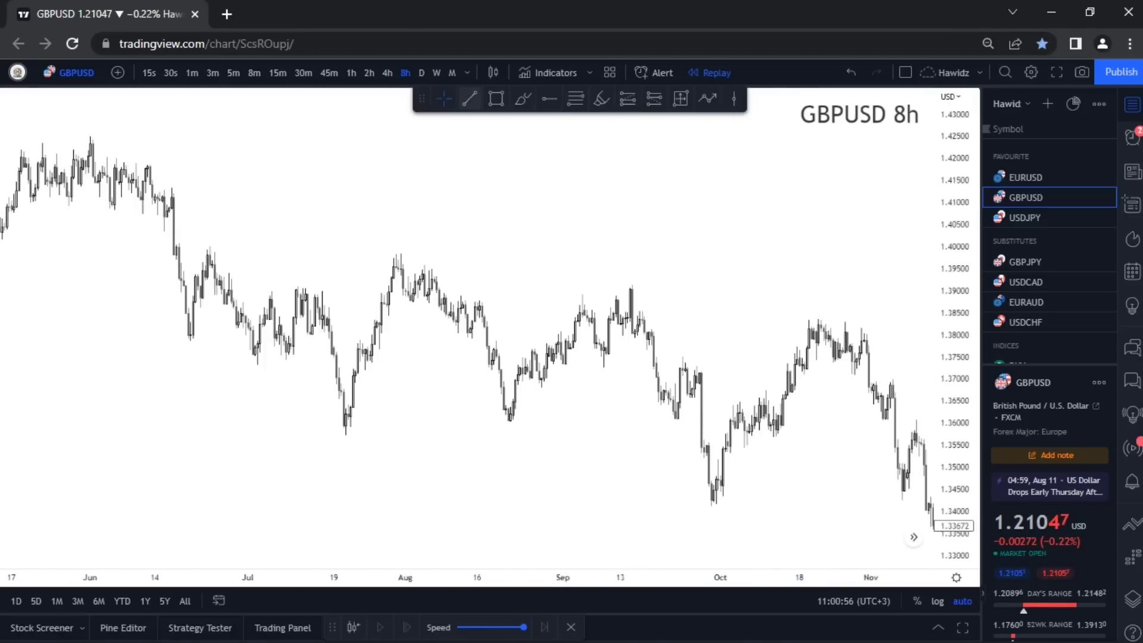
click(469, 98)
click(339, 442)
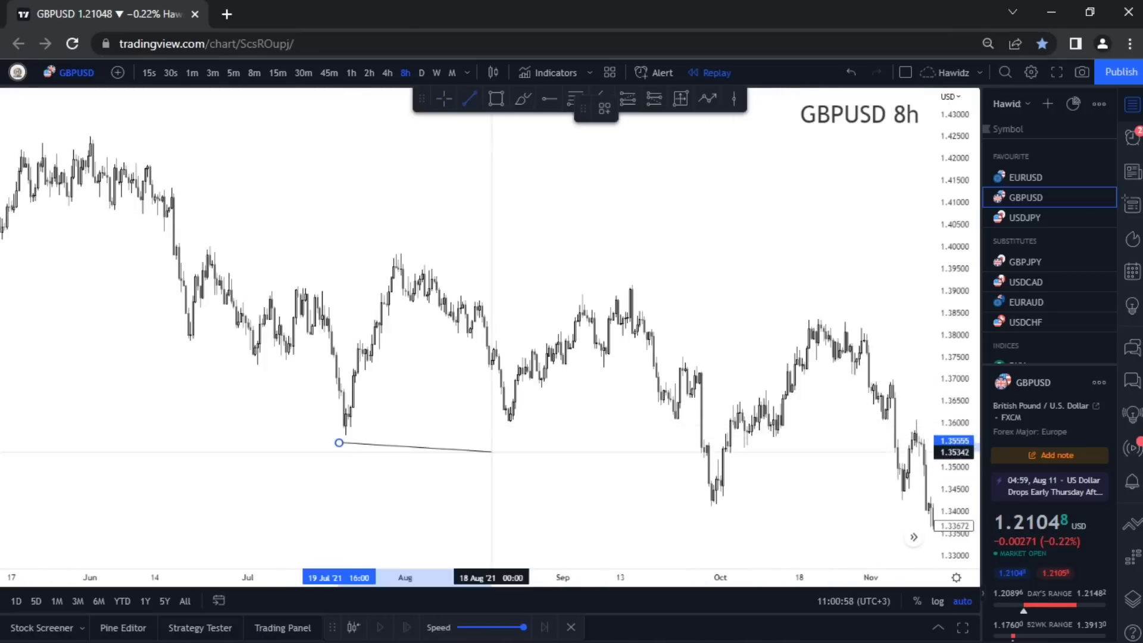
click(454, 449)
key(ctrl+z)
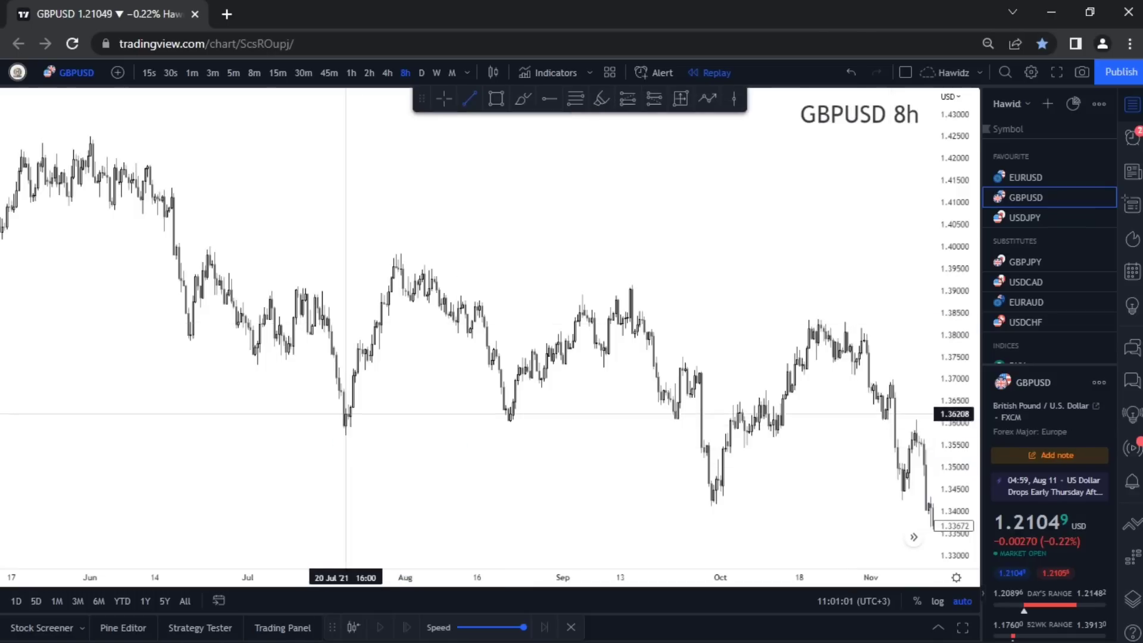
Draw a trend line from the 20 July 2021 low at about 1.3577 to the 28 September 2021 break and apply the BOS label template.
drag(345, 434, 699, 433)
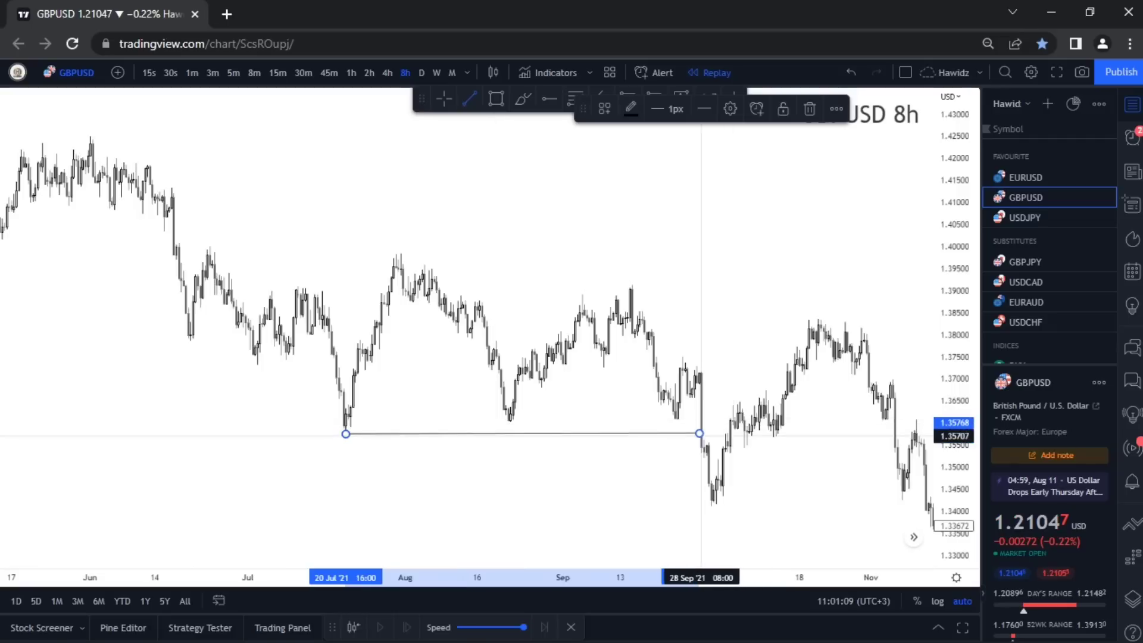
right_click(700, 432)
mouse_move(704, 429)
click(895, 485)
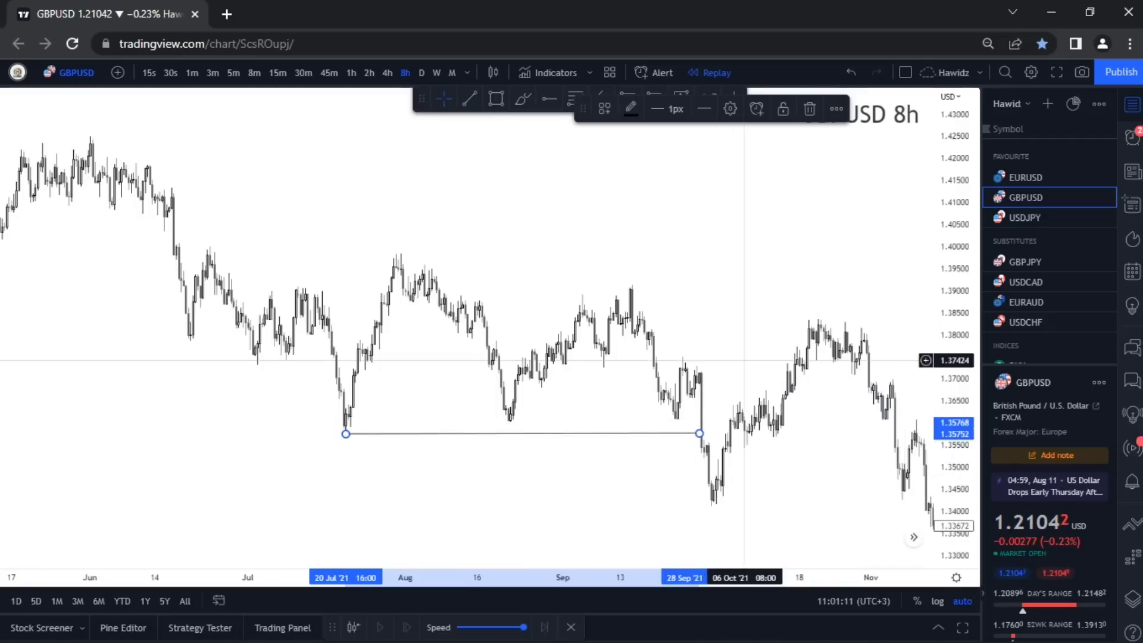
Mark the late July 2021 swing high and the late September 2021 swing low with dots.
scroll(416, 212, up, 2)
click(523, 99)
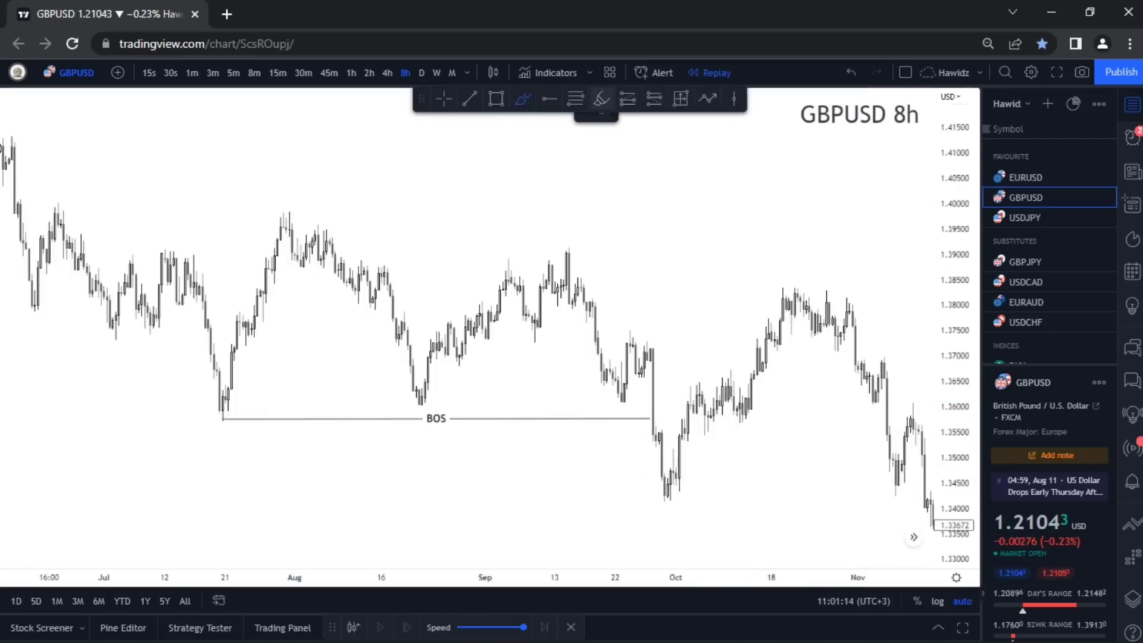
click(284, 212)
click(661, 499)
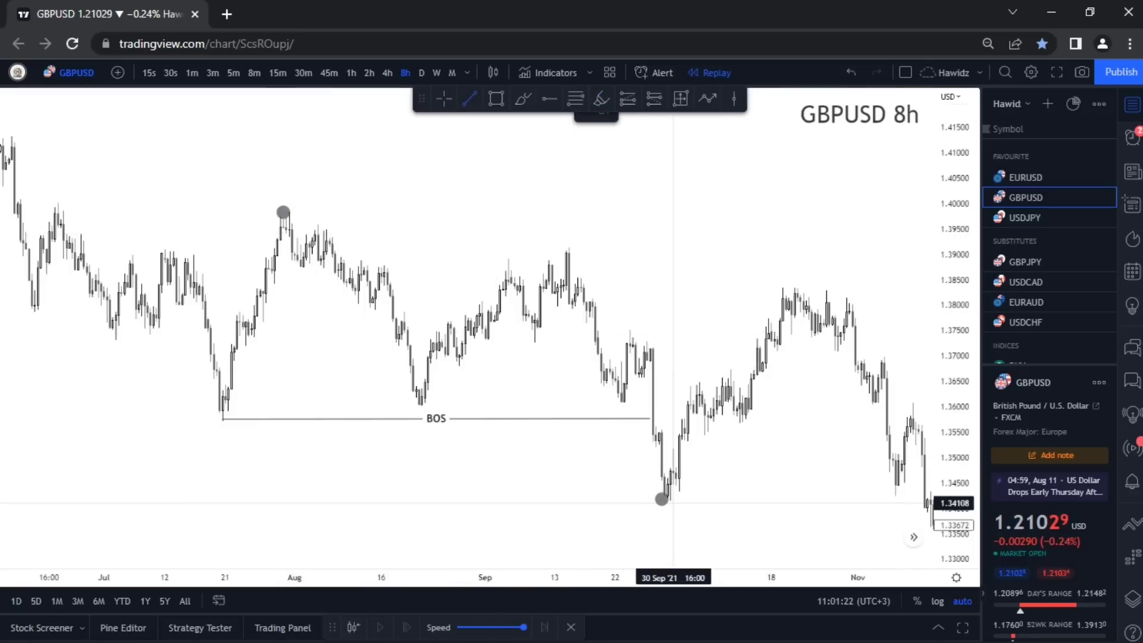
Draw a trend line from the 29 September 2021 low at about 1.3416 to 10 November 2021 and apply the NLR label template.
drag(673, 503, 922, 501)
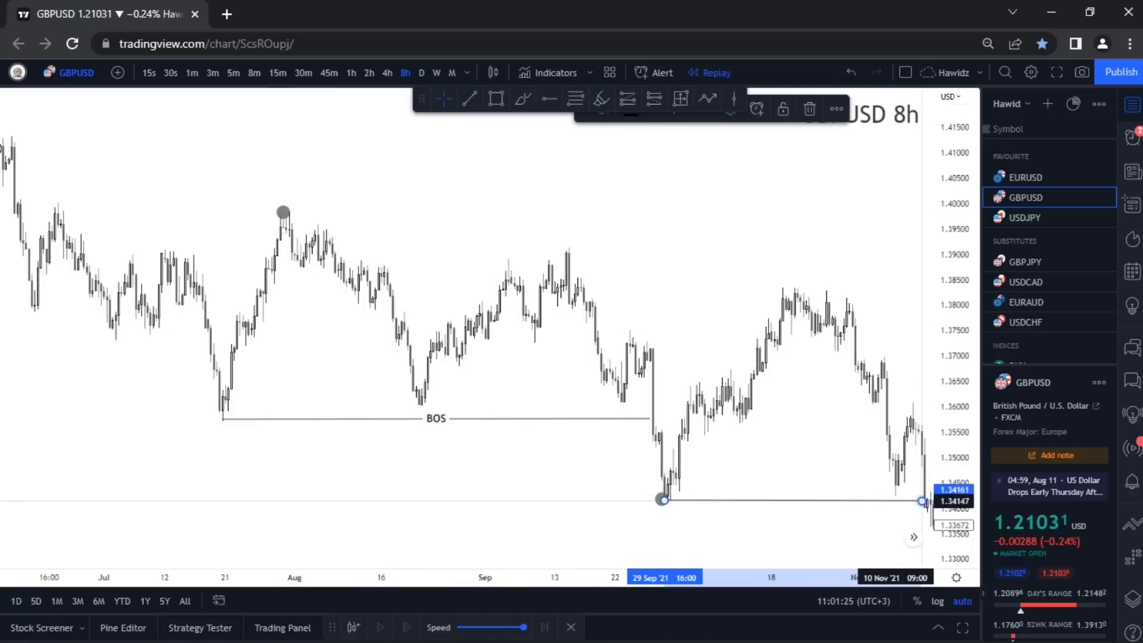
right_click(922, 501)
mouse_move(969, 428)
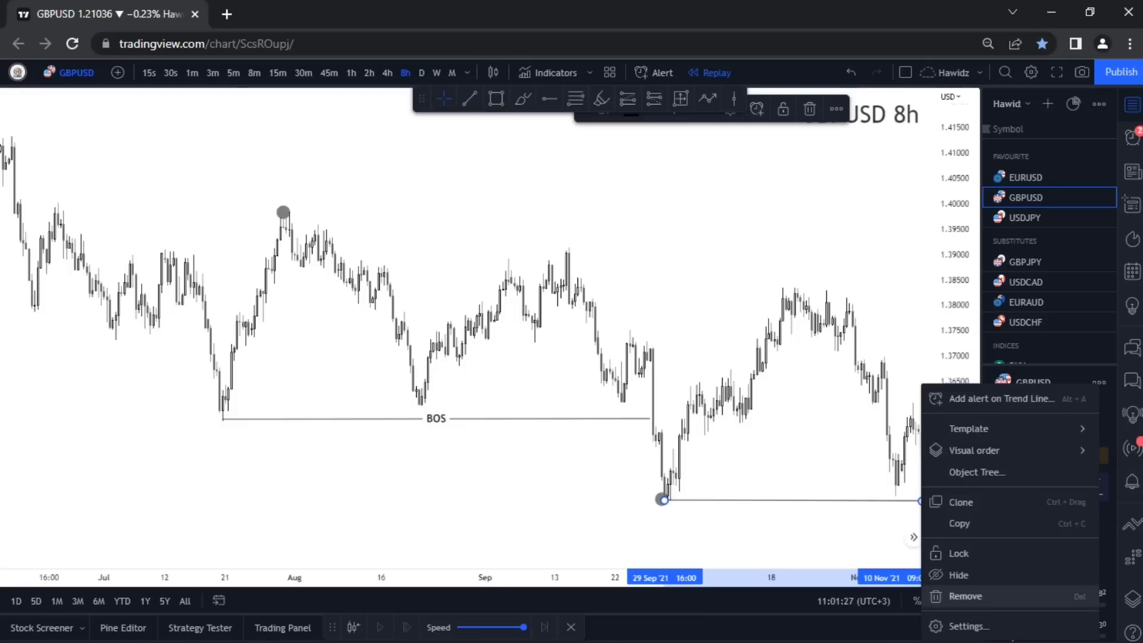
click(860, 527)
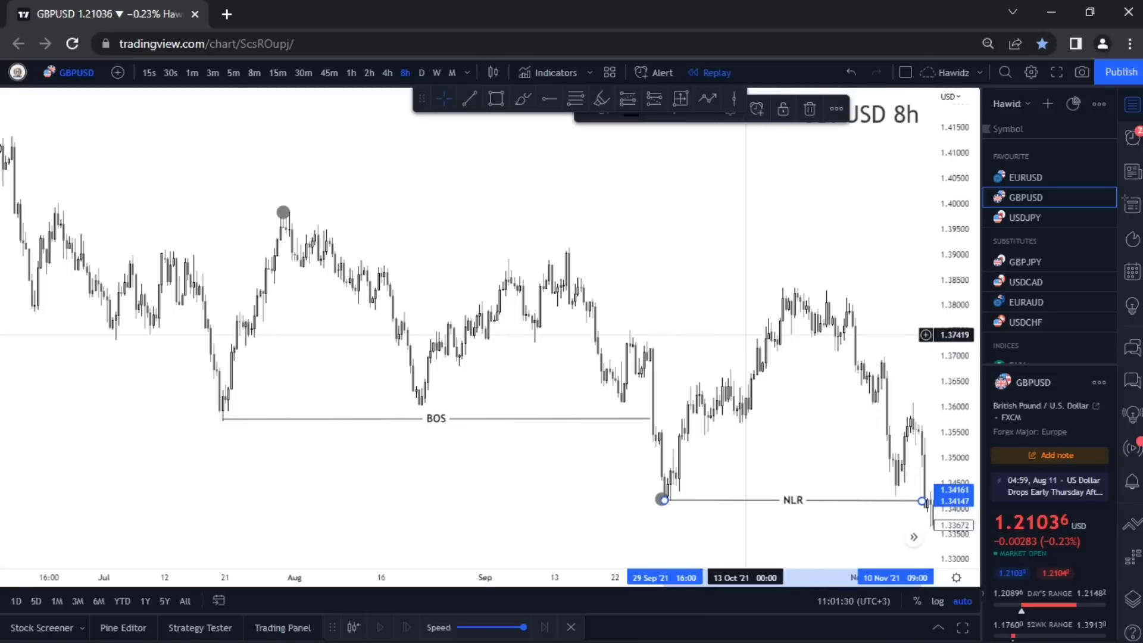
Draw a supply zone rectangle from the 14 September 2021 high to early November 2021, with its lower edge at about 1.3834.
scroll(699, 166, down, 3)
click(496, 98)
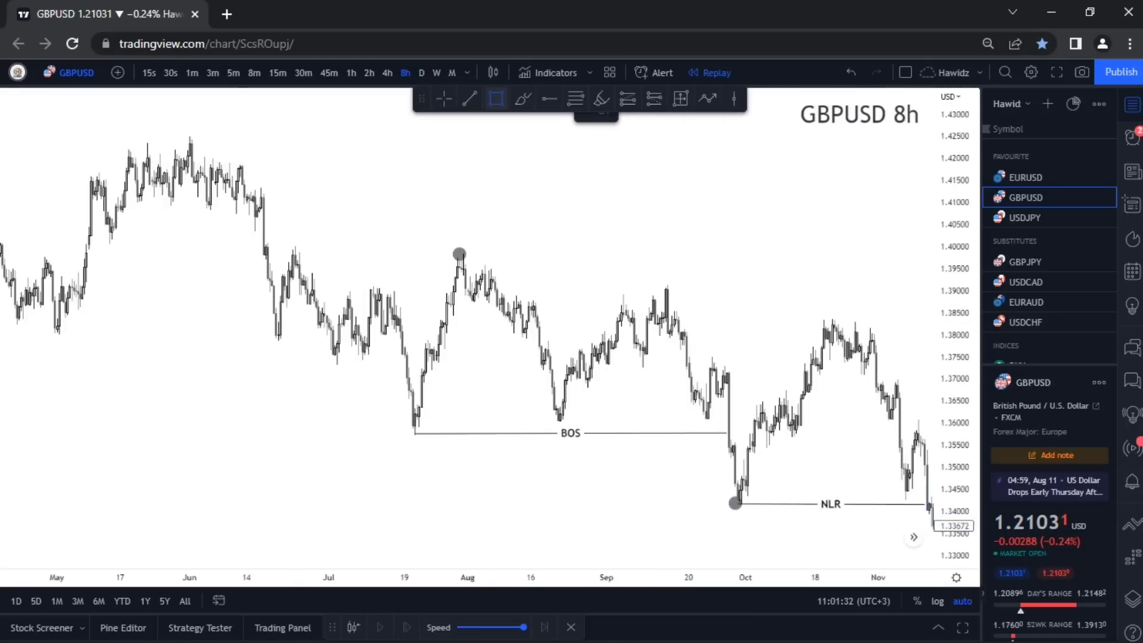
click(664, 320)
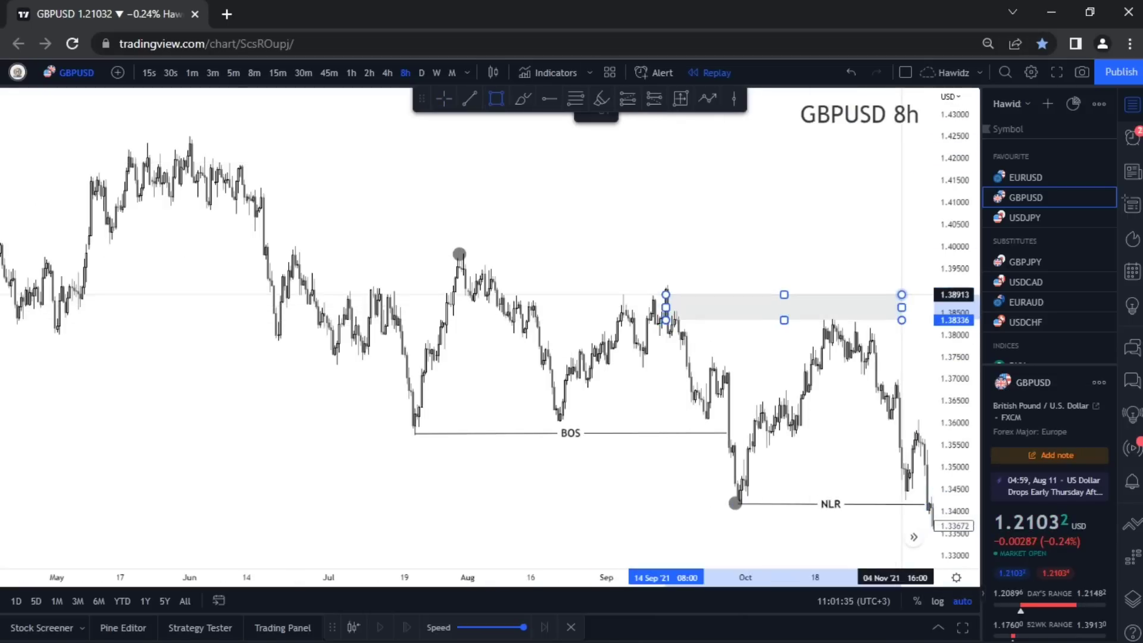
click(905, 286)
click(769, 298)
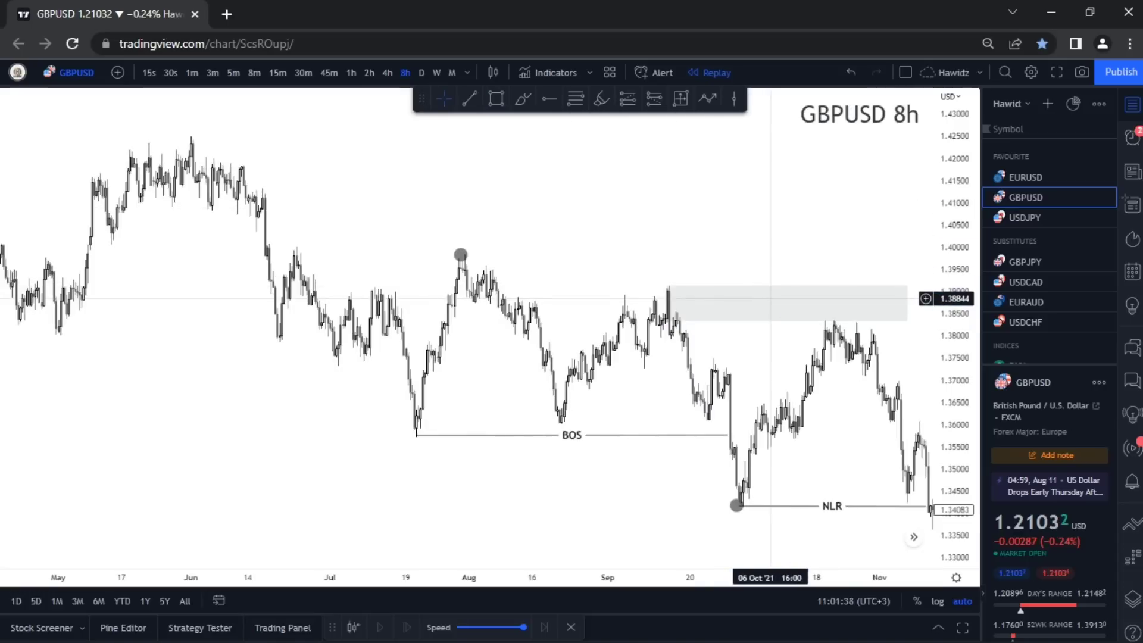
Start bar replay from 19 October 2021, where price reaches the supply zone, and set the timeframe to 15 minutes.
drag(722, 355, 709, 359)
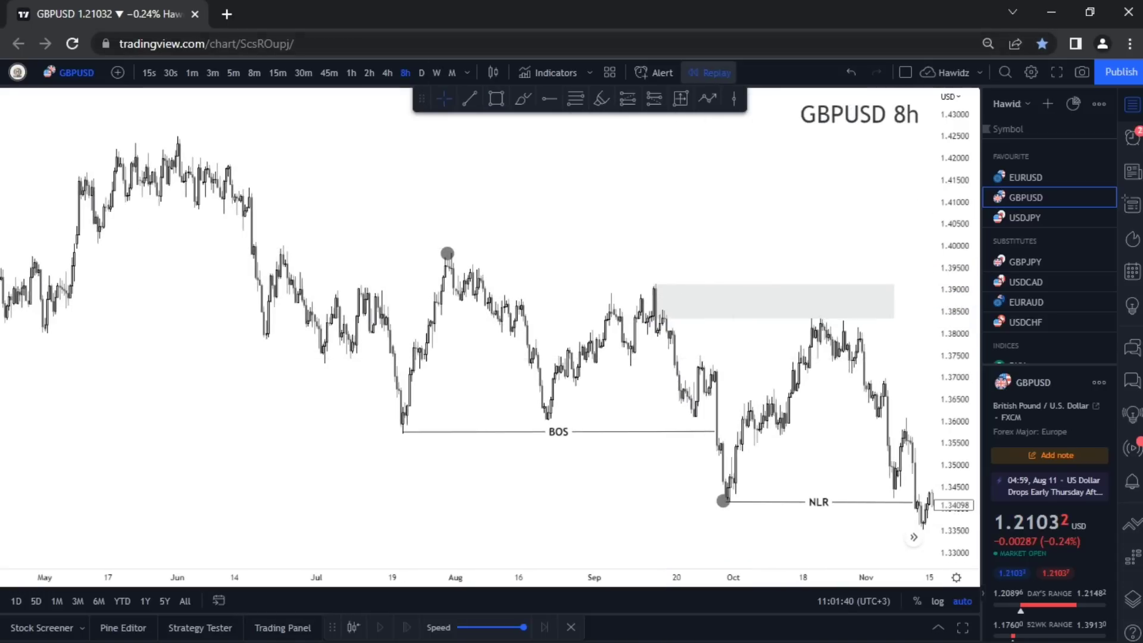
click(710, 73)
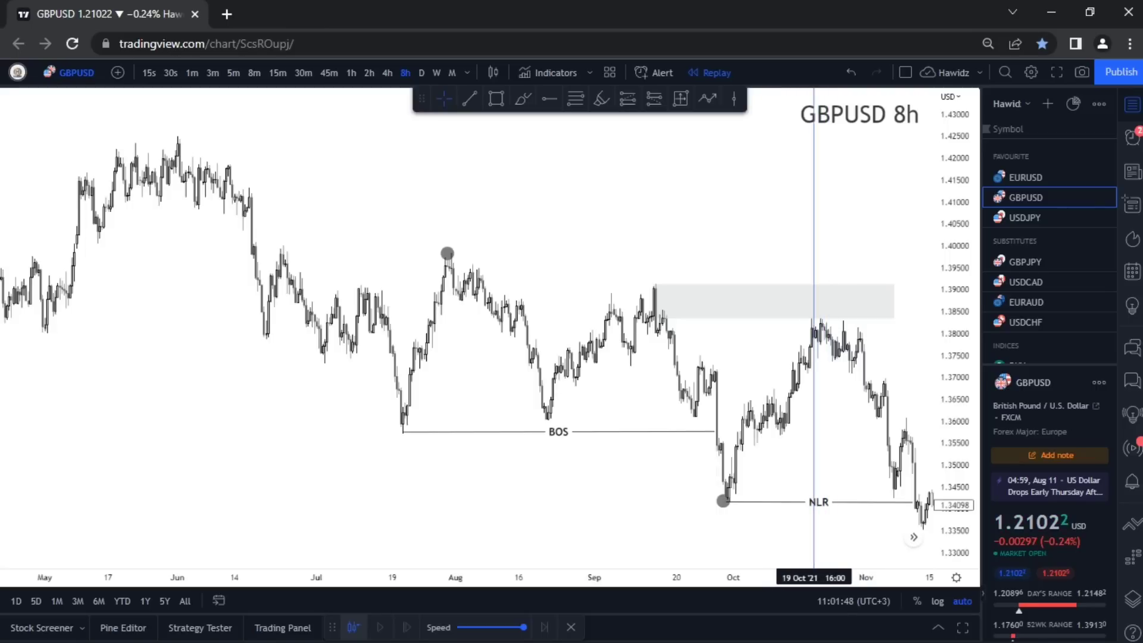
click(813, 178)
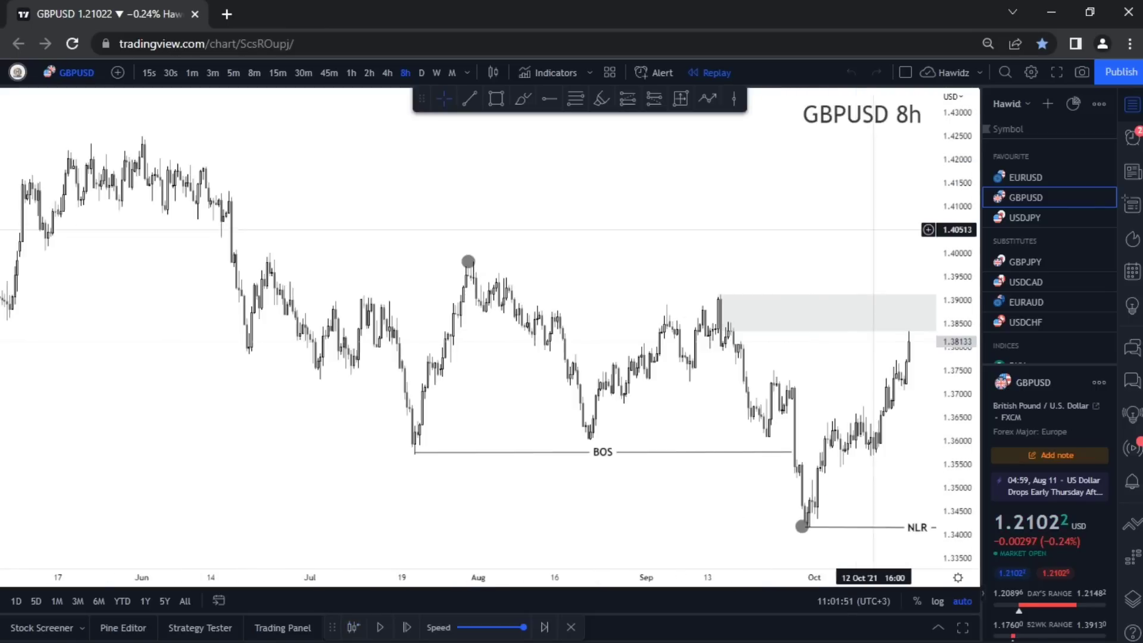
right_click(852, 221)
click(881, 238)
drag(775, 273, 667, 286)
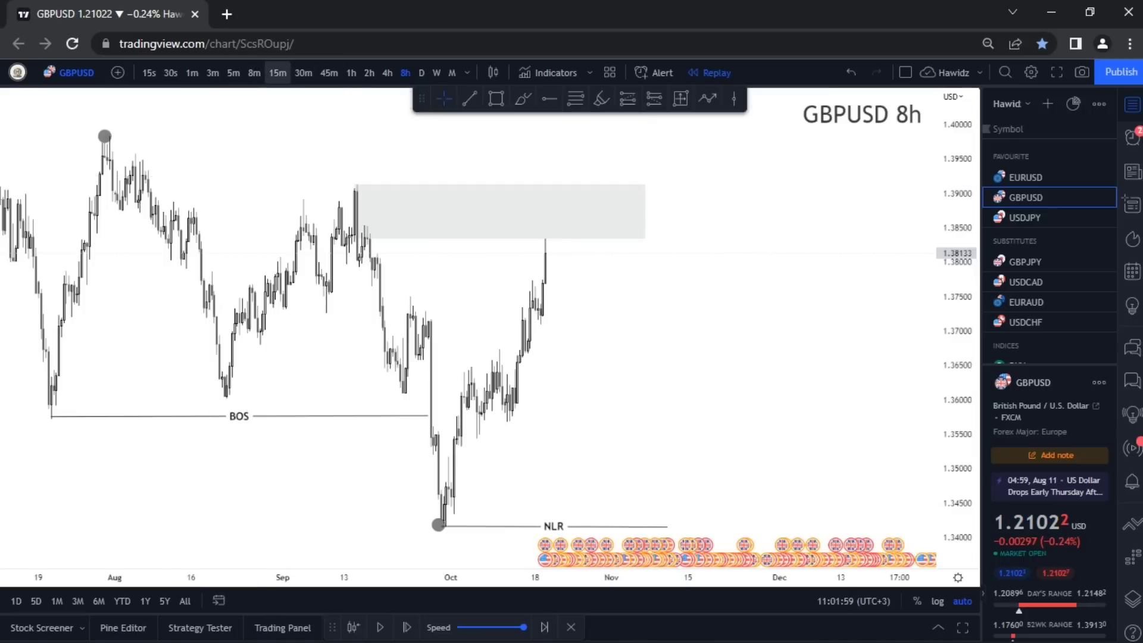
click(277, 72)
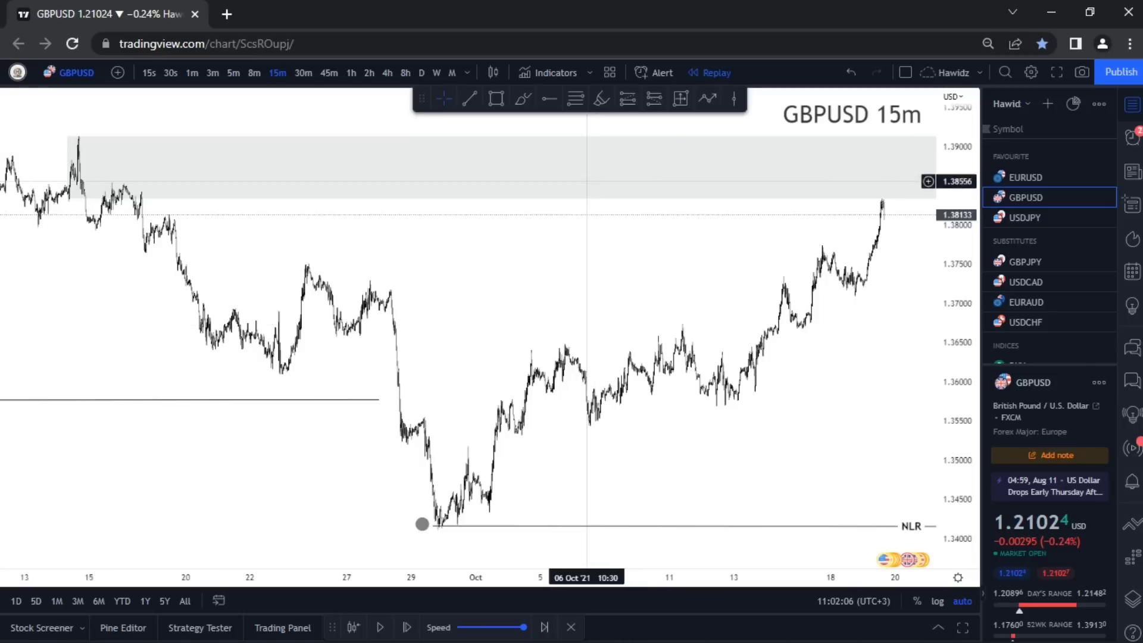
Examine the 15m price structure from the late September 2021 low up to the supply zone.
scroll(595, 238, up, 3)
scroll(623, 308, down, 4)
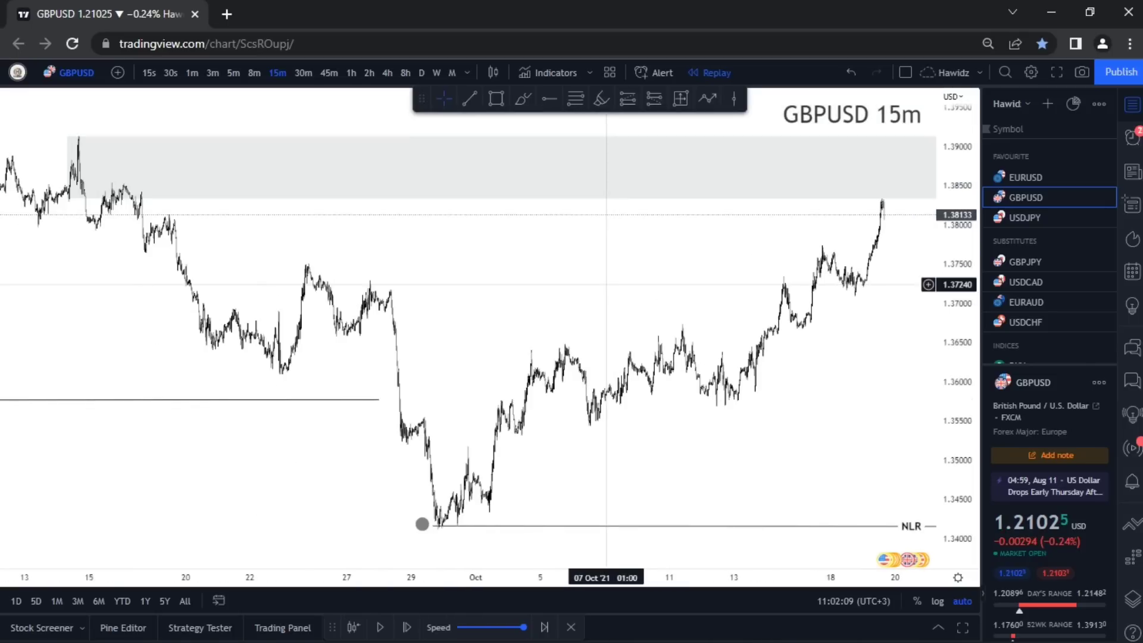
drag(622, 258, 545, 258)
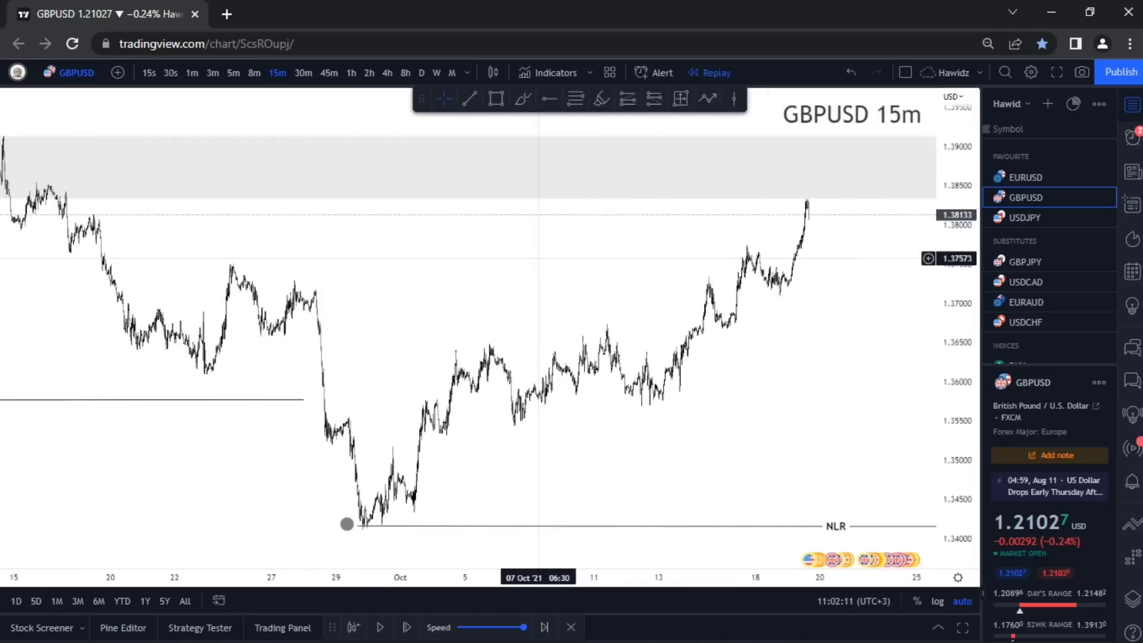
scroll(868, 387, up, 4)
scroll(865, 385, down, 4)
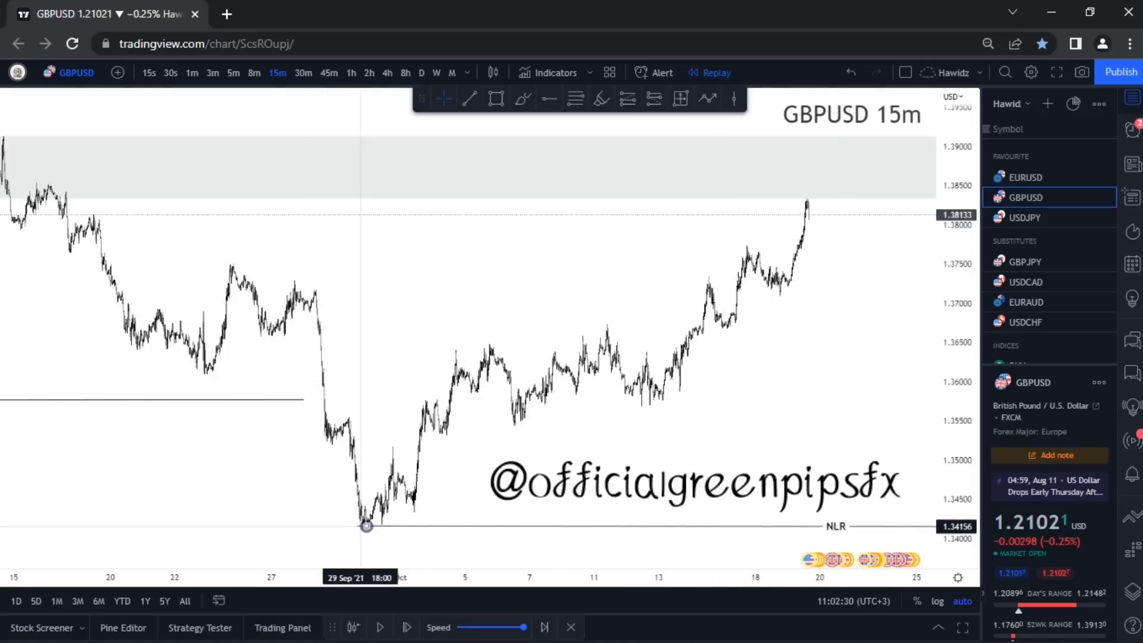
scroll(732, 465, up, 6)
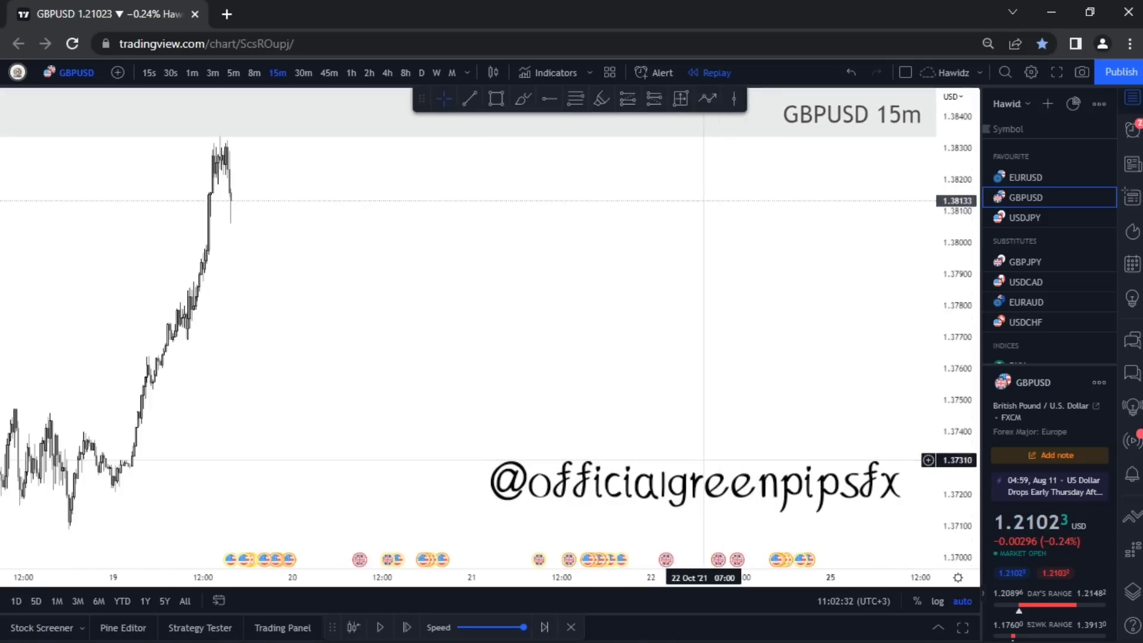
scroll(413, 380, up, 1)
drag(413, 380, 824, 358)
scroll(789, 416, down, 5)
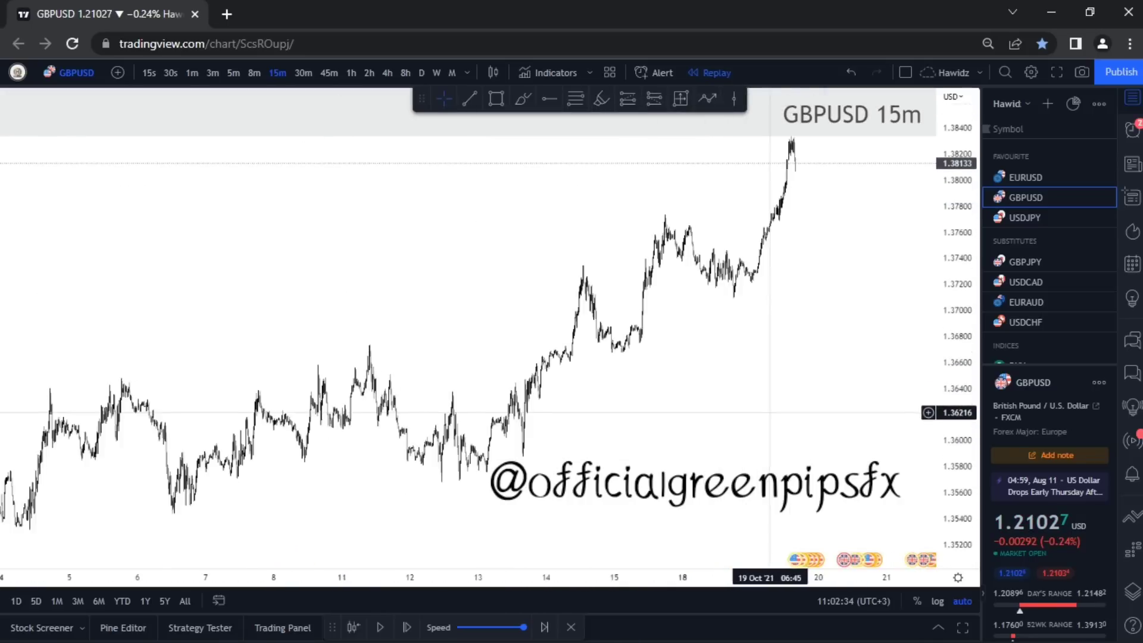
scroll(770, 413, up, 6)
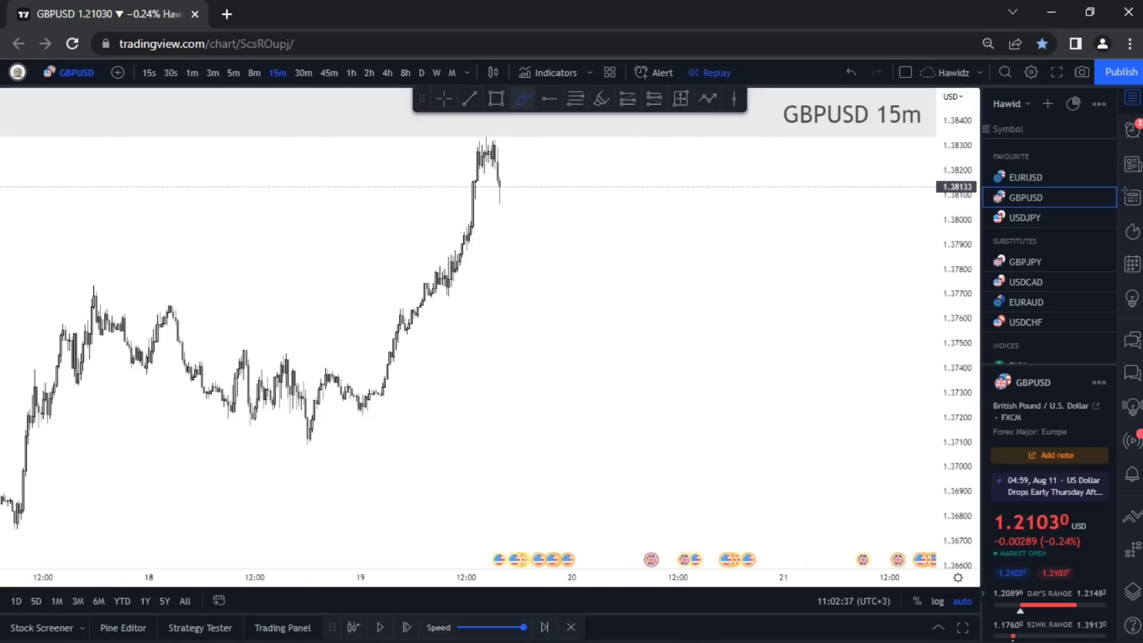
Brush a sample uptrend, structure break, supply levels, retest and sell-off in the empty space beside the 15m price.
drag(582, 286, 647, 212)
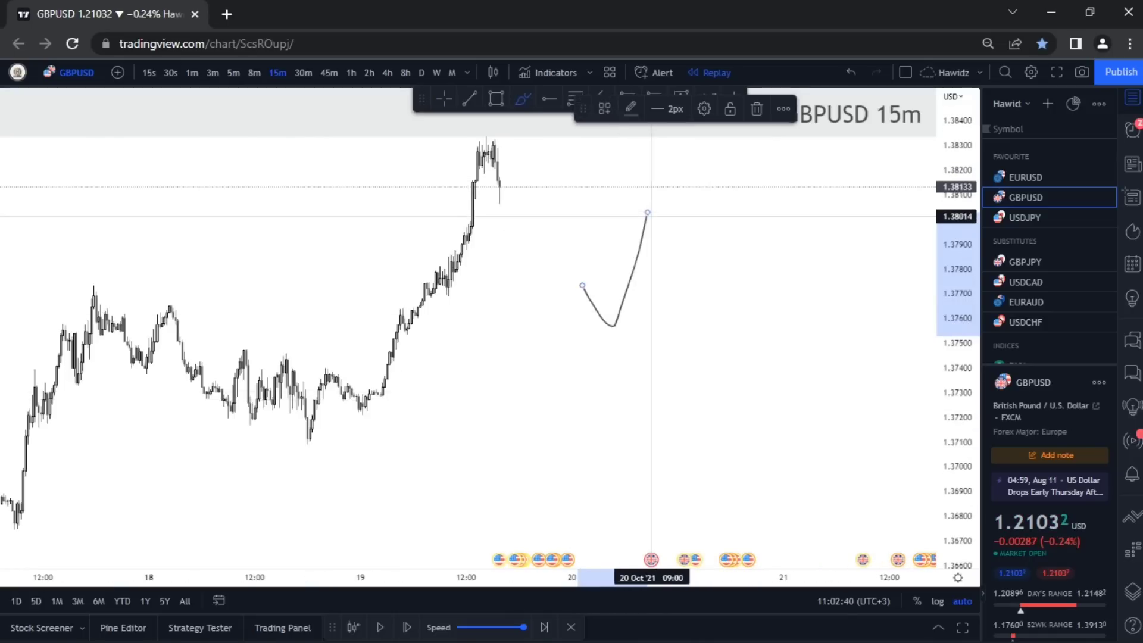
key(ctrl+z)
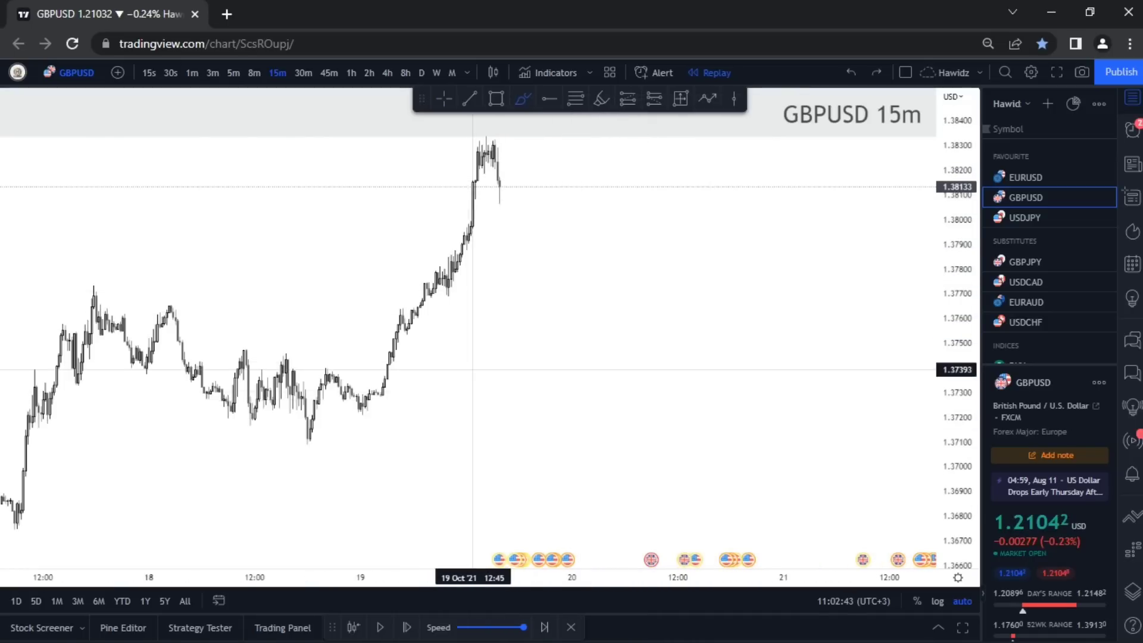
mouse_move(500, 319)
mouse_down()
mouse_move(528, 373)
mouse_move(572, 273)
mouse_move(693, 152)
mouse_up()
mouse_move(732, 251)
mouse_down()
mouse_move(774, 306)
mouse_move(786, 375)
mouse_up()
mouse_move(681, 259)
mouse_down()
mouse_move(744, 260)
mouse_move(837, 235)
mouse_up()
drag(757, 245, 886, 235)
drag(764, 212, 837, 216)
mouse_move(819, 217)
mouse_down()
mouse_move(863, 386)
mouse_move(936, 517)
mouse_up()
Undo all the strokes of the sketched market structure on the 15m chart.
key(ctrl+z)
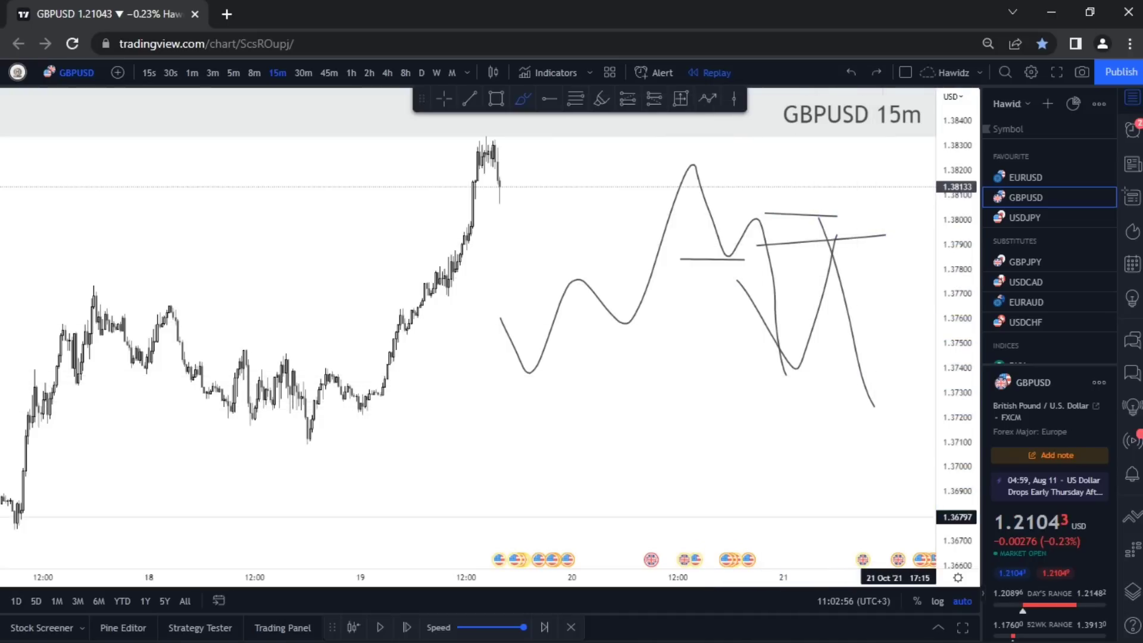
key(ctrl+z)
text(z)
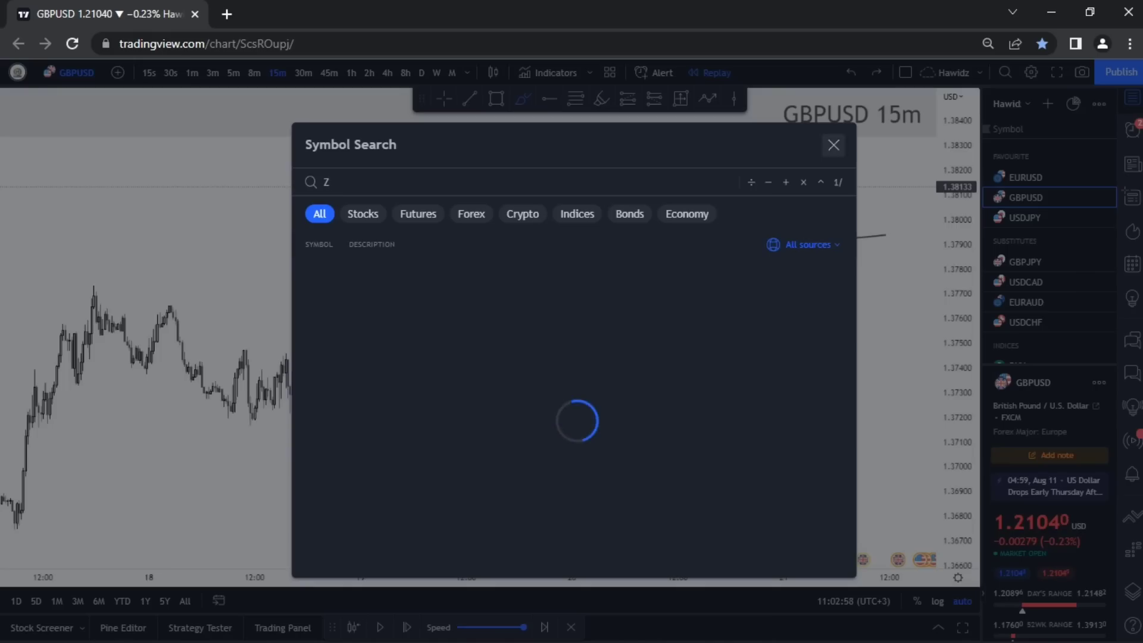
key(Escape)
key(ctrl+z)
key(ctrl+z)
key(ctrl+z)
key(ctrl+z)
key(ctrl+z)
Advance the 15m replay bar by bar from 19 October to the evening of 20 October 2021.
scroll(674, 364, down, 6)
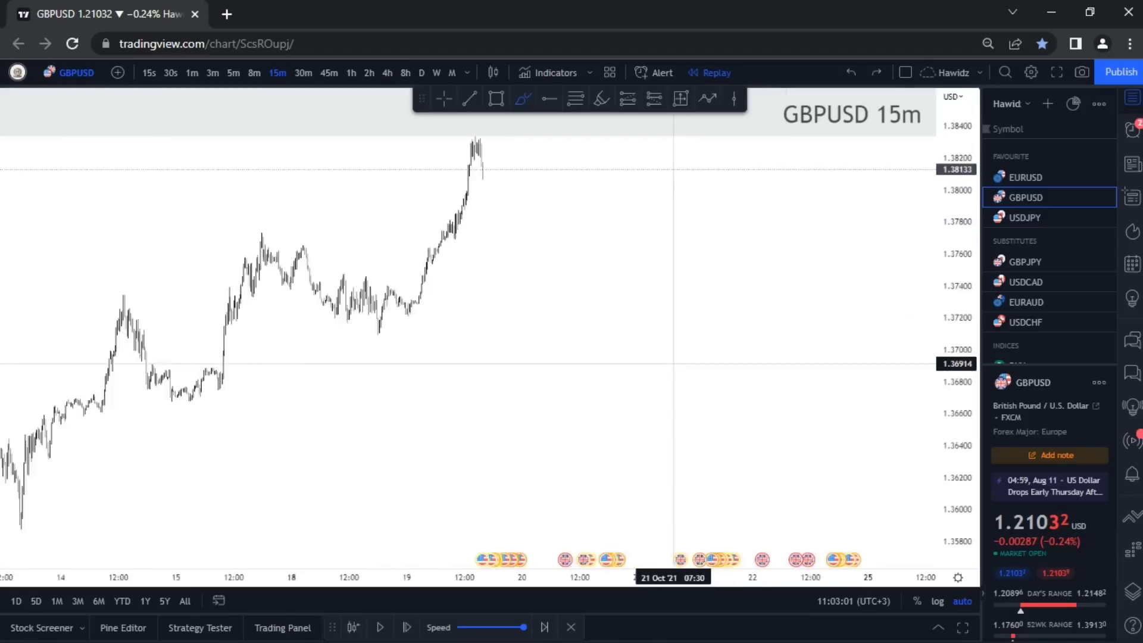
scroll(673, 357, down, 5)
scroll(673, 347, up, 9)
key(Escape)
drag(332, 287, 713, 389)
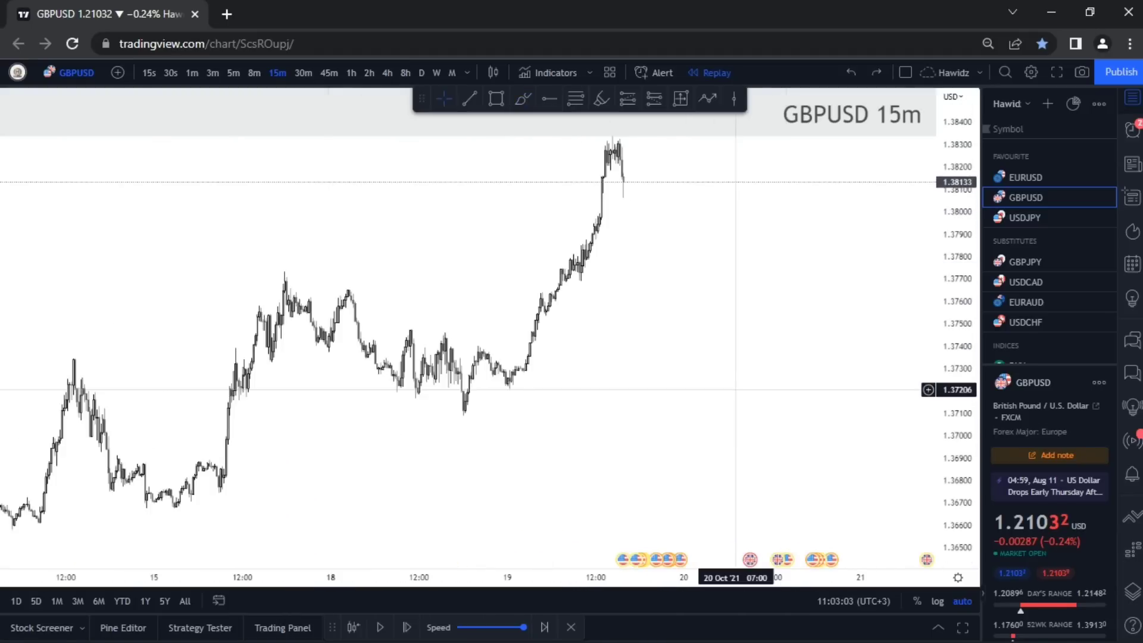
scroll(735, 389, up, 5)
drag(536, 381, 688, 390)
key(shift+Right)
key(shift+Right)
key(shift+Right)
key(shift+Right)
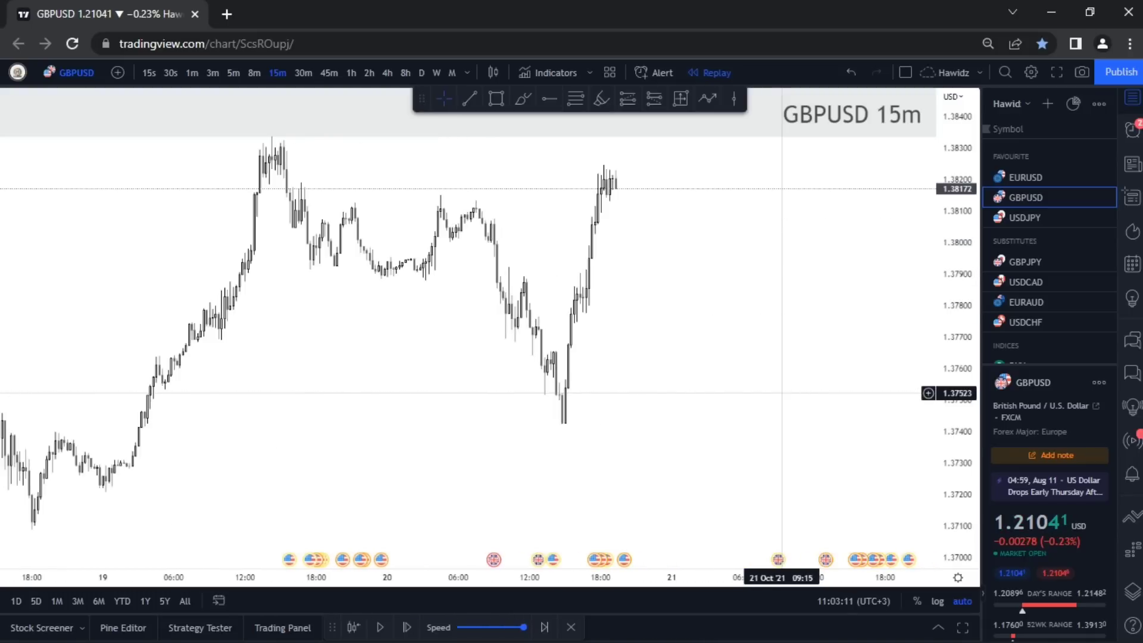
Brush lines under the broken 20 October low and across the supply levels from the 19 October high on the 15m chart.
scroll(523, 276, down, 6)
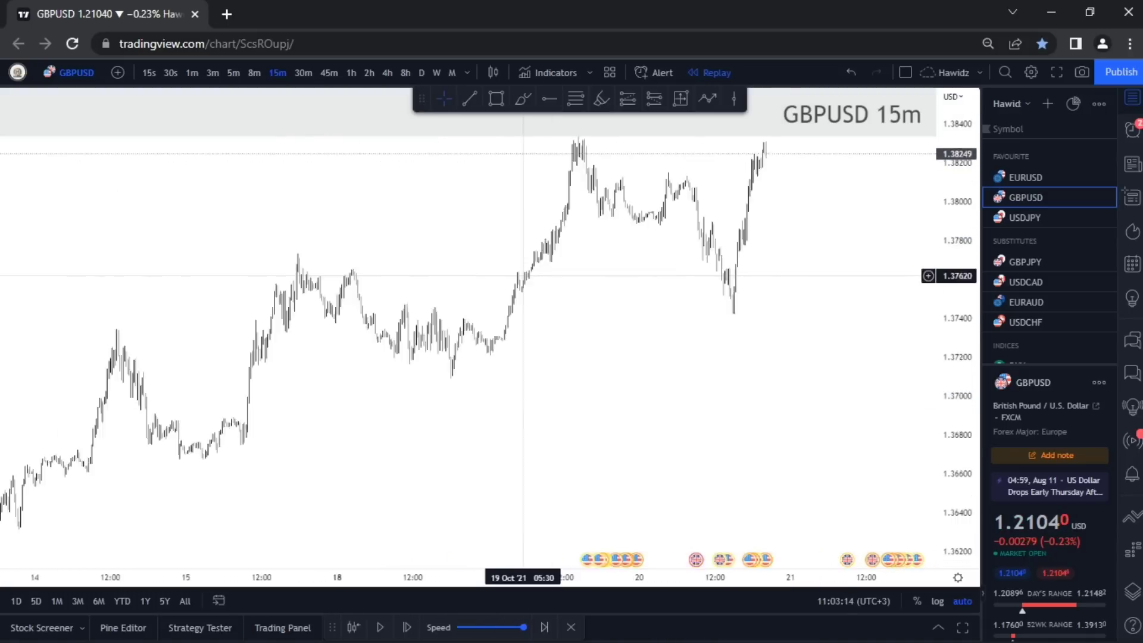
scroll(523, 276, up, 6)
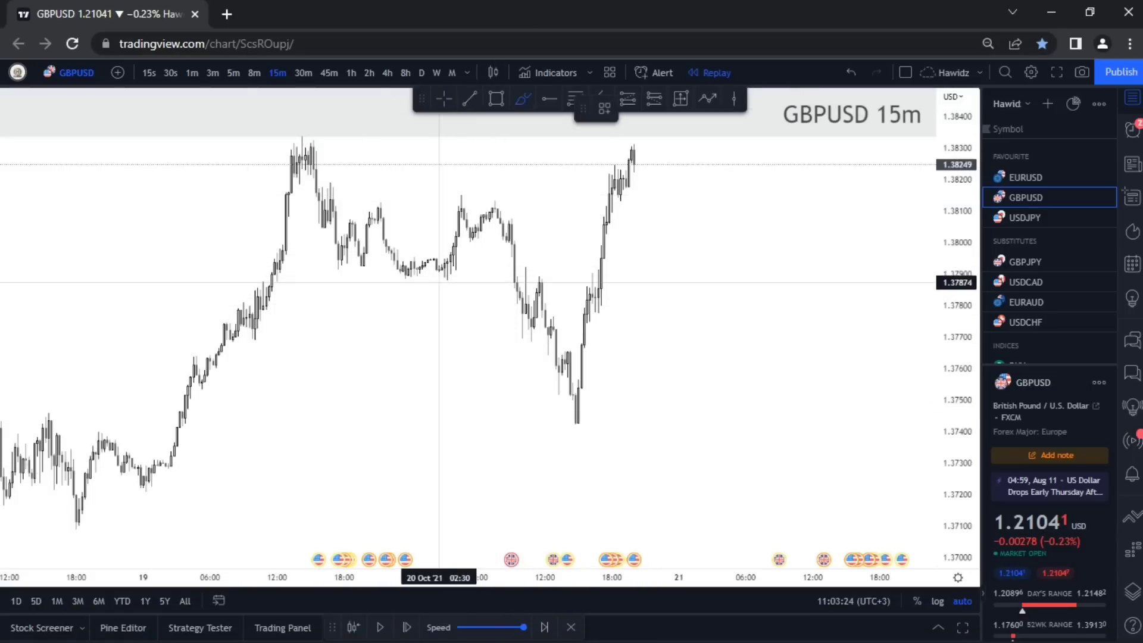
drag(438, 282, 508, 288)
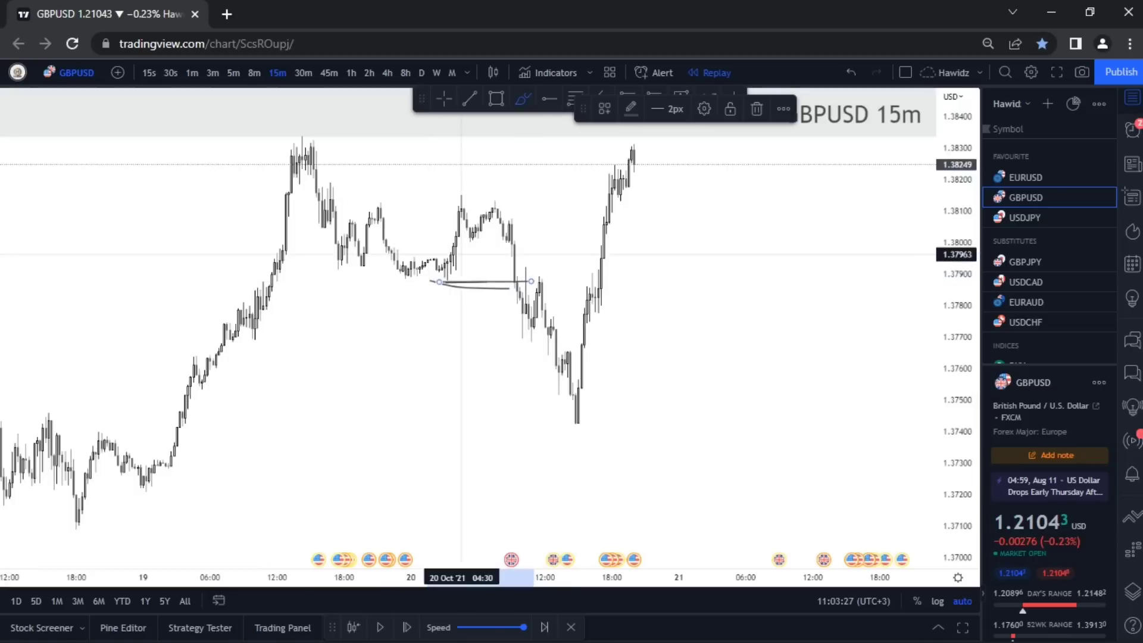
drag(308, 172, 646, 187)
mouse_move(313, 146)
mouse_down()
mouse_move(575, 143)
mouse_move(527, 169)
mouse_move(758, 175)
mouse_up()
scroll(581, 162, down, 5)
drag(543, 153, 830, 165)
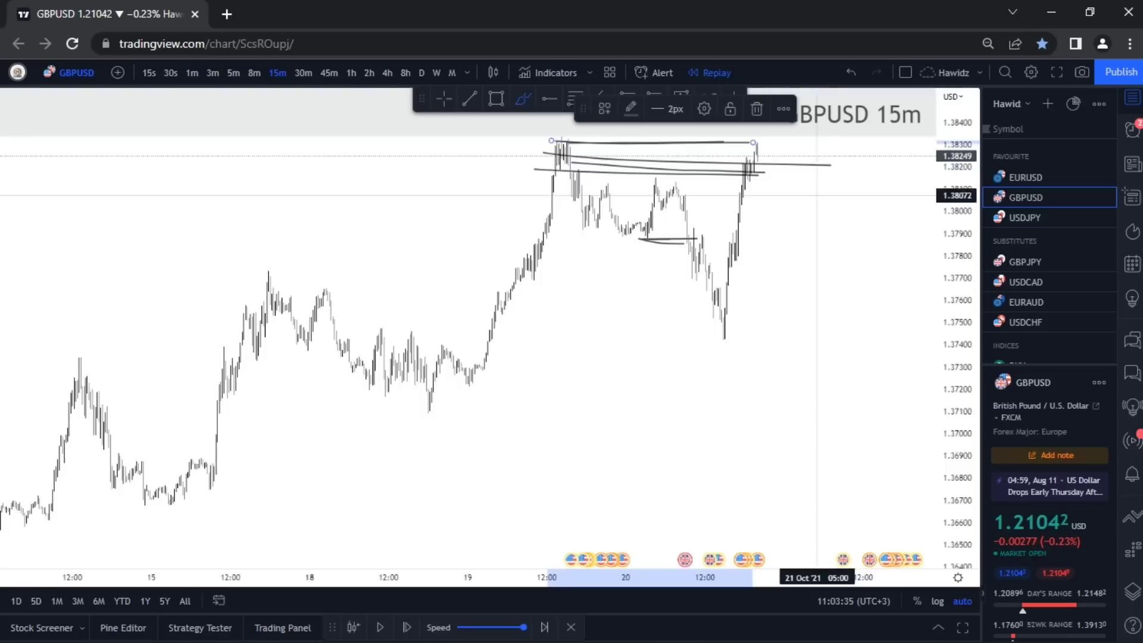
Place a short position at the retested supply with entry at 1.38207 and stop at 1.38350.
click(689, 195)
scroll(689, 195, up, 4)
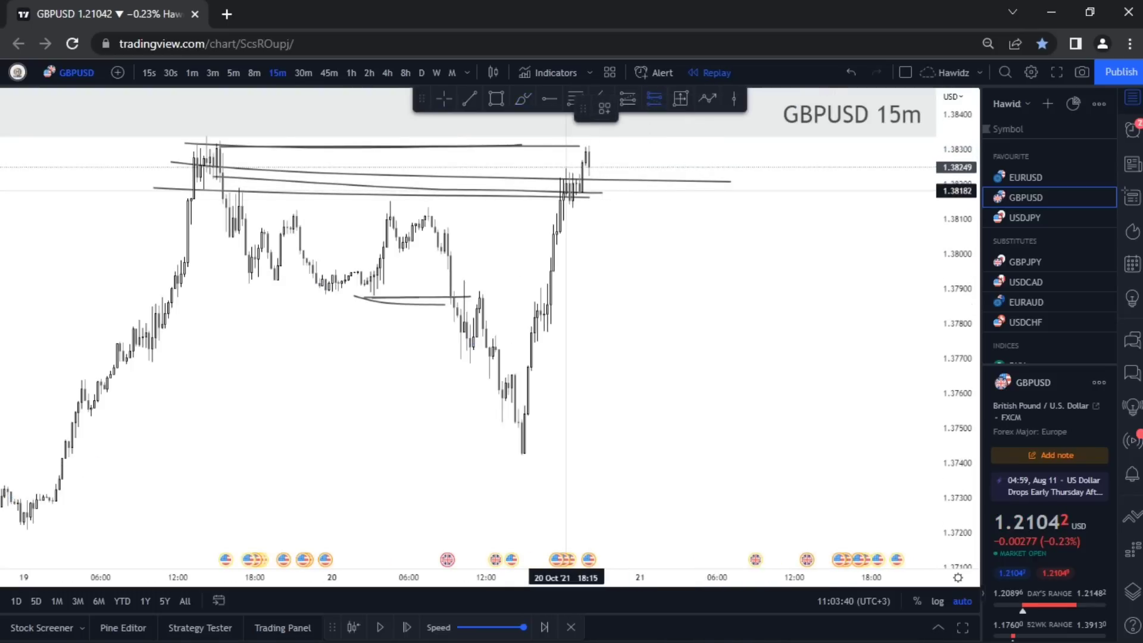
click(565, 187)
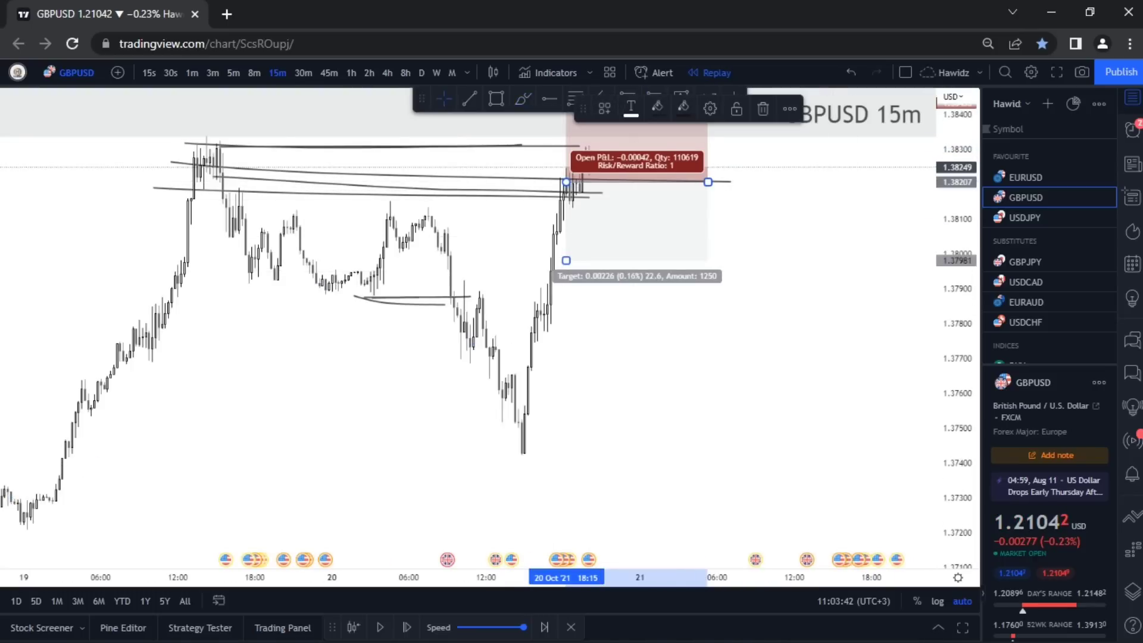
drag(566, 173, 566, 194)
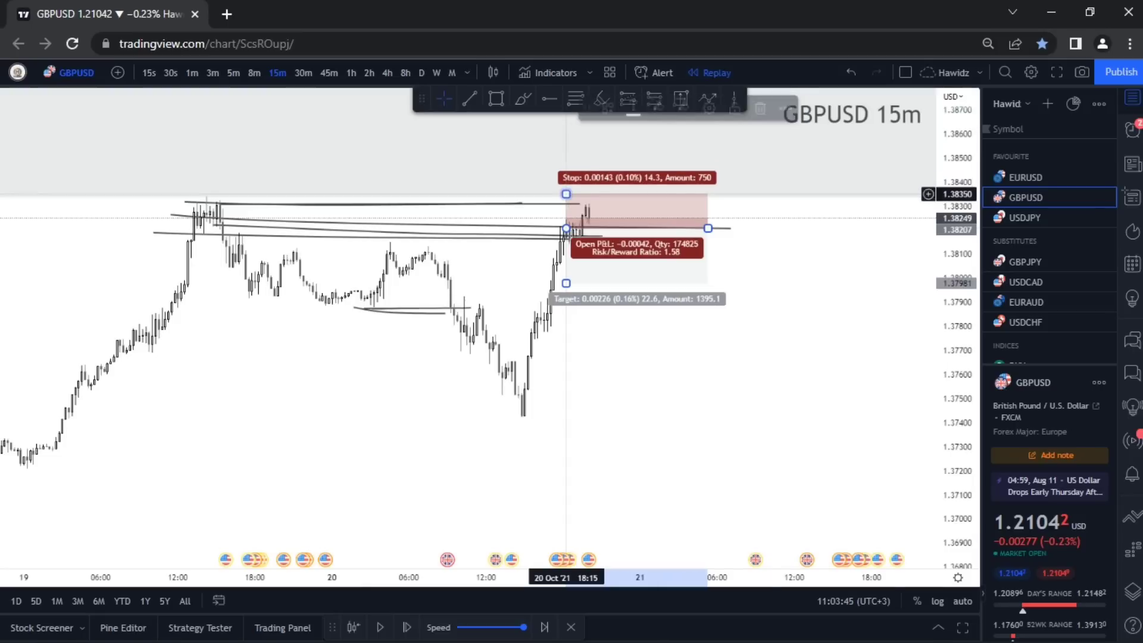
Extend the short position's target down to the NLR line at 1.34188.
scroll(778, 296, down, 3)
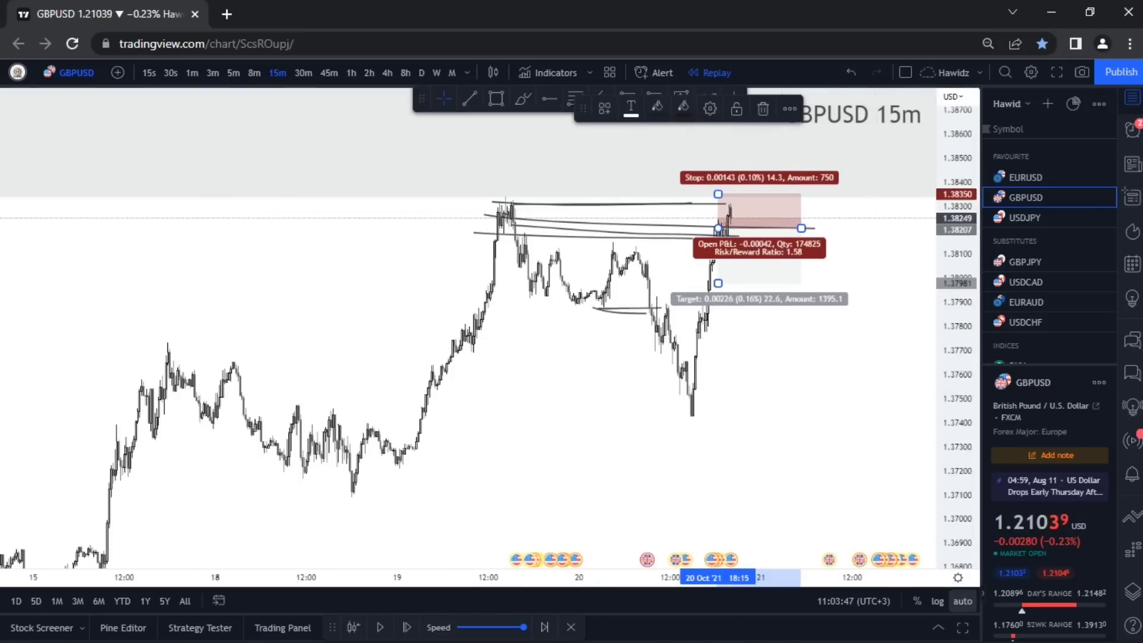
click(962, 600)
drag(718, 221, 721, 437)
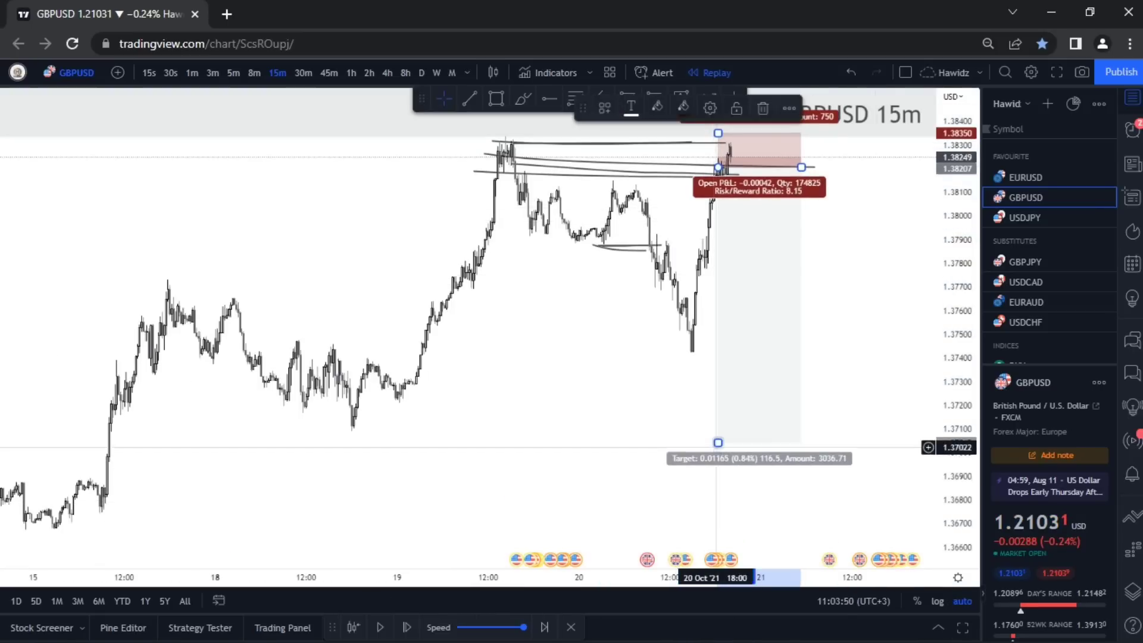
scroll(875, 376, down, 5)
drag(859, 263, 859, 544)
click(723, 348)
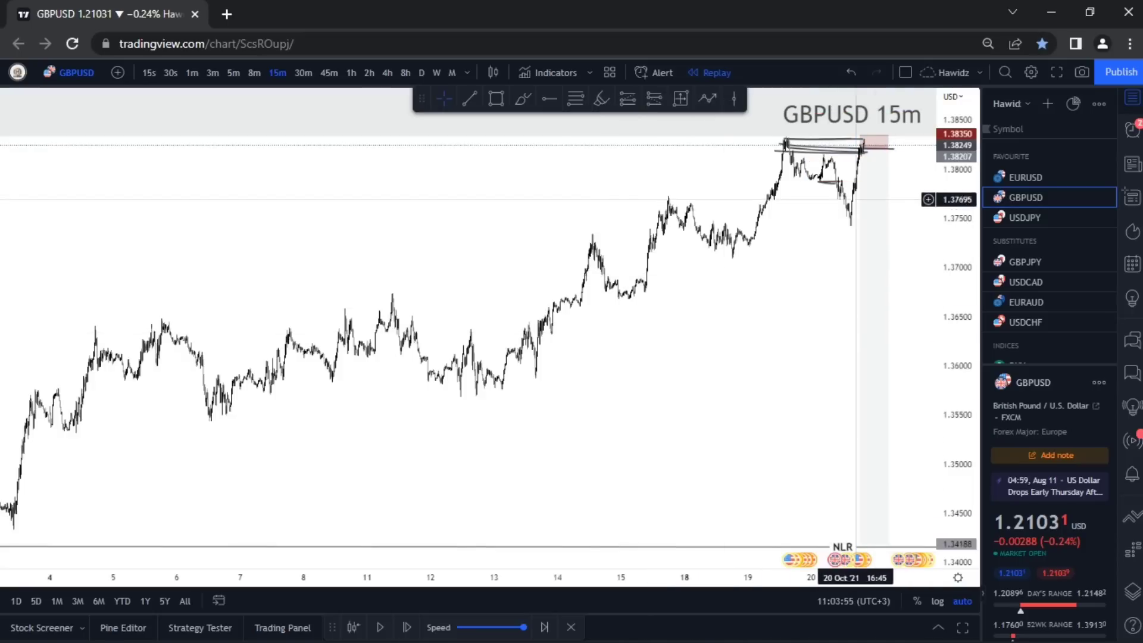
Widen the short position in time to about 28 October 2021.
drag(696, 253, 429, 256)
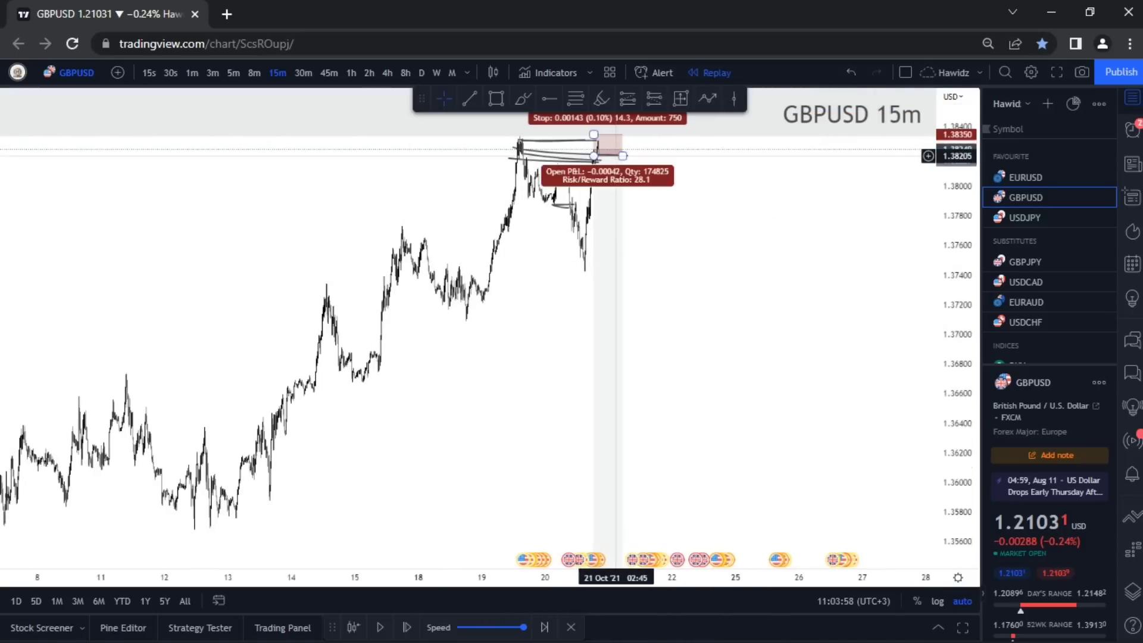
drag(622, 156, 940, 156)
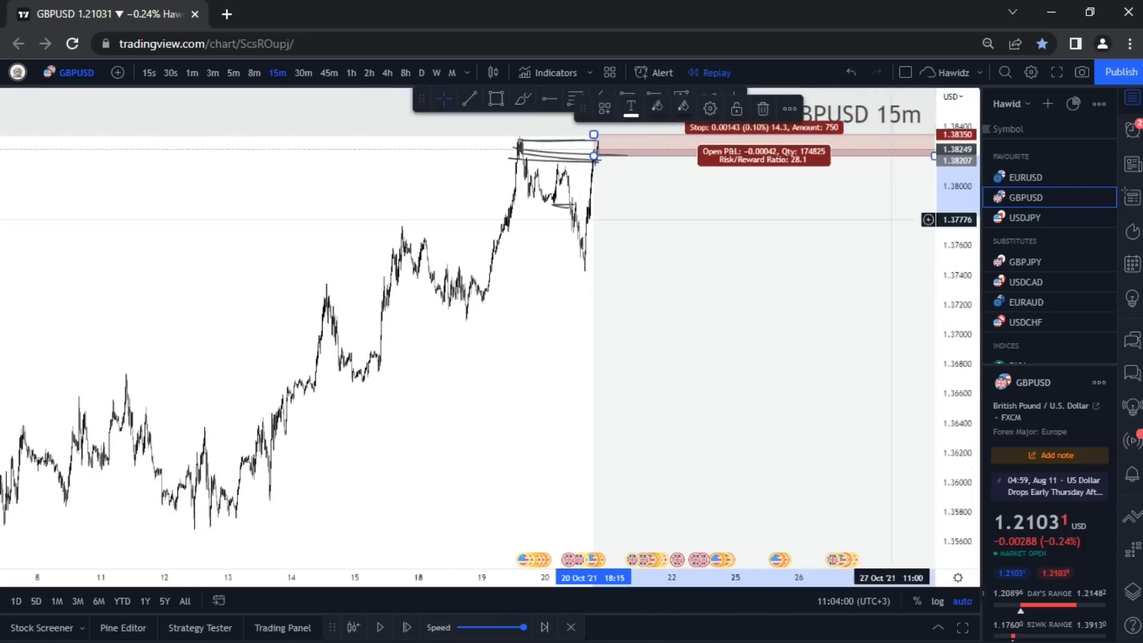
click(426, 279)
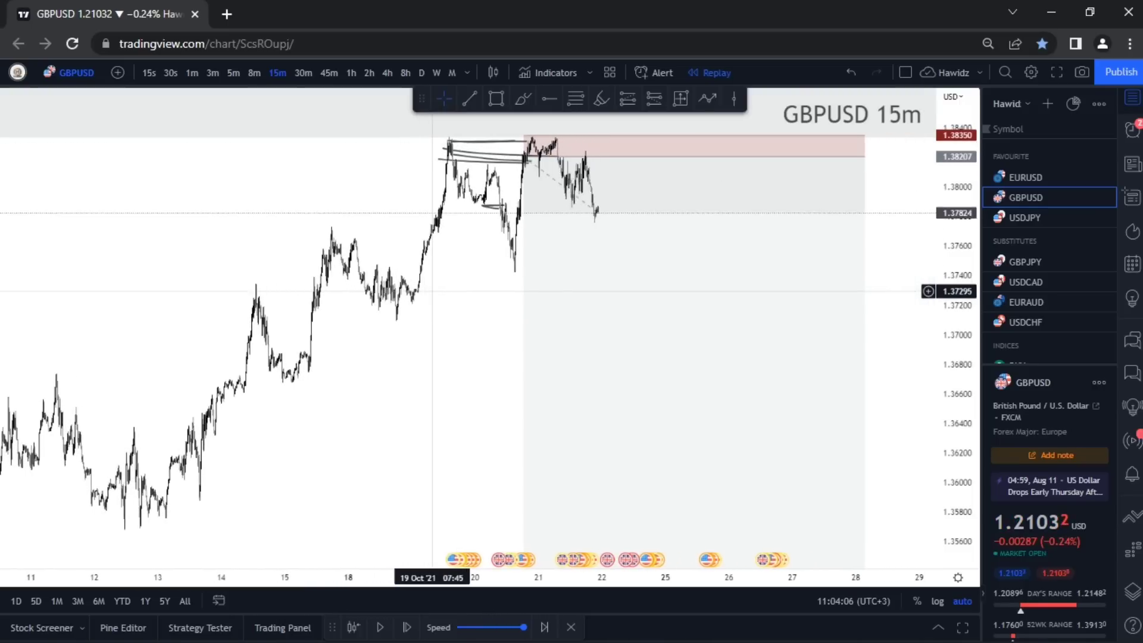
Advance the 15m replay to about 27 October 2021 to follow price within the short position.
scroll(449, 283, down, 6)
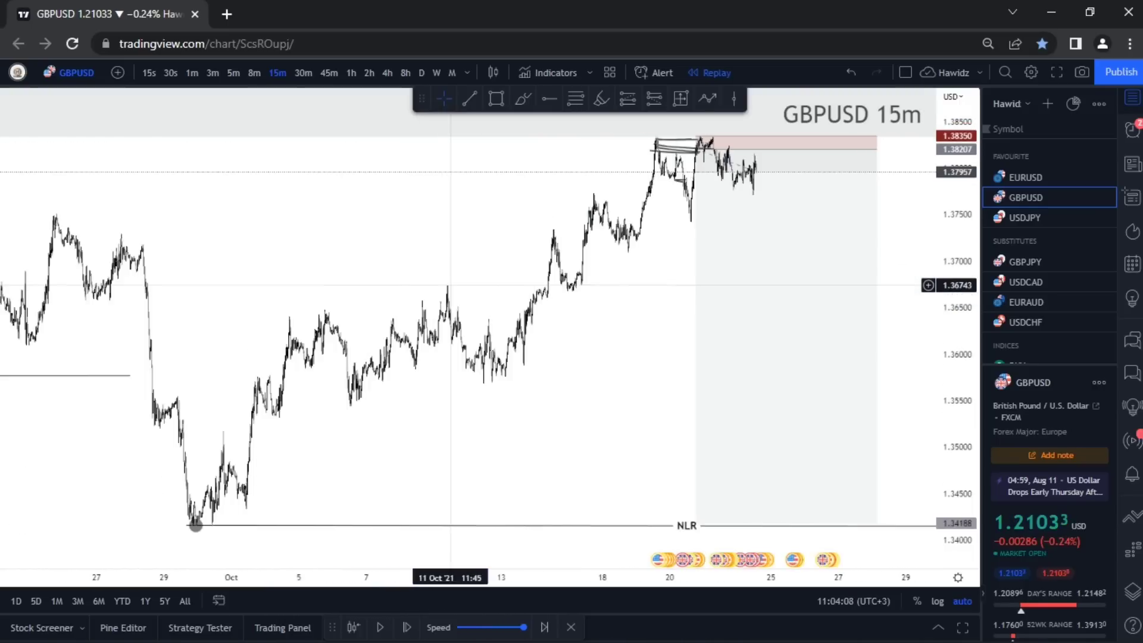
scroll(352, 258, up, 11)
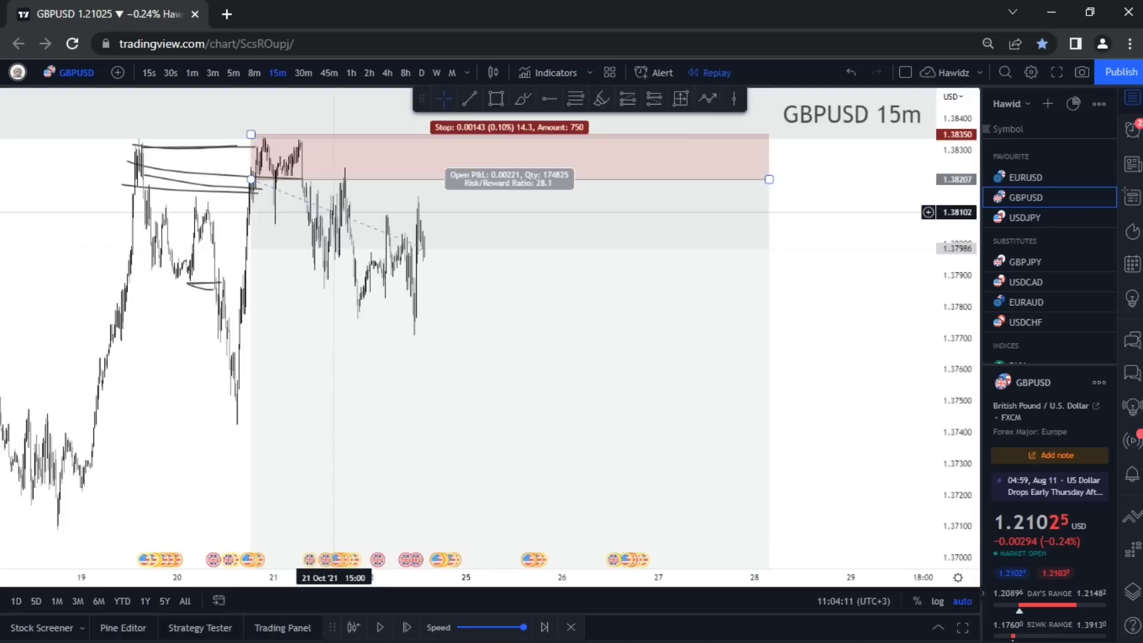
click(289, 103)
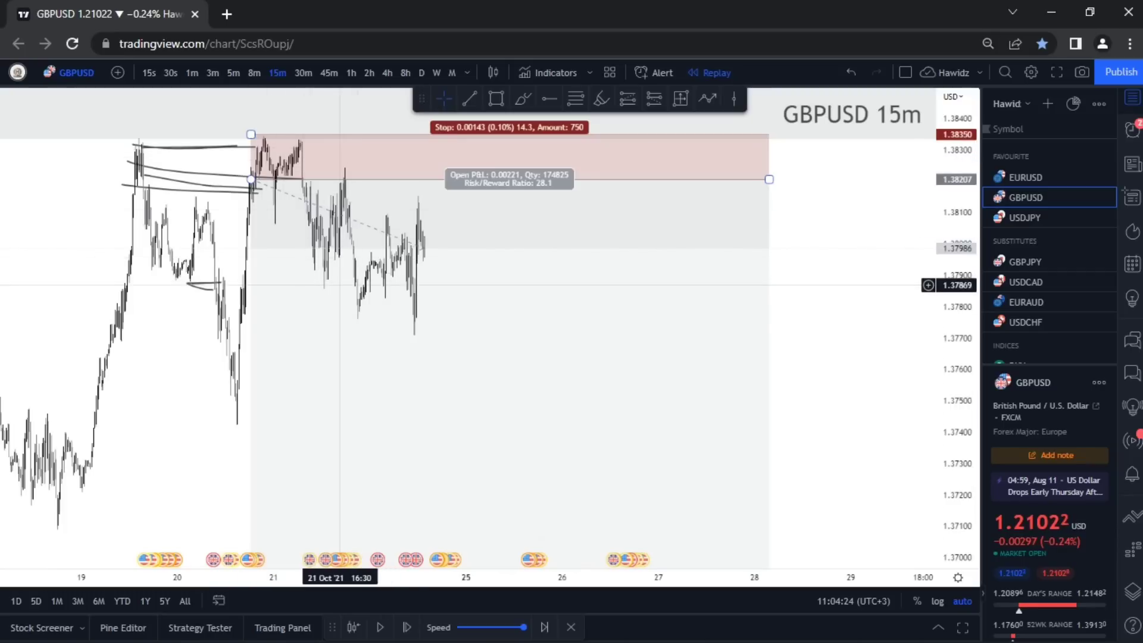
scroll(1012, 298, down, 3)
scroll(901, 281, down, 1)
scroll(901, 281, down, 1)
scroll(1048, 268, up, 3)
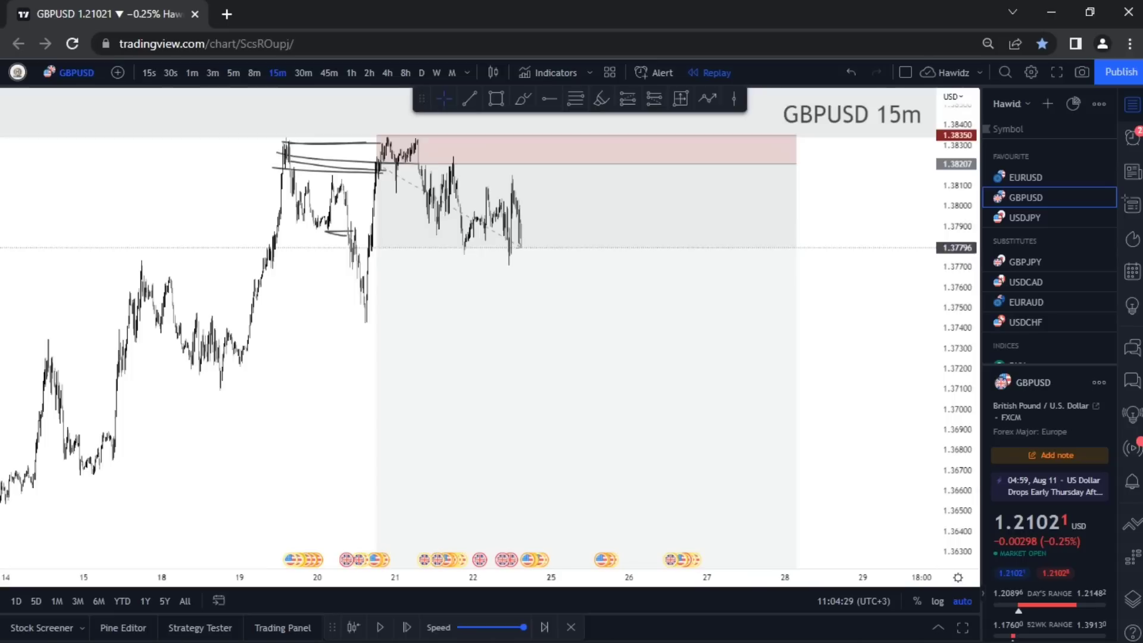
scroll(892, 251, down, 3)
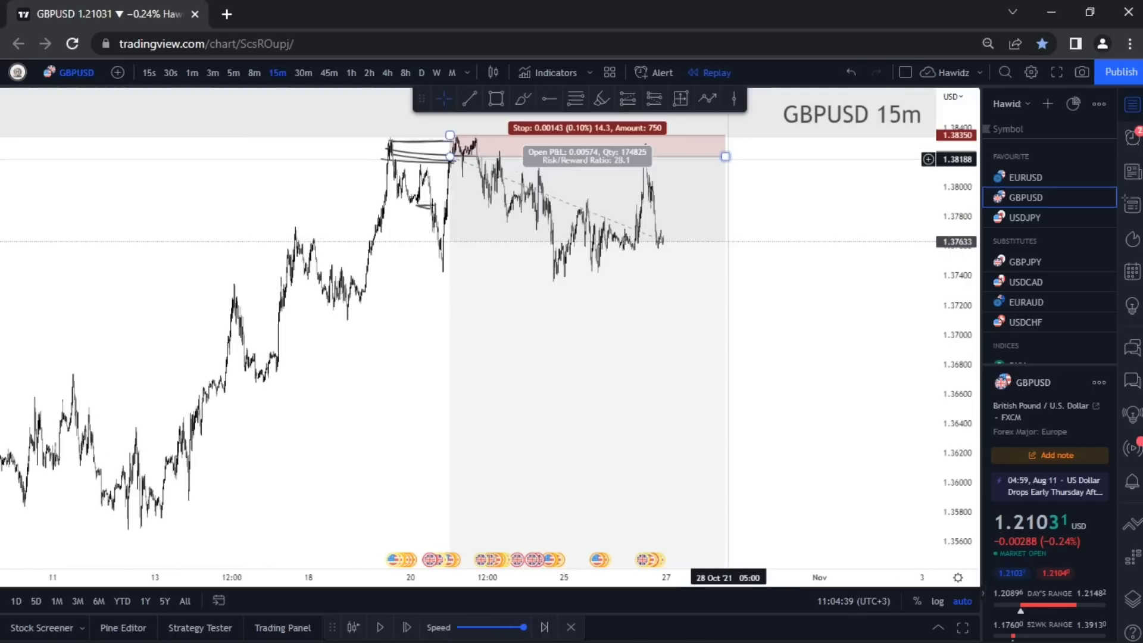
scroll(768, 238, down, 3)
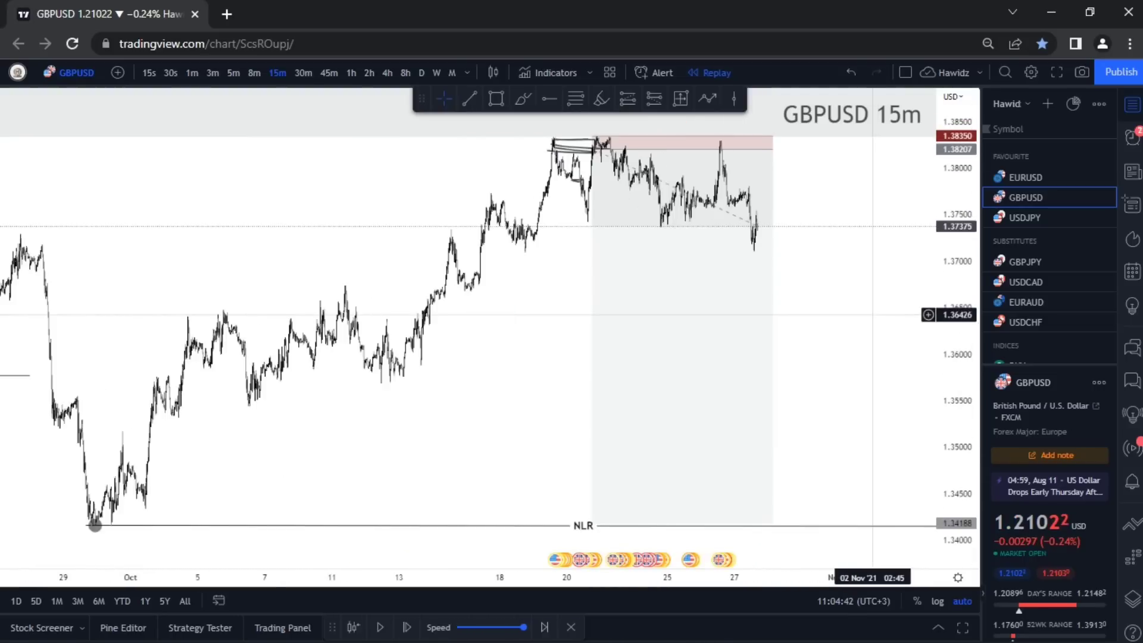
Widen the short position to about 4 November and advance the 15m replay to about 1 November 2021.
drag(779, 149, 935, 181)
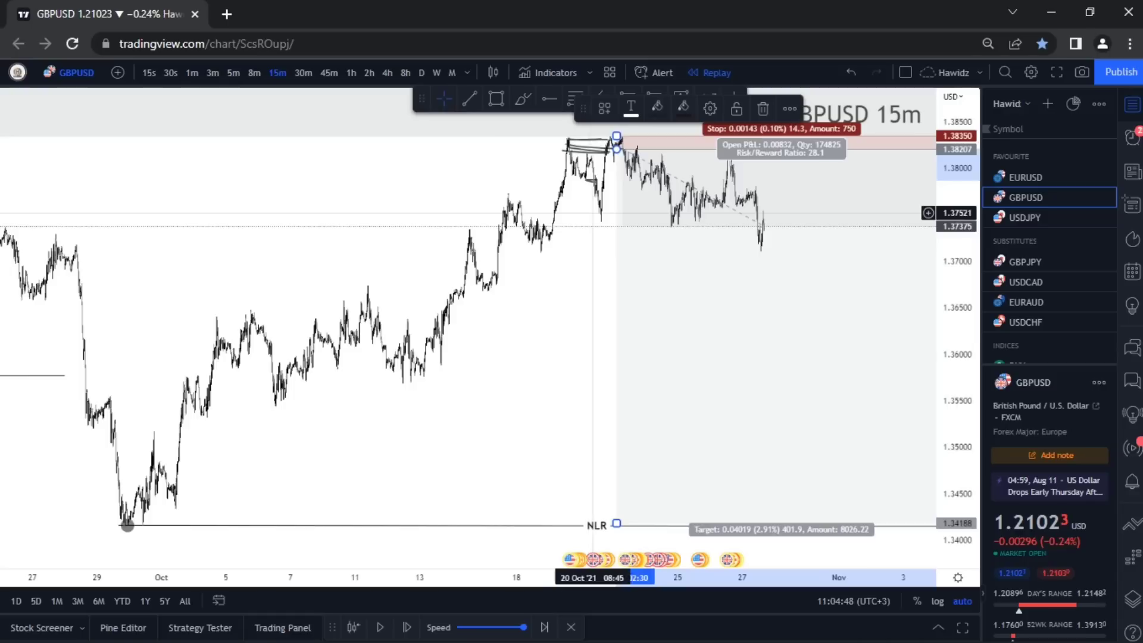
click(583, 211)
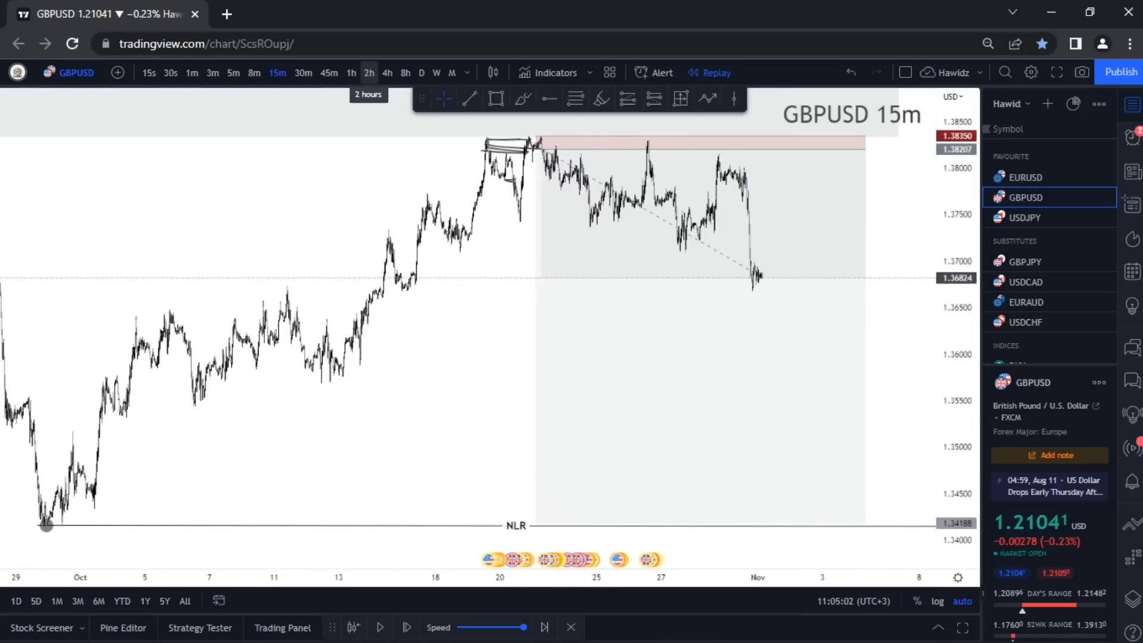
Switch the chart to the 4-hour timeframe and advance the replay to mid-November 2021, past the short position's target.
click(387, 73)
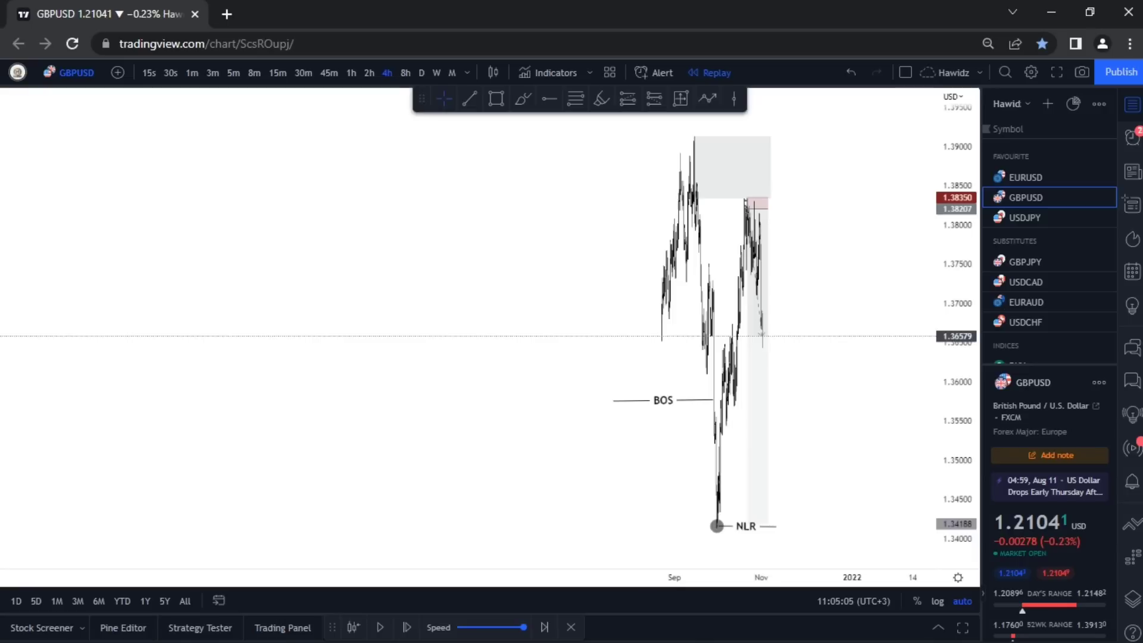
scroll(625, 250, up, 10)
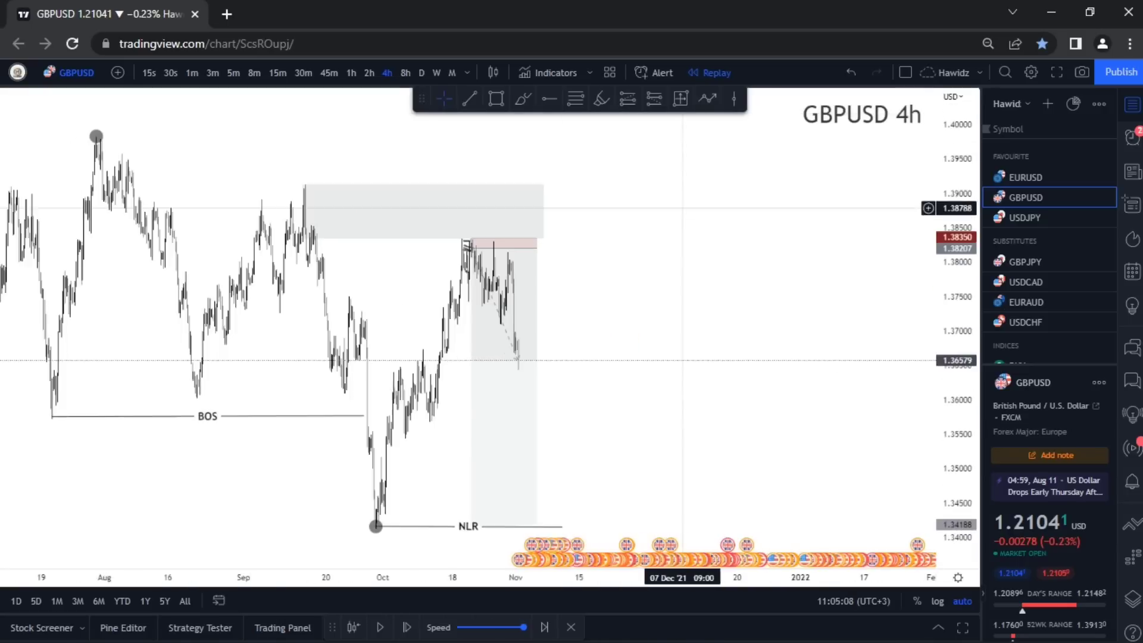
scroll(774, 234, up, 5)
drag(322, 238, 659, 206)
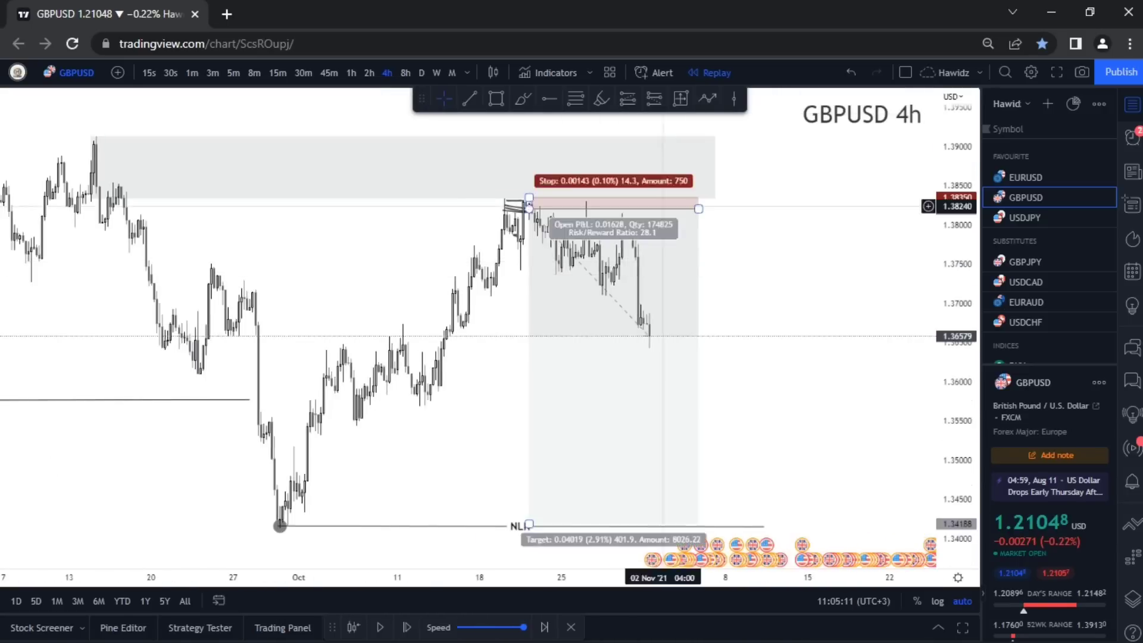
key(shift+Right)
key(shift+Right)
key(shift+Right)
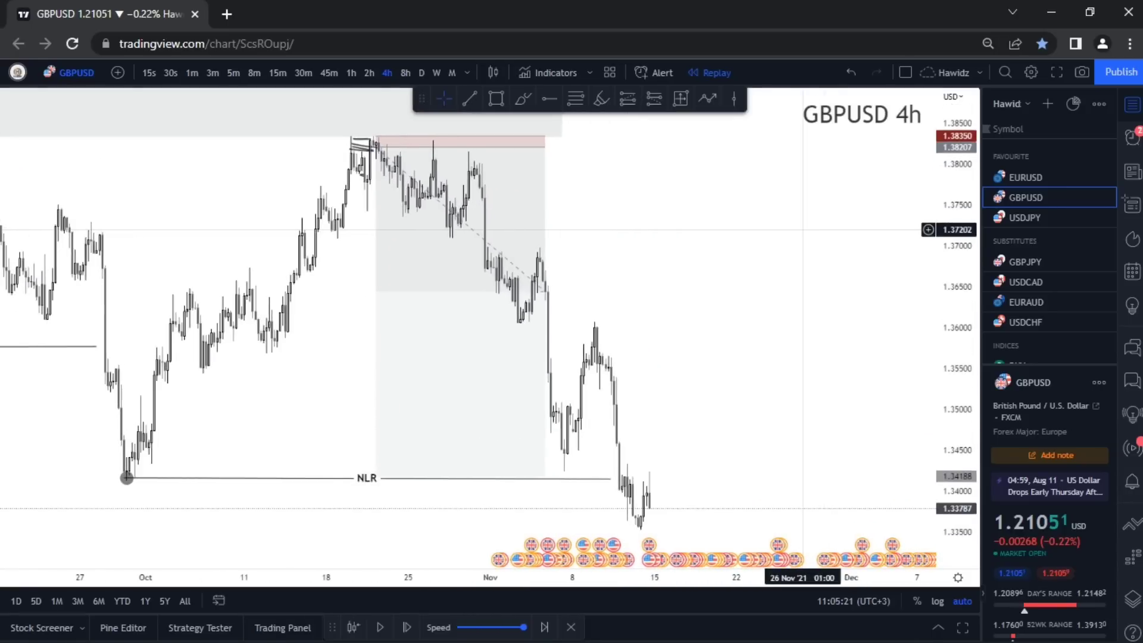
Widen the short position to about 16 November 2021 so it spans the whole move down to its target.
drag(545, 147, 673, 154)
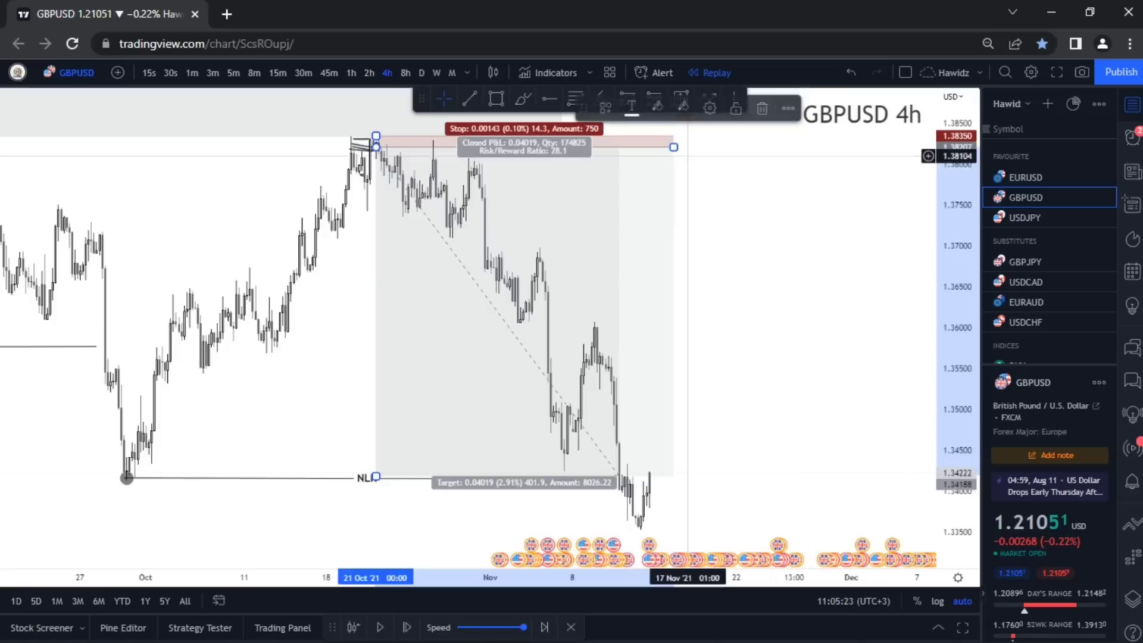
click(752, 357)
scroll(762, 490, down, 5)
scroll(833, 357, up, 3)
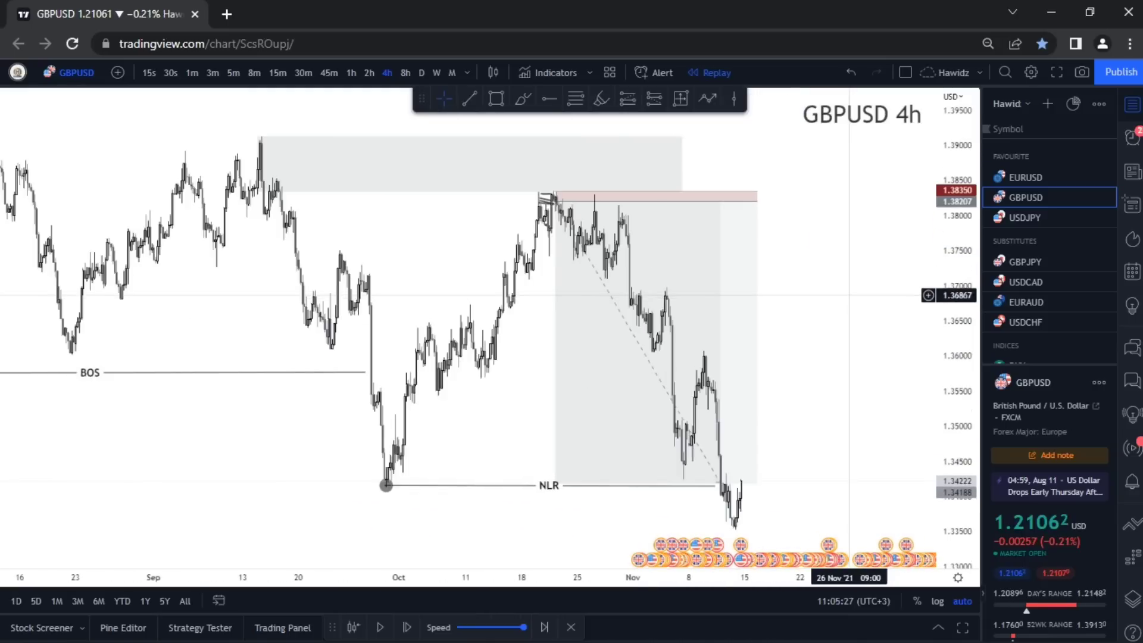